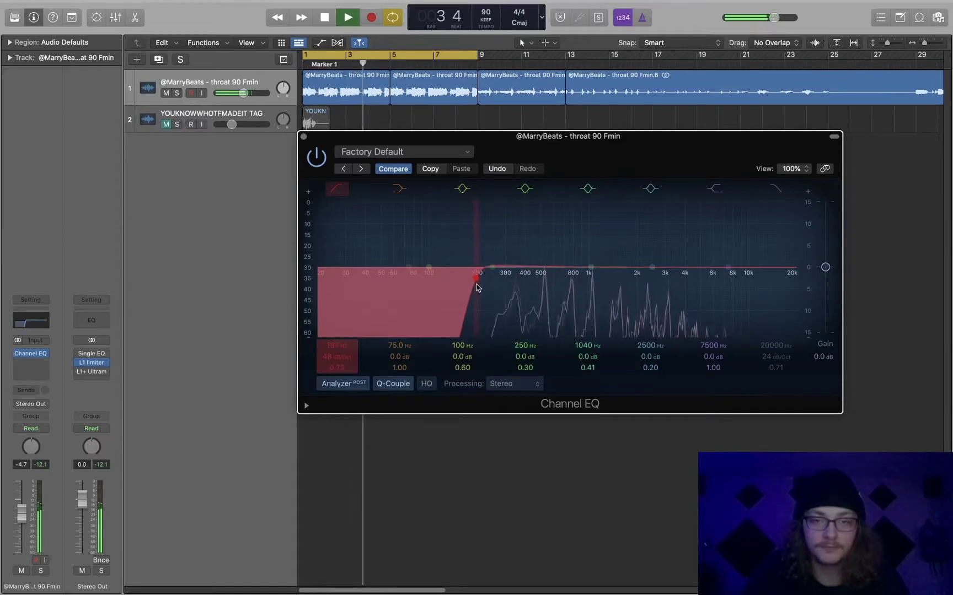
- Close the sample track's Channel EQ and insert SketchCassette II after it, using the Type II tape
key(space)
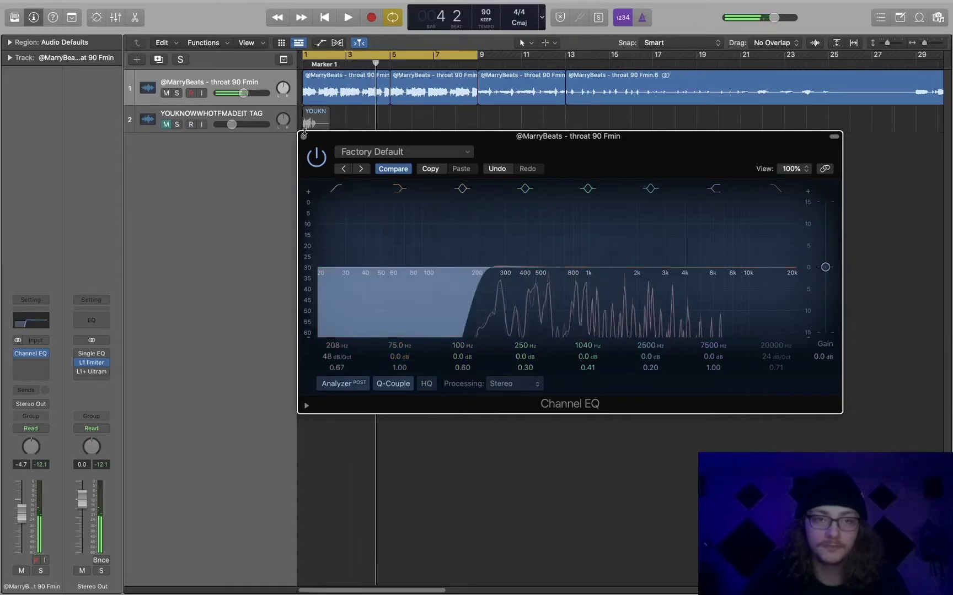
click(303, 137)
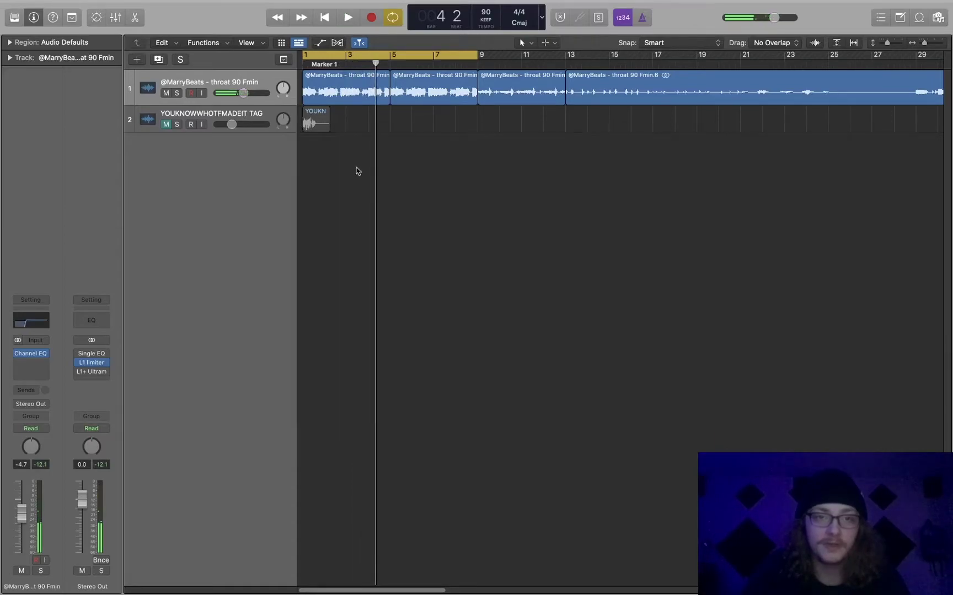
click(260, 87)
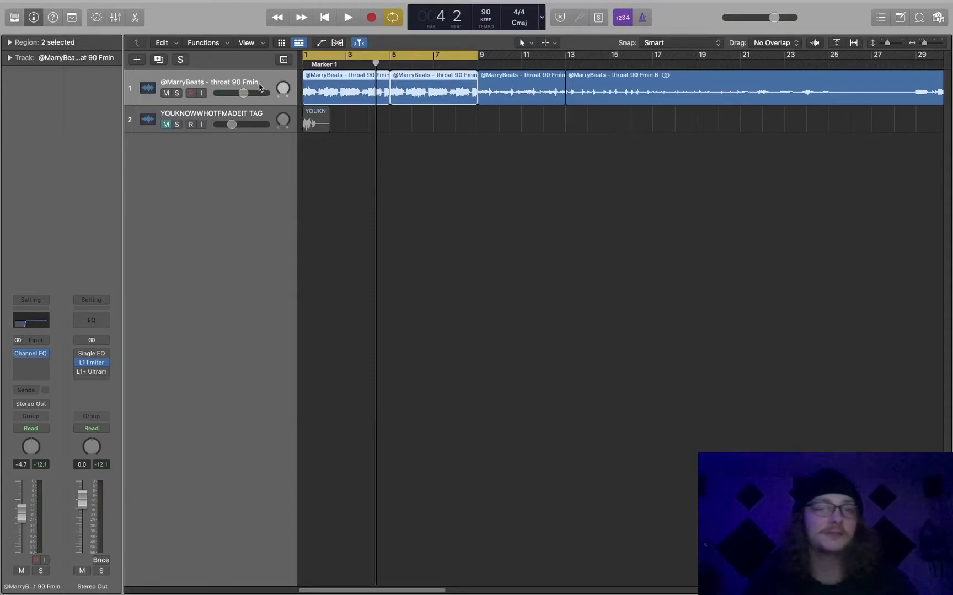
click(34, 363)
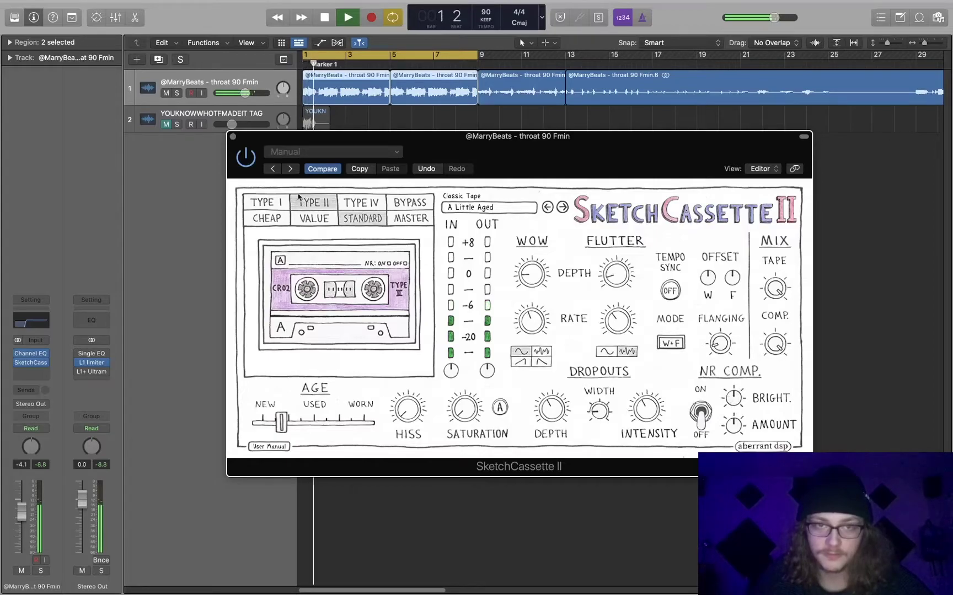
key(super+w)
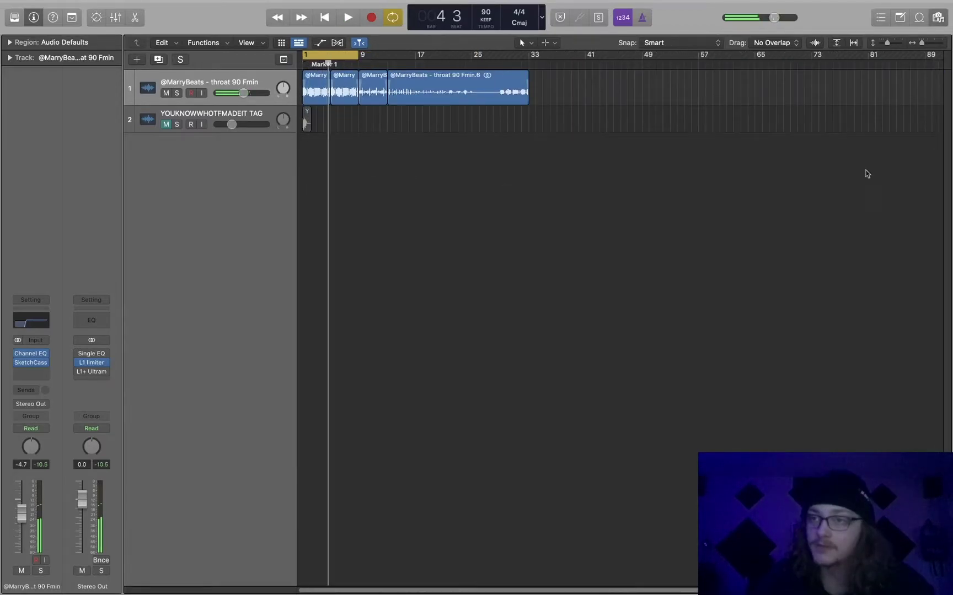
- Show the file browser and open the KITS folder from its bookmarks
key(f)
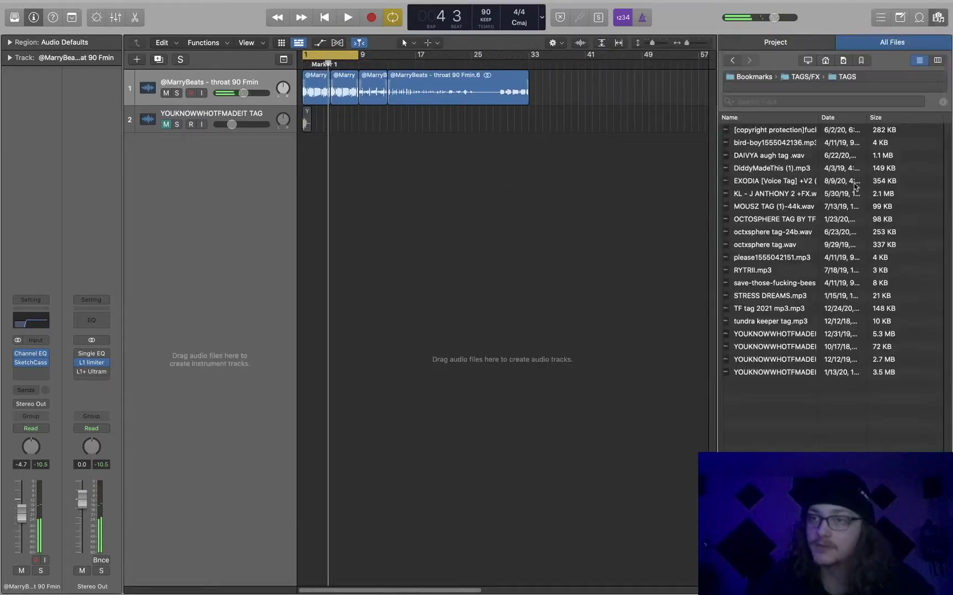
click(860, 62)
double_click(761, 156)
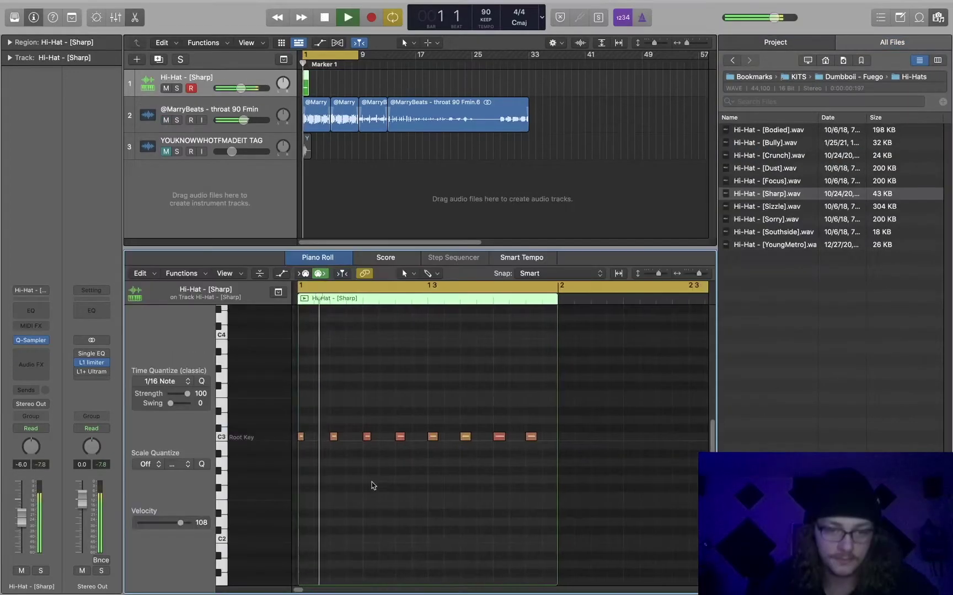
- Add an F2 note at beat 2 of the hi-hat pattern, lengthen it and split it into three notes
key(space)
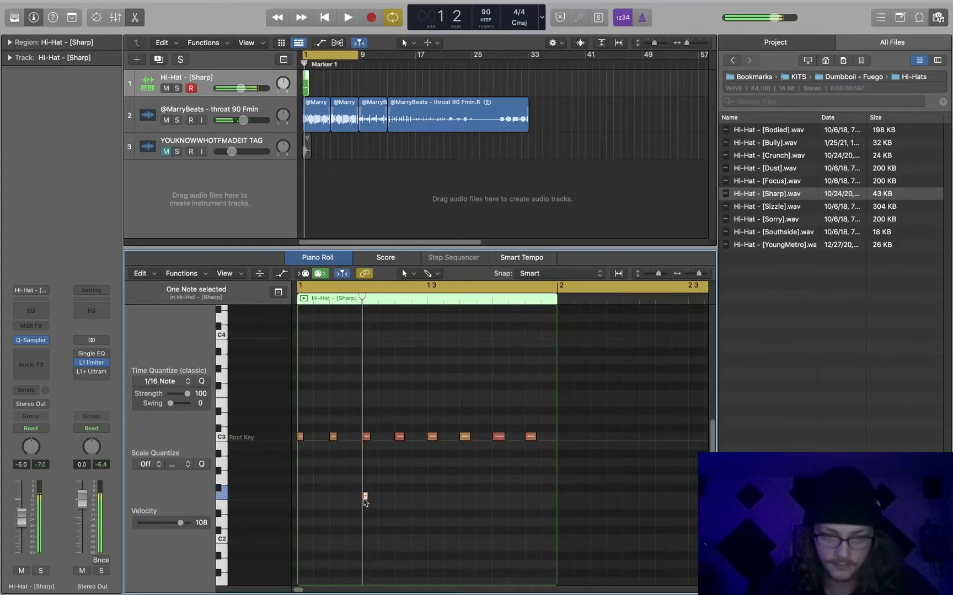
key(super+Right)
drag(377, 502, 437, 501)
key(super+Right)
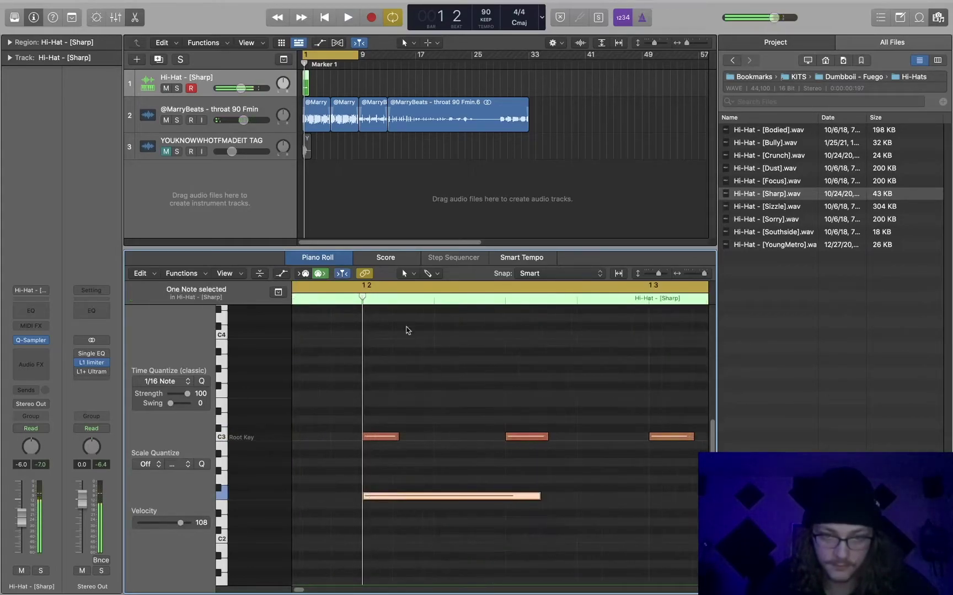
click(410, 299)
key(super+t)
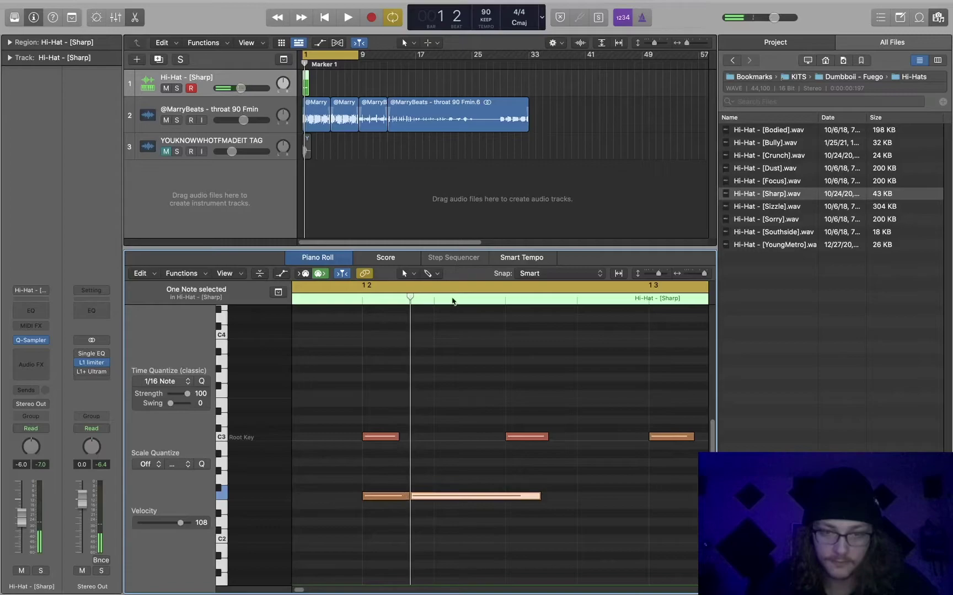
click(457, 298)
key(super+t)
- Play back the hi-hat pattern to check the new roll at beat 2
key(space)
key(super+Left)
key(super+Left)
key(super+Left)
key(super+Left)
key(super+Left)
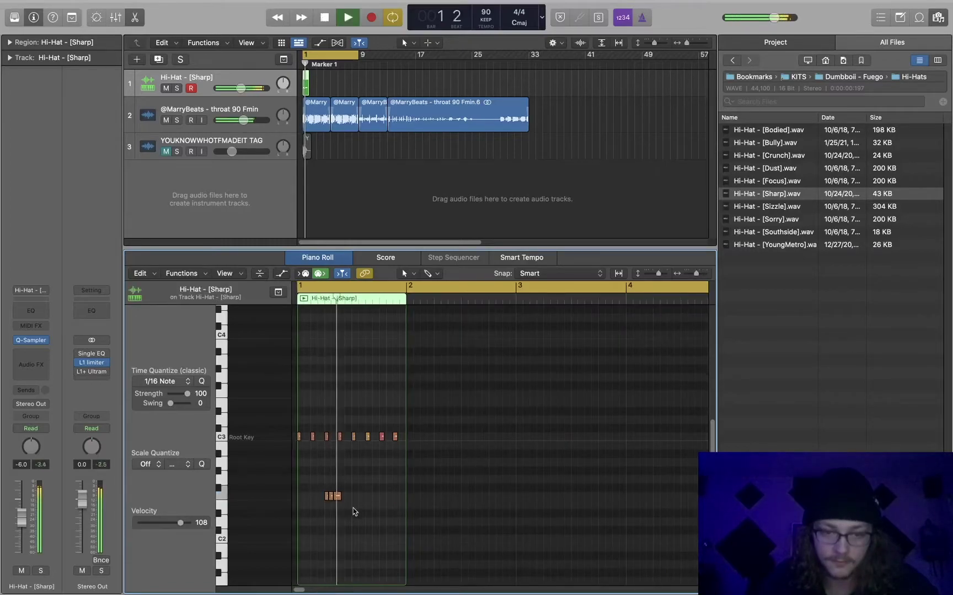
key(space)
key(super+Right)
key(super+Right)
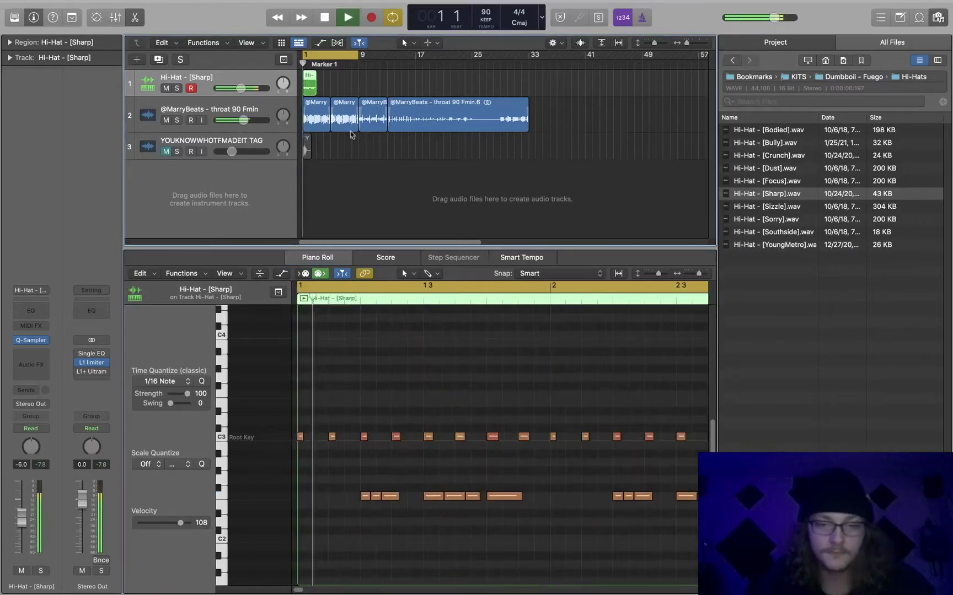
- Step the first roll of bar 2 downward in pitch and lower that bar's last four roll notes by four semitones
key(super+Left)
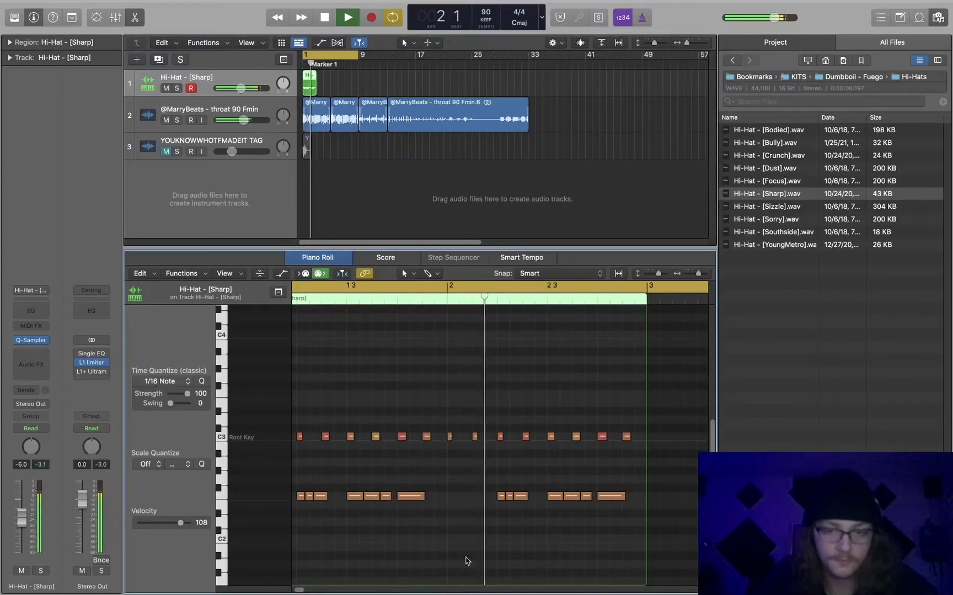
key(space)
drag(518, 500, 520, 522)
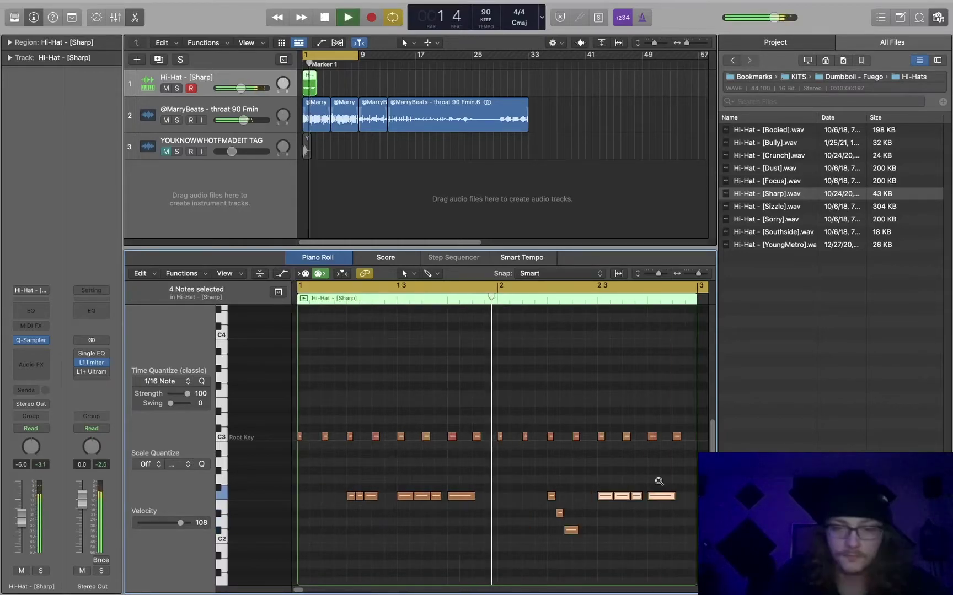
key(alt+Down)
key(alt+Down)
key(alt+Down)
key(alt+Down)
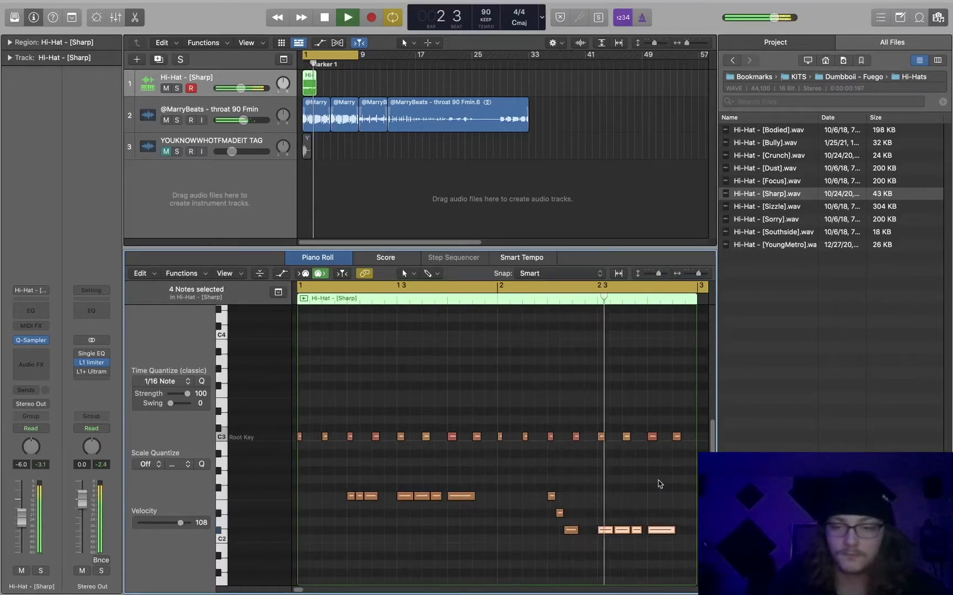
- Raise the last two roll notes of bar 2 to climb back up to F2, and play the pattern
click(660, 483)
key(space)
drag(638, 533, 665, 498)
click(356, 236)
key(space)
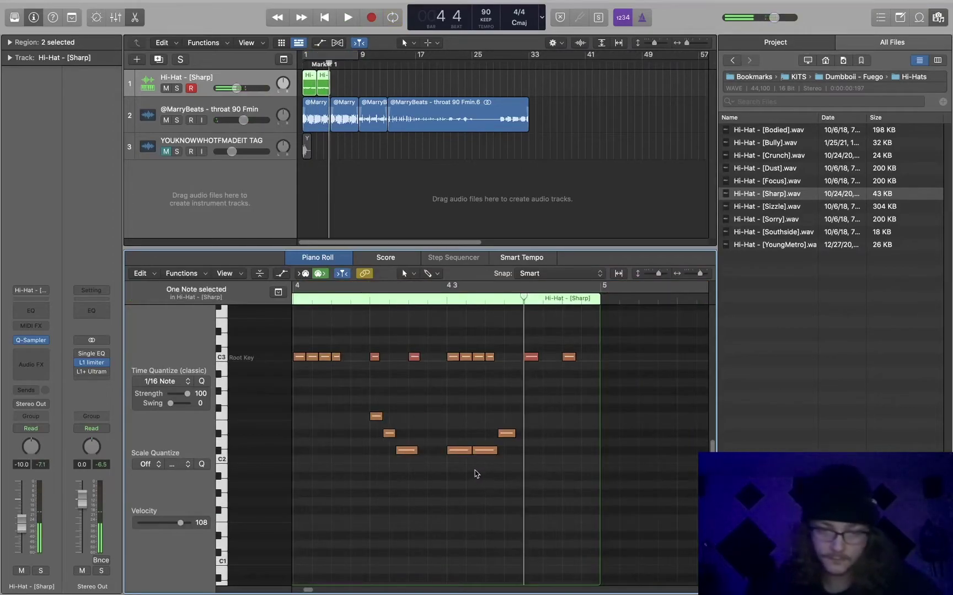
- Copy the three roll notes from beat 3 of bar 4 to beat 4, starting at F2, and audition the ending
drag(450, 472, 540, 428)
drag(469, 450, 543, 423)
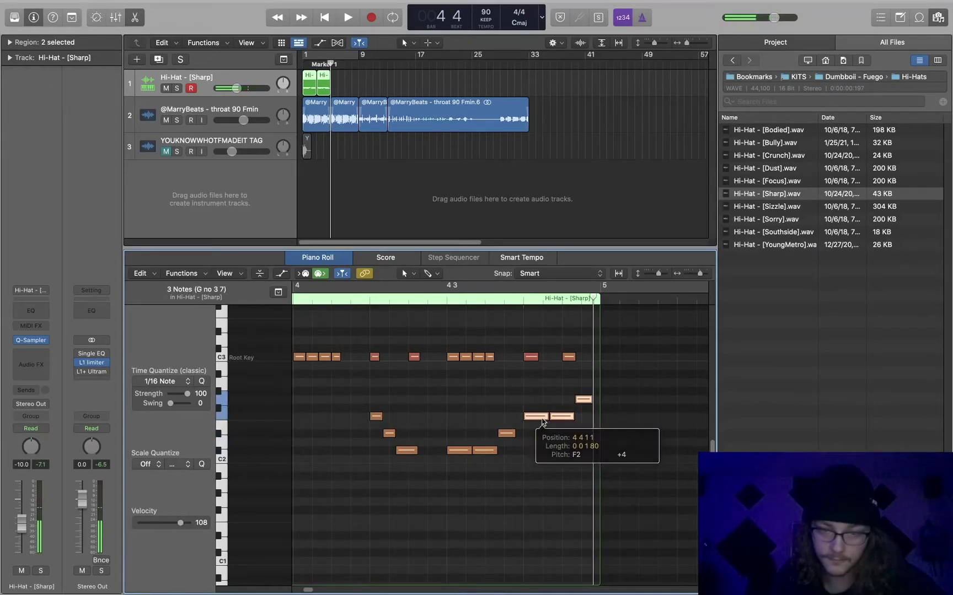
click(456, 336)
click(369, 299)
key(space)
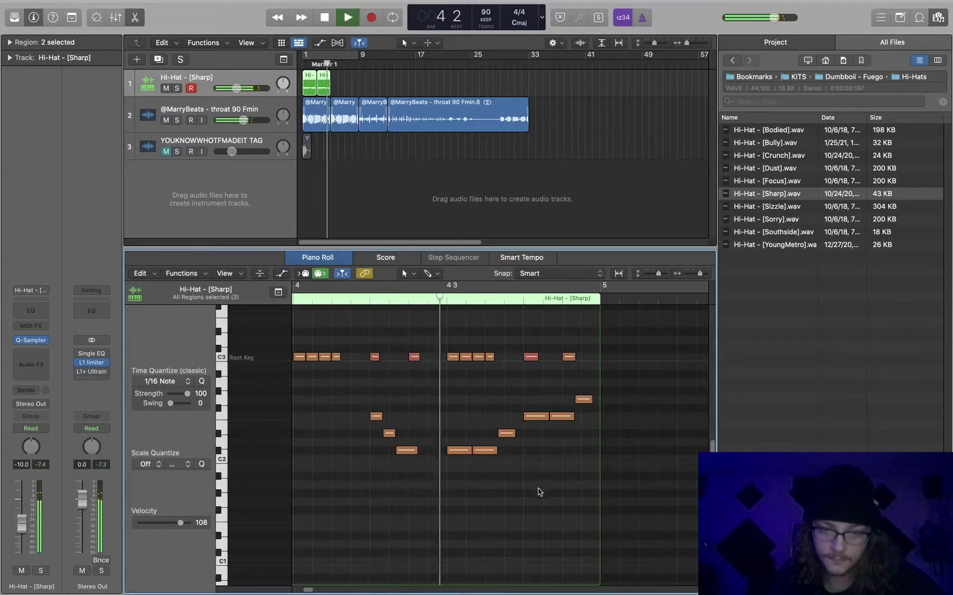
key(space)
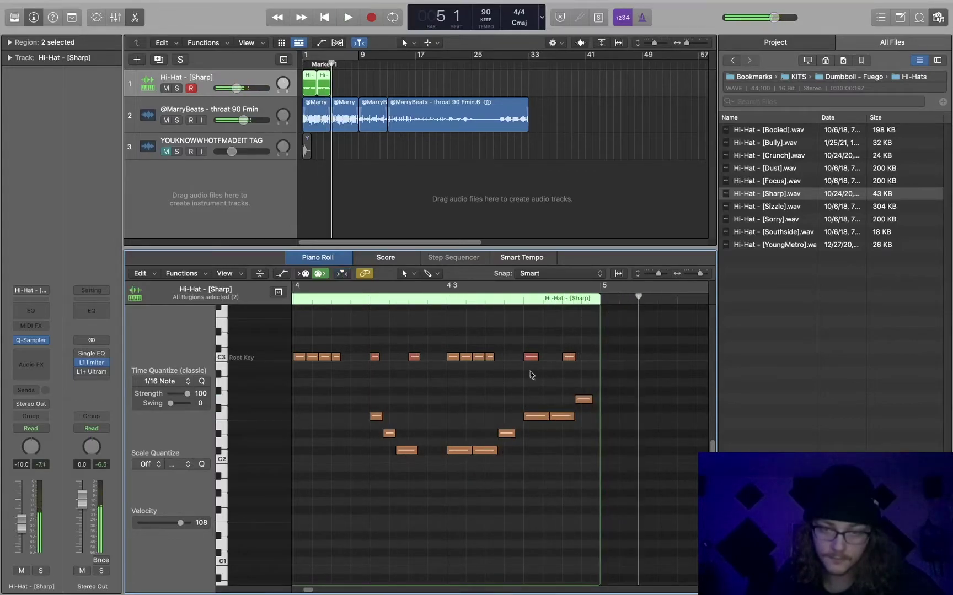
- Join the two hi-hat regions and repeat the joined four-bar region once
click(511, 285)
key(space)
scroll(503, 475, down, 5)
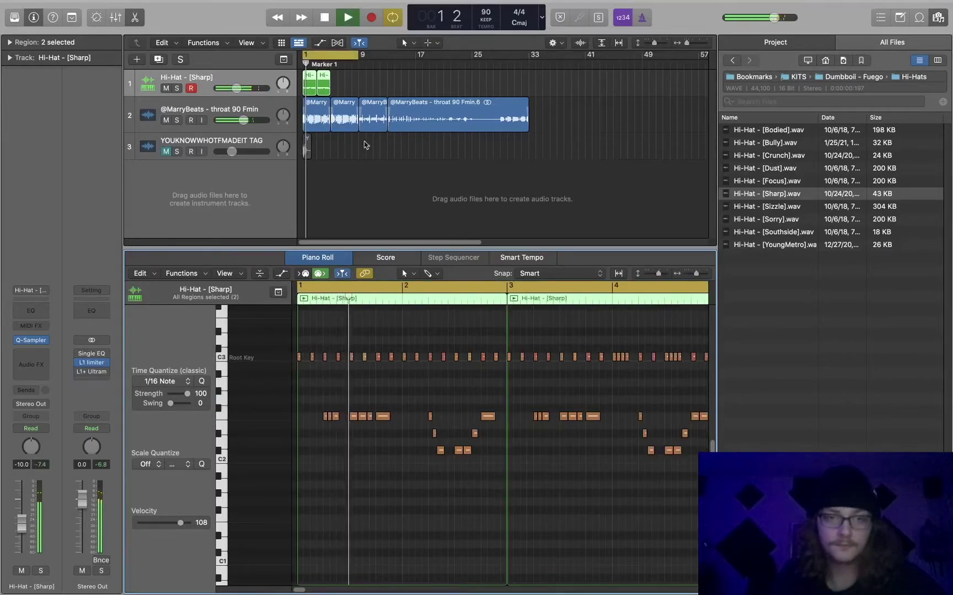
key(super+j)
scroll(310, 284, down, 3)
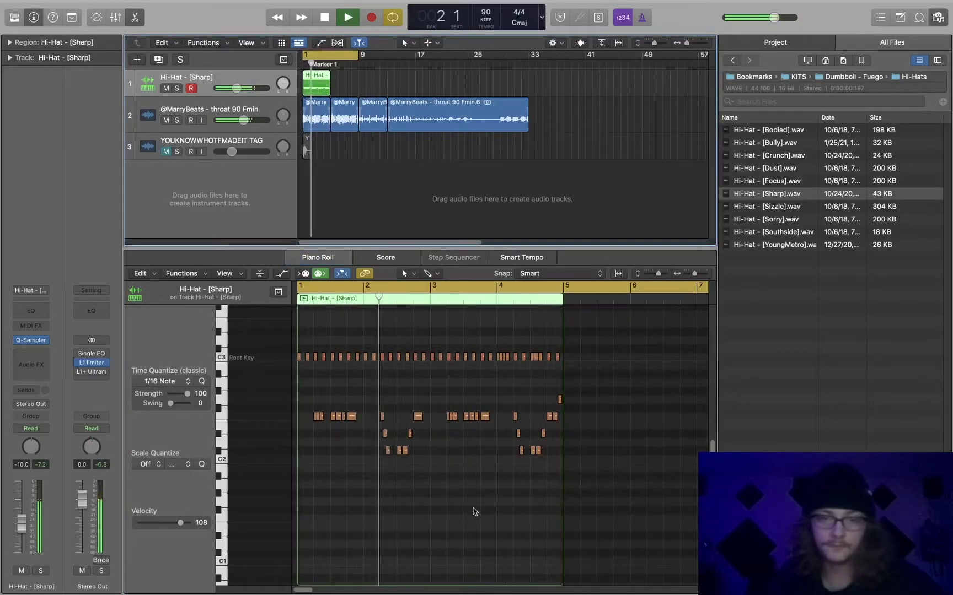
click(344, 86)
click(316, 83)
key(super+r)
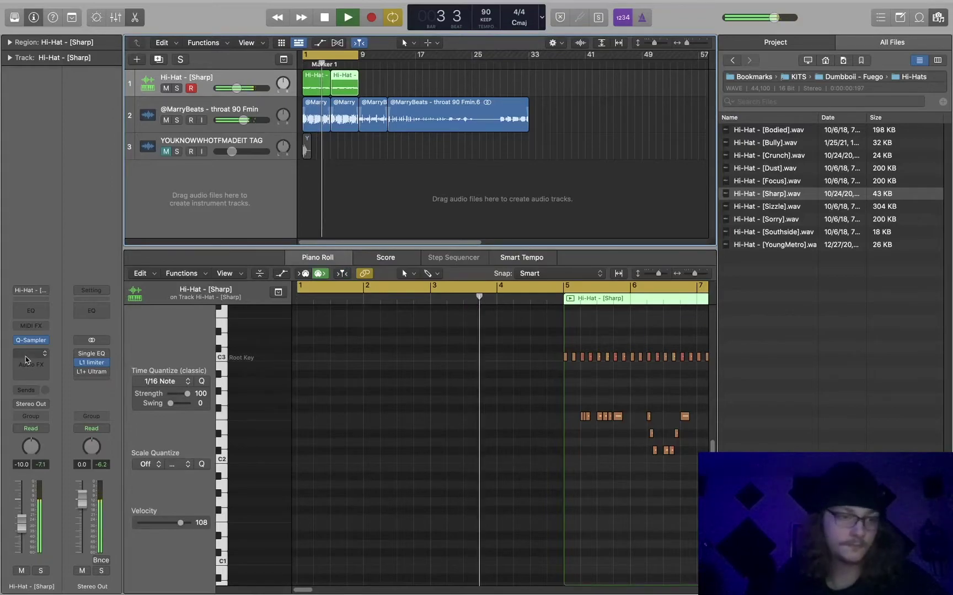
click(30, 356)
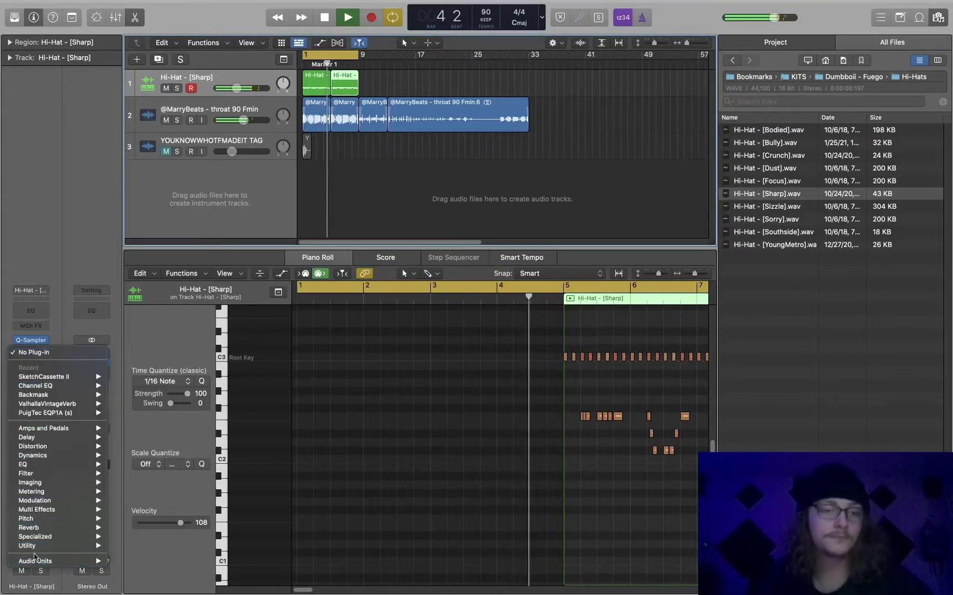
mouse_move(35, 560)
mouse_move(152, 541)
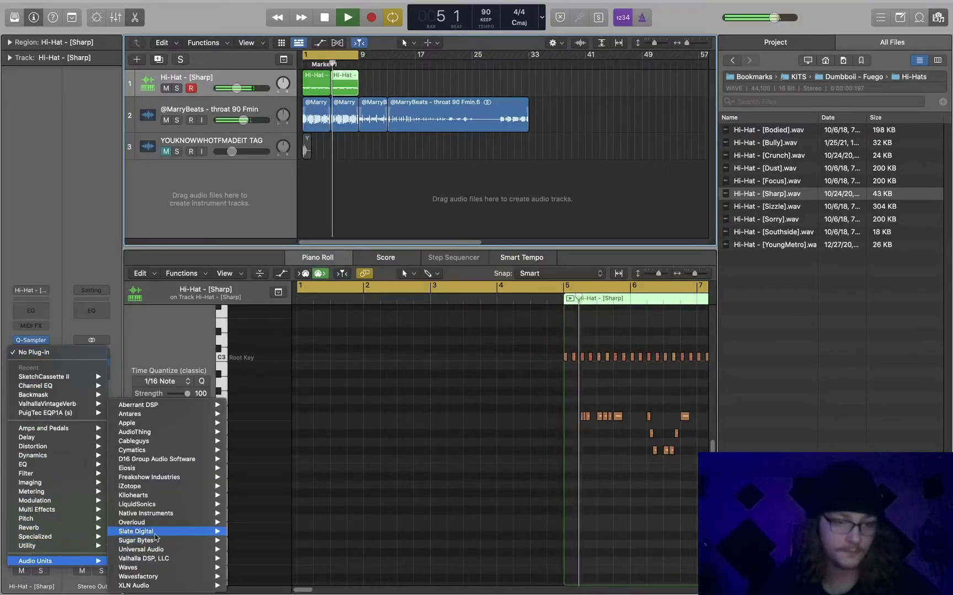
click(297, 451)
- Stop playback and insert the stereo version of Slate Digital's Fresh Air on the Hi-Hat track
key(space)
scroll(491, 447, right, 5)
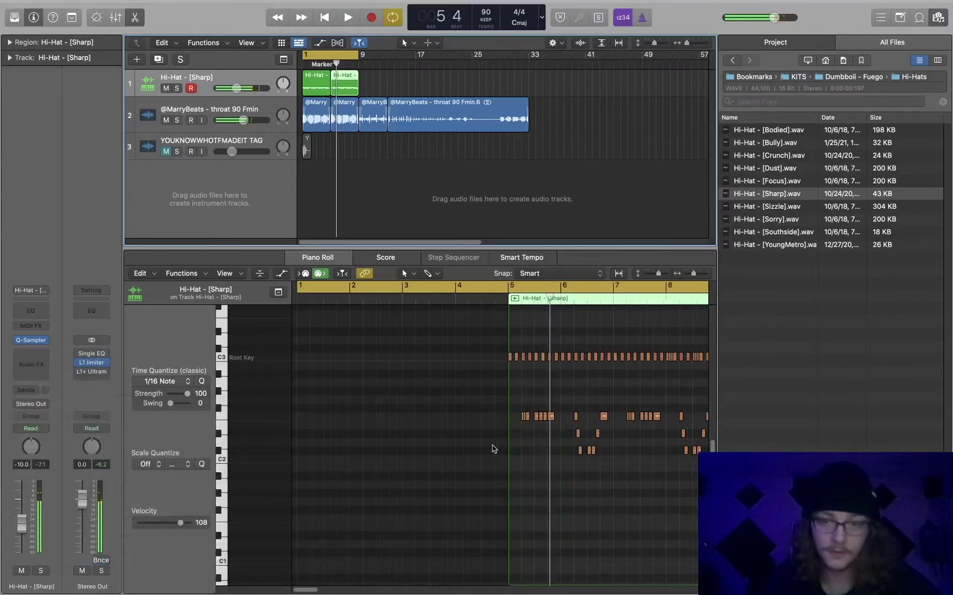
click(292, 92)
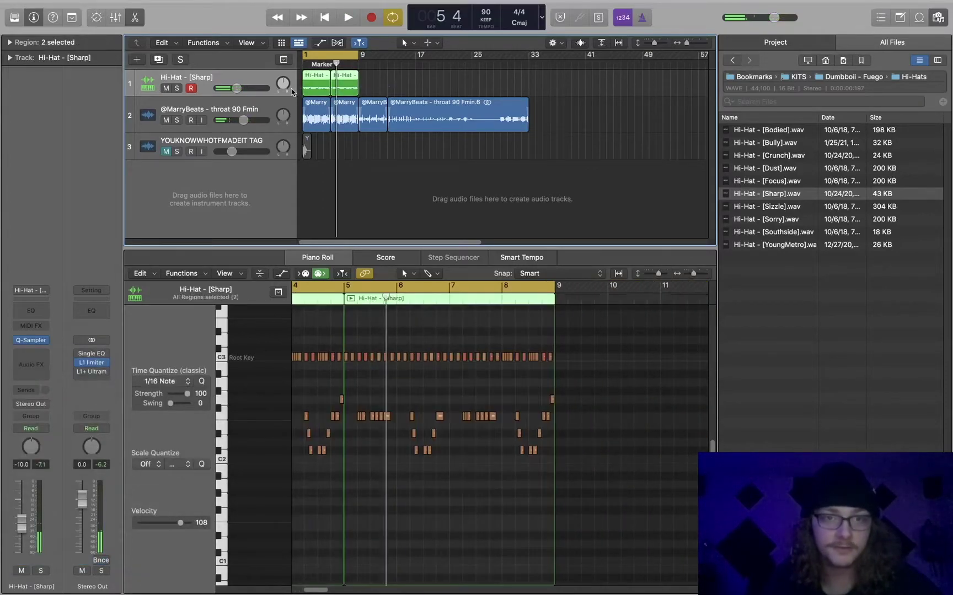
scroll(292, 92, right, 1)
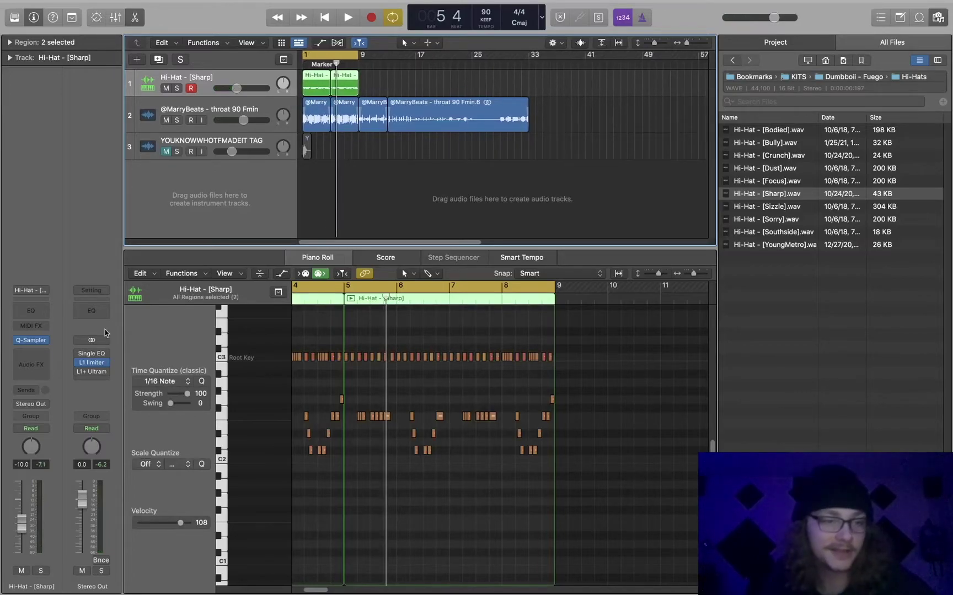
click(39, 355)
mouse_move(88, 561)
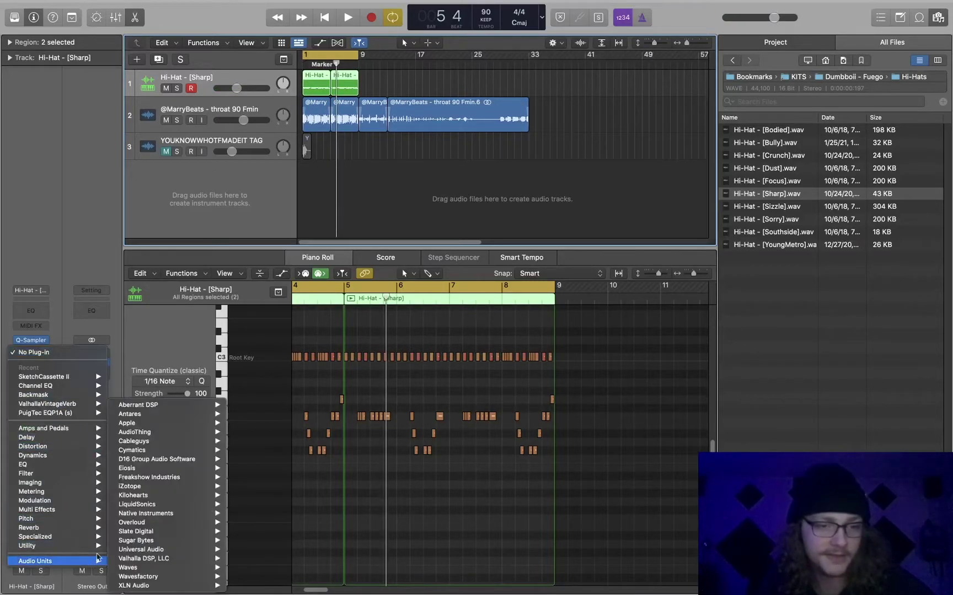
mouse_move(119, 532)
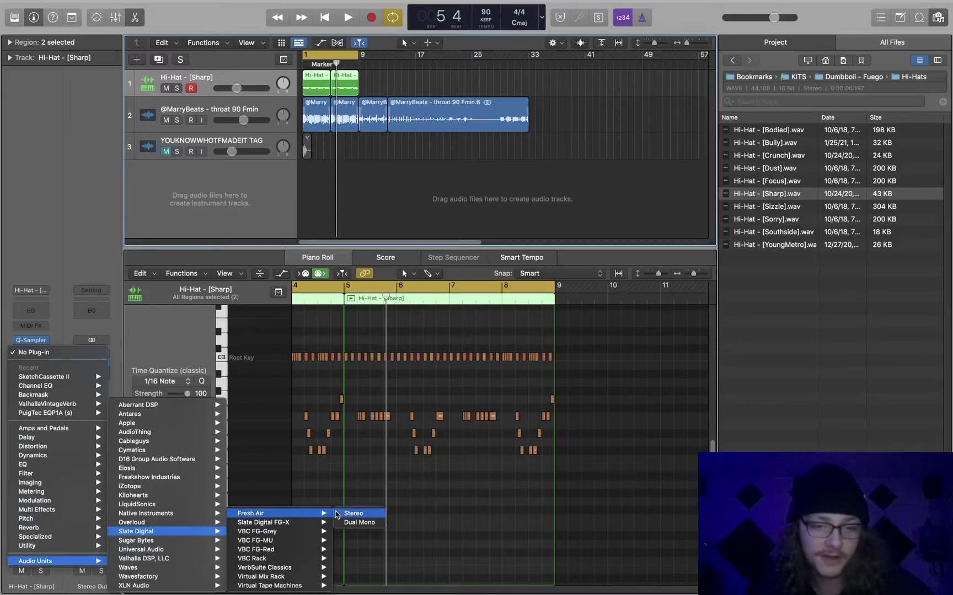
click(338, 514)
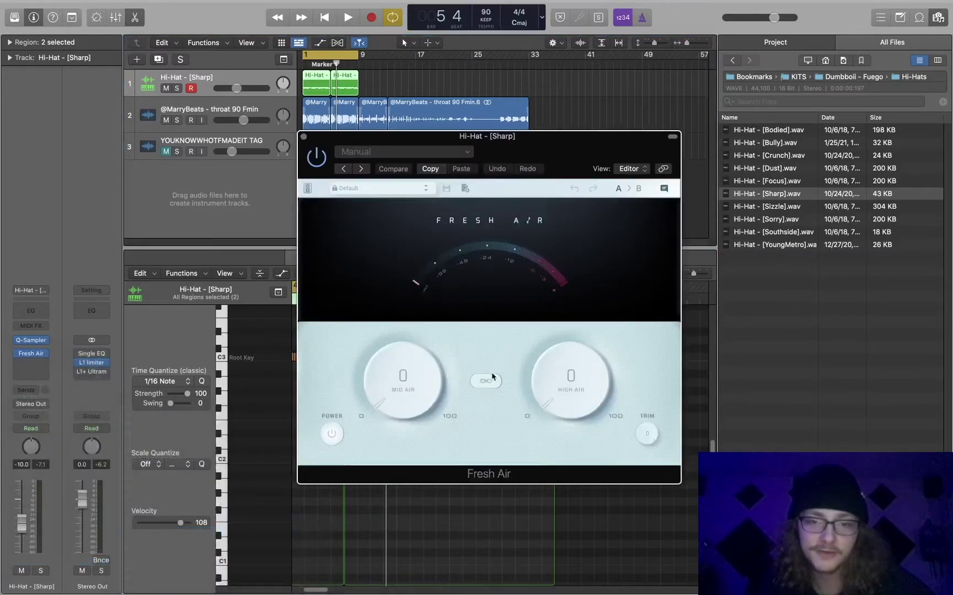
- Link Fresh Air's Mid Air and High Air knobs and set both to 31 while listening
drag(561, 393, 570, 336)
key(space)
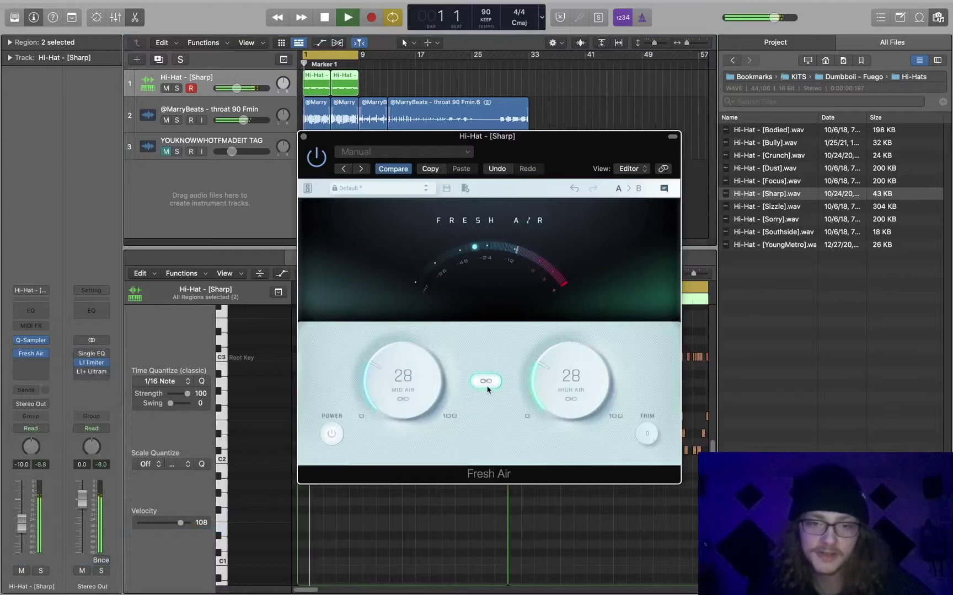
drag(405, 390, 407, 384)
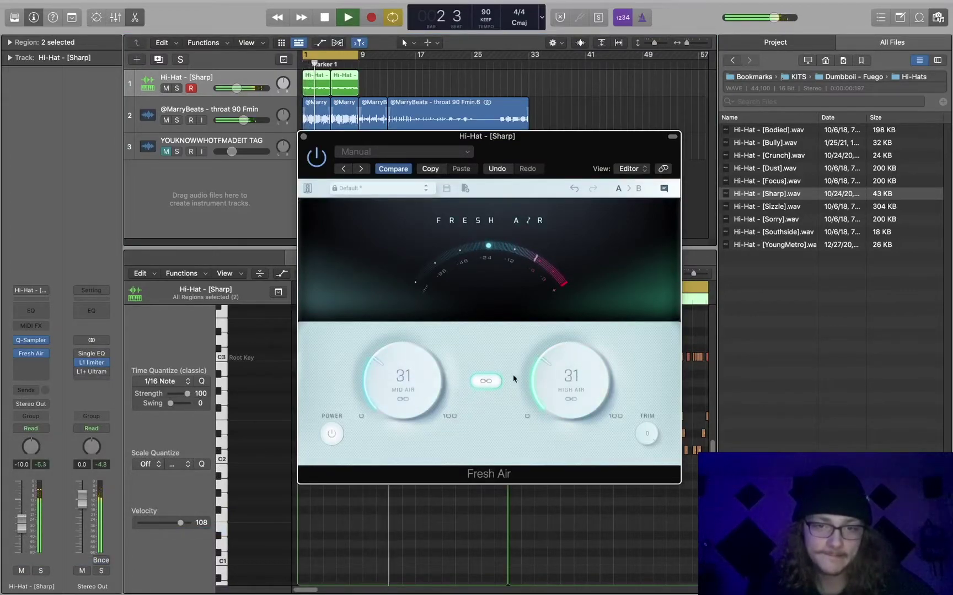
- Unlink the Fresh Air knobs, fine-tune Mid Air and close the plug-in
click(484, 381)
drag(423, 391, 421, 391)
key(space)
click(304, 137)
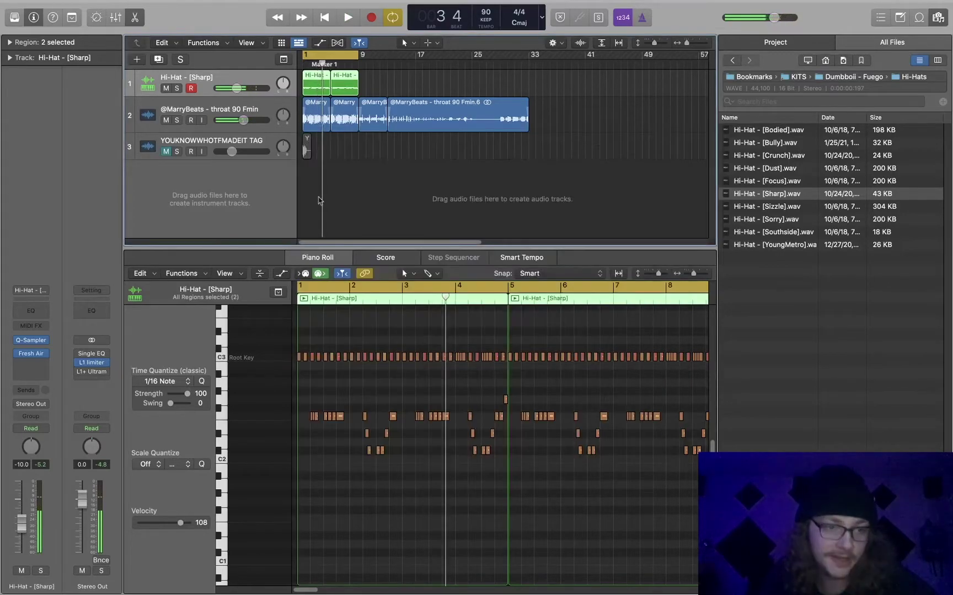
- Return the playhead to the start and open the F a M E kit's Claps folder in the file browser
click(349, 208)
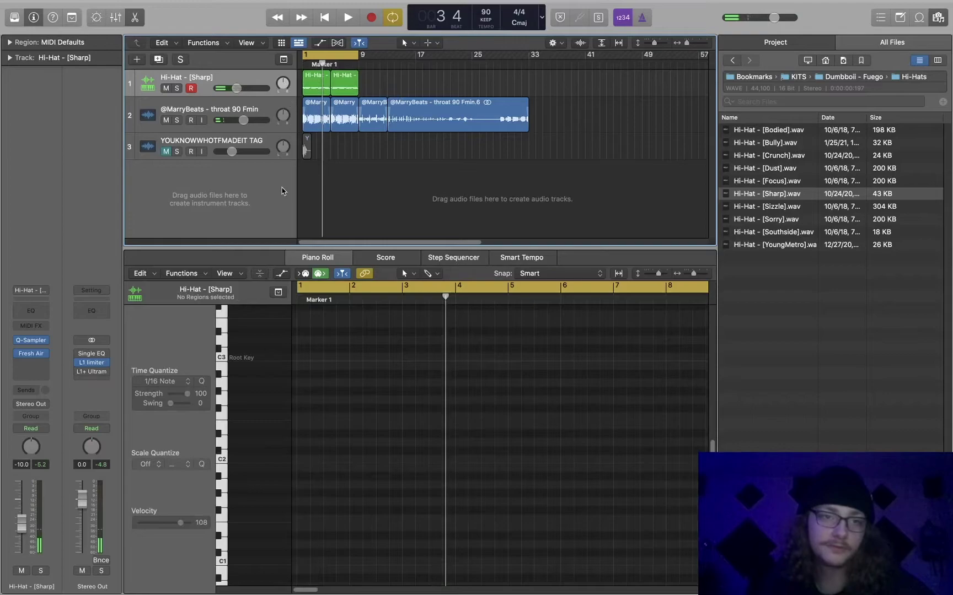
key(Return)
click(862, 61)
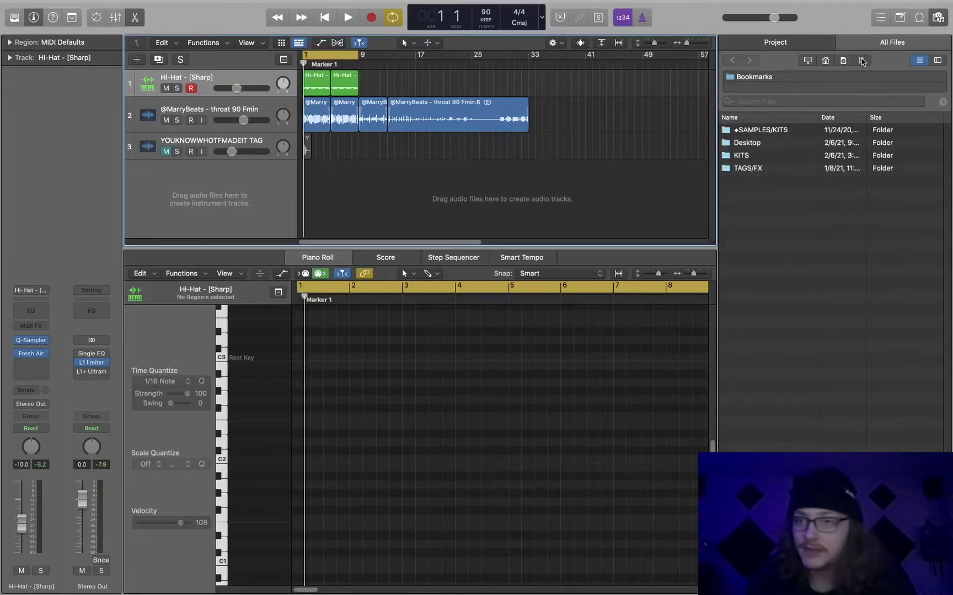
double_click(760, 156)
double_click(760, 307)
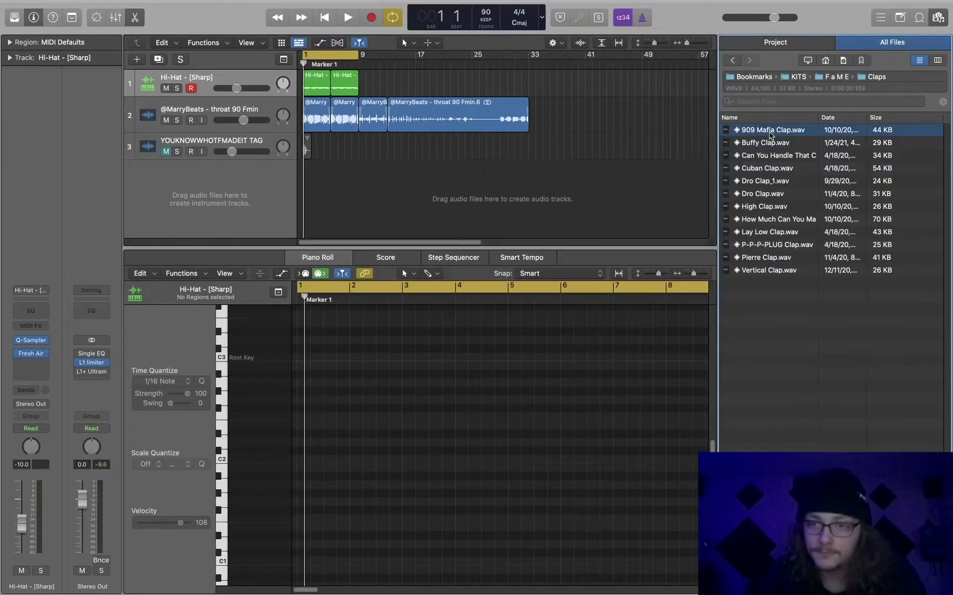
- Audition 909 Mafia Clap.wav and add it as a new Quick Sampler track above the Hi-Hat track
click(771, 135)
key(space)
key(space)
drag(771, 135, 242, 88)
click(305, 136)
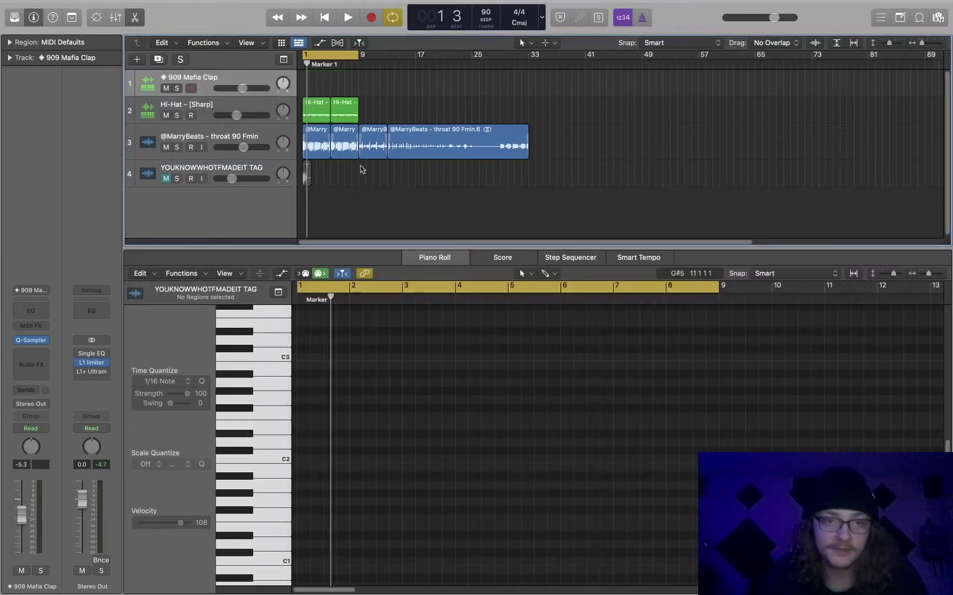
- Insert the Compressor on the 909 Mafia Clap track, load the TF Clap preset and close the plug-in
click(43, 357)
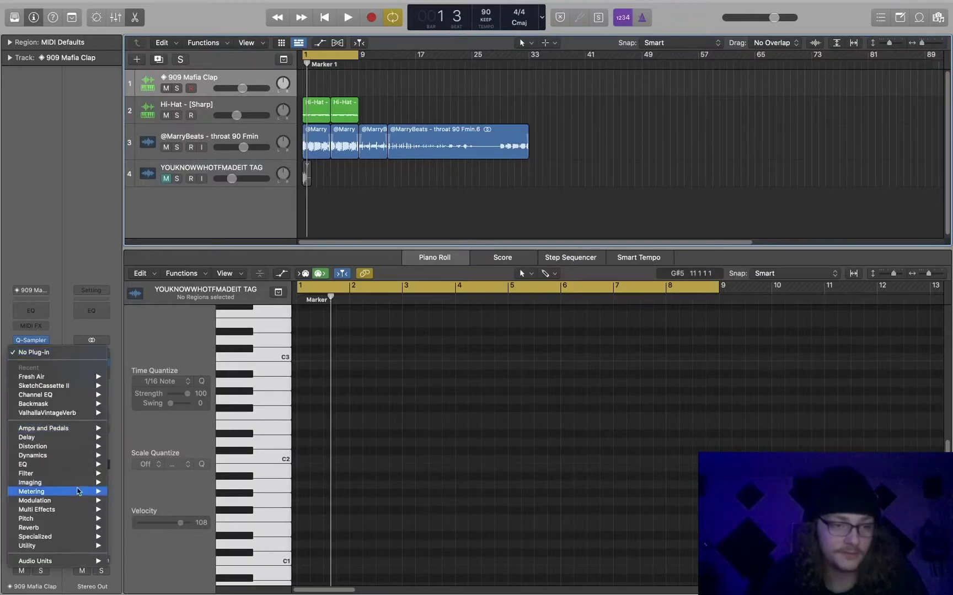
mouse_move(61, 502)
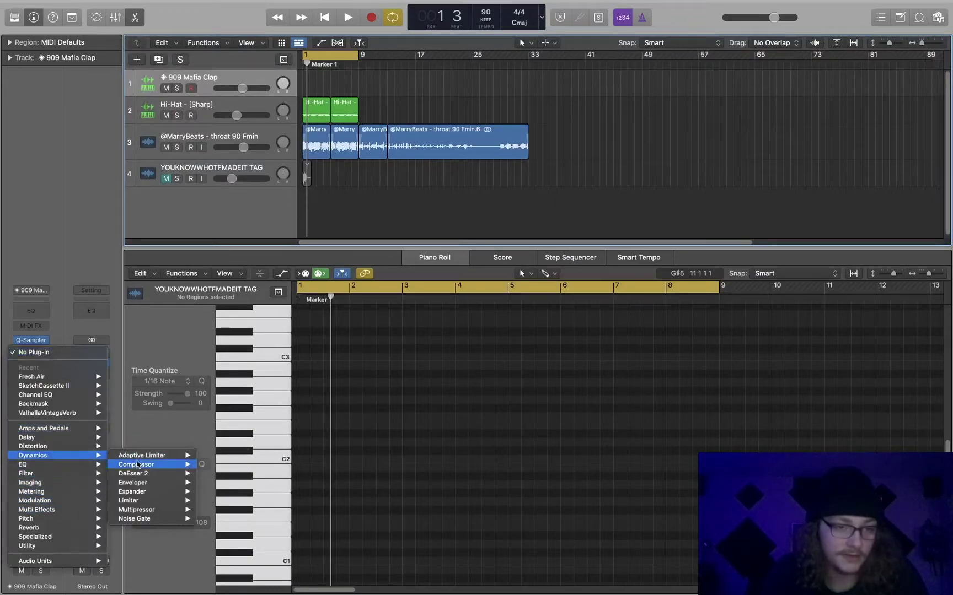
click(363, 238)
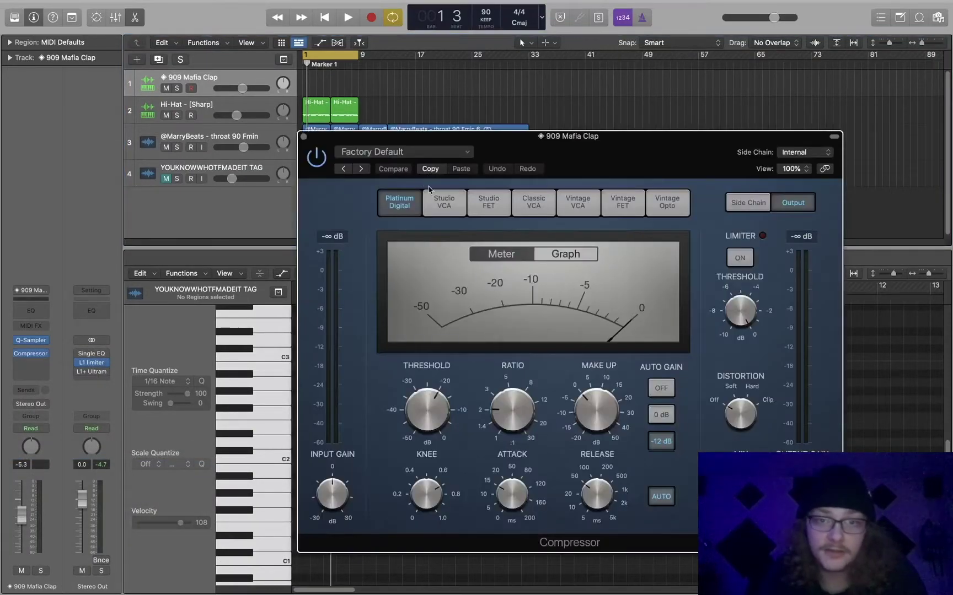
click(443, 204)
click(393, 169)
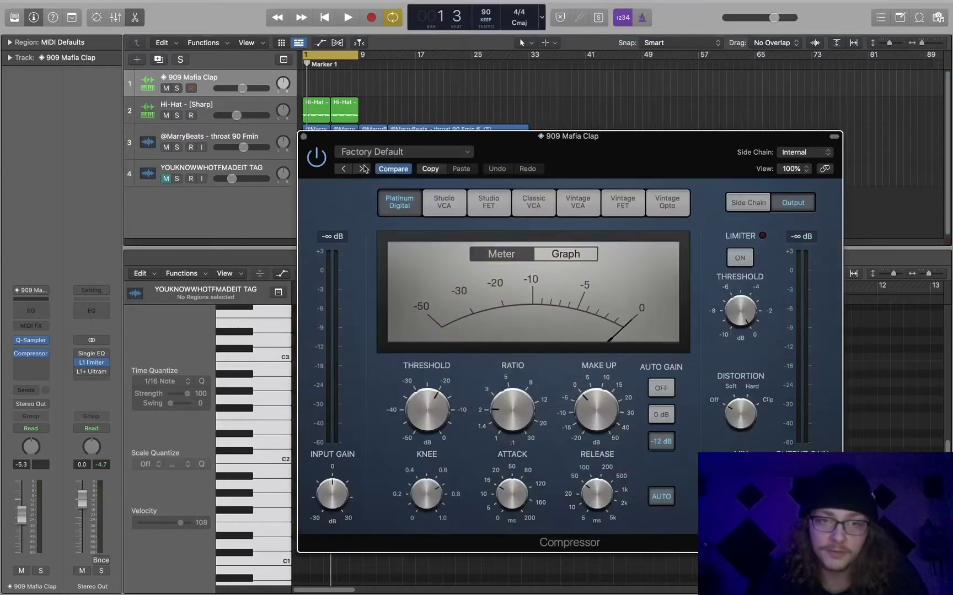
click(361, 168)
click(351, 168)
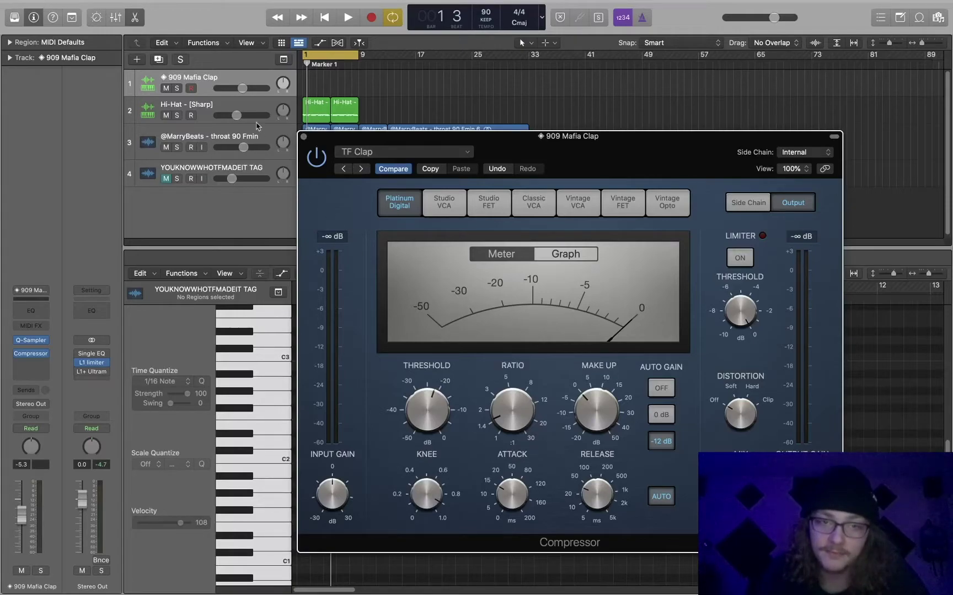
click(304, 137)
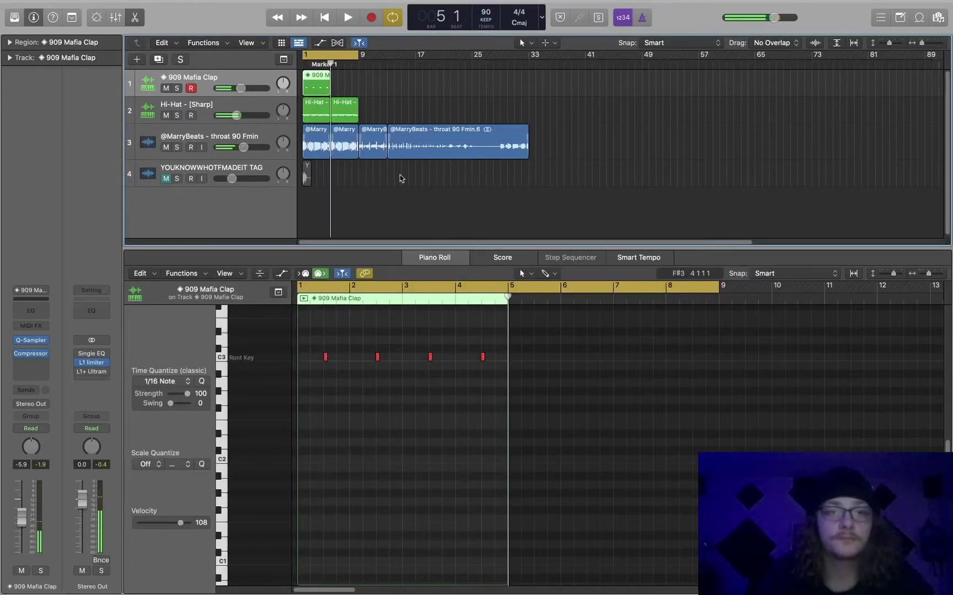
- Repeat the four-bar clap region once during playback and bring up the F a M E kit folder in the file browser
click(315, 77)
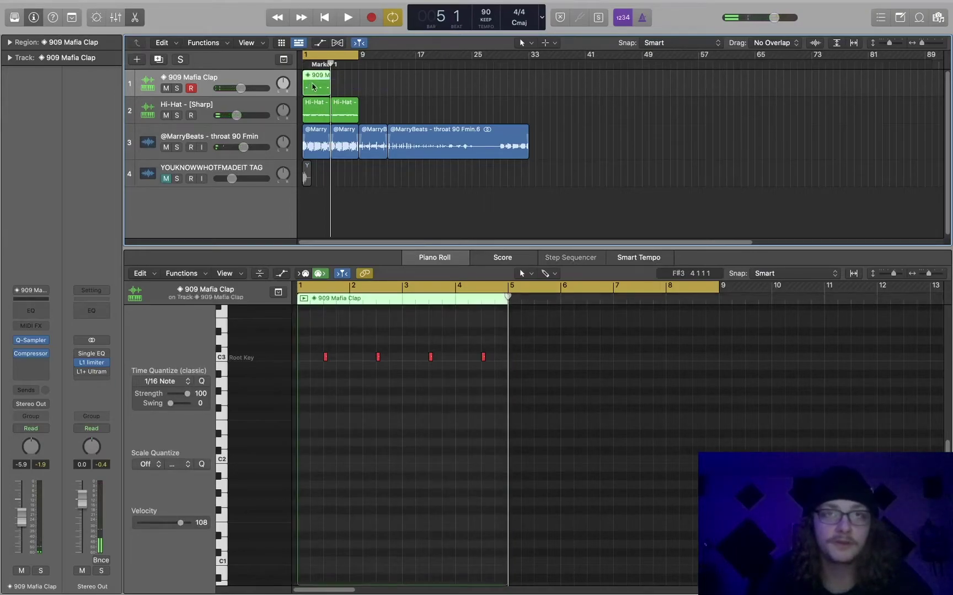
key(space)
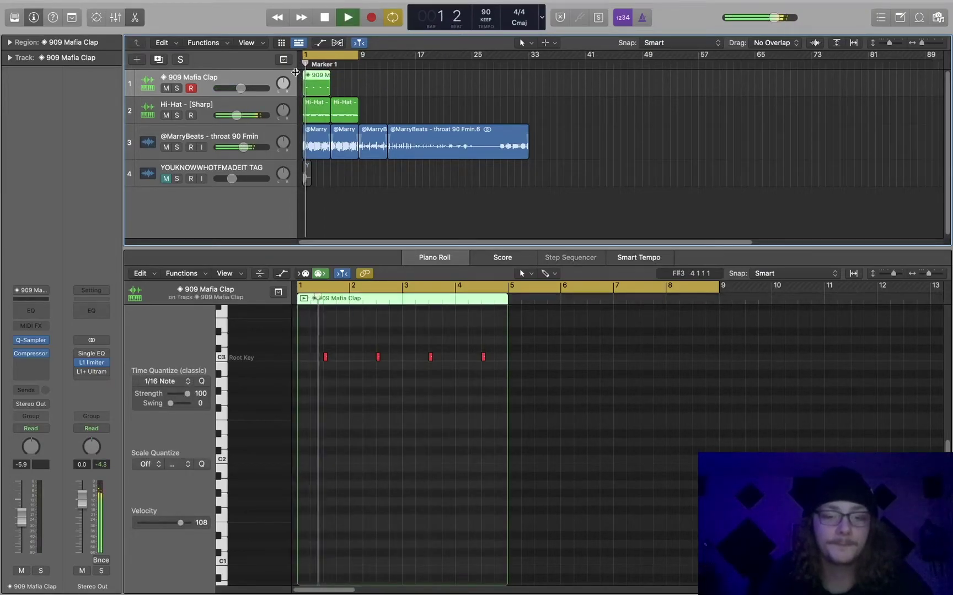
key(super+r)
shift+click(327, 79)
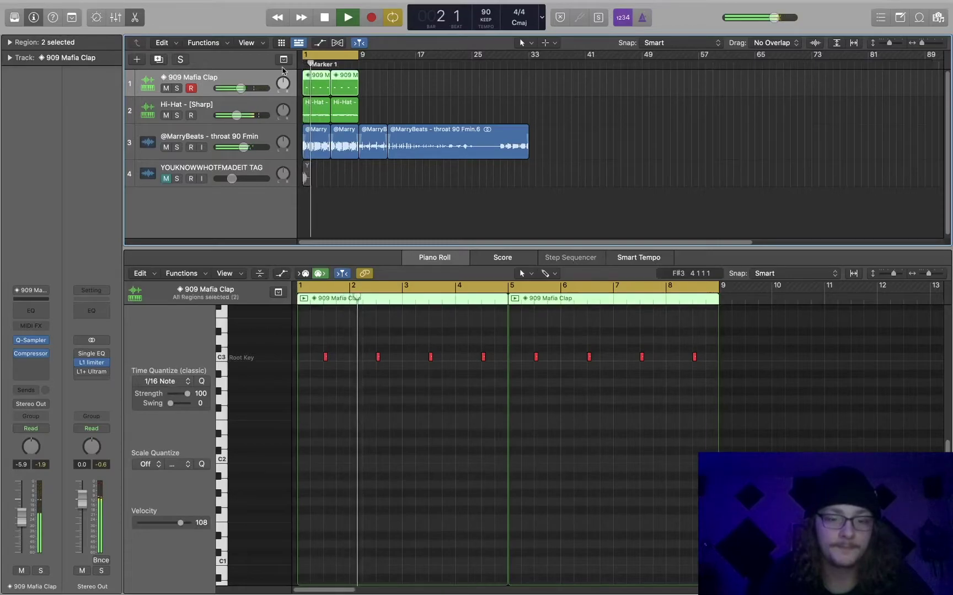
key(f)
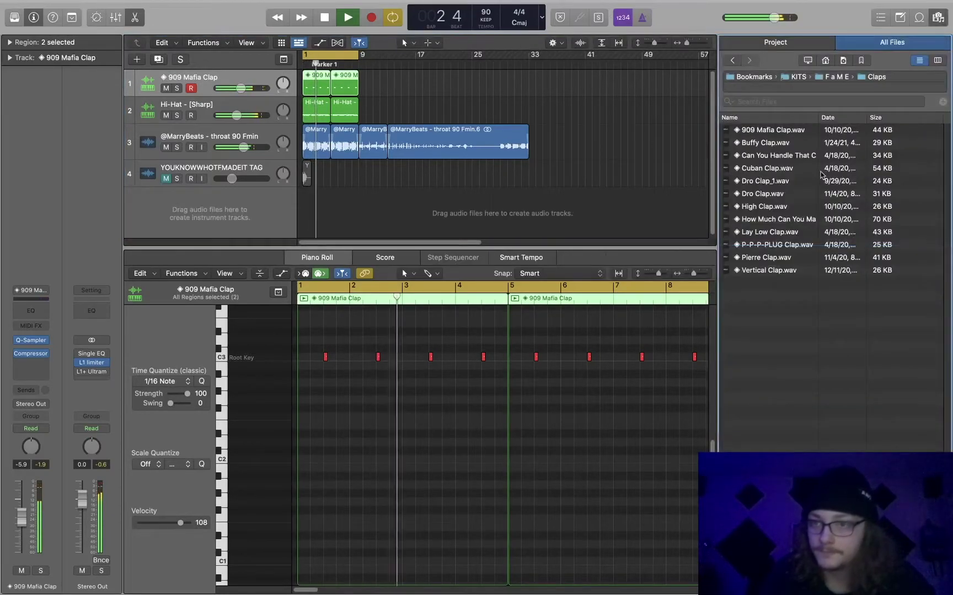
key(super+Up)
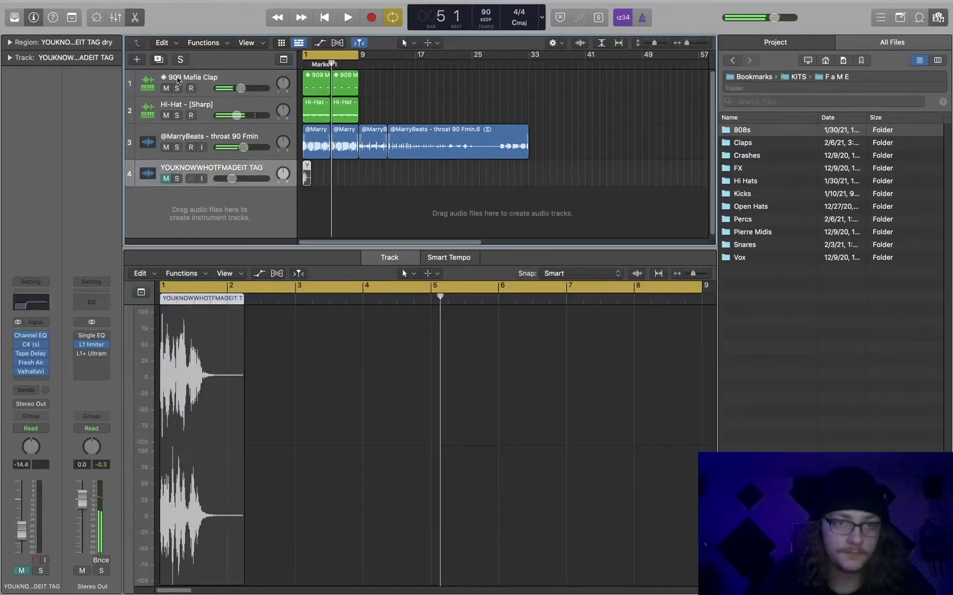
- Create one Analog Lab V software instrument track and move it between the Hi-Hat and throat sample tracks
click(137, 61)
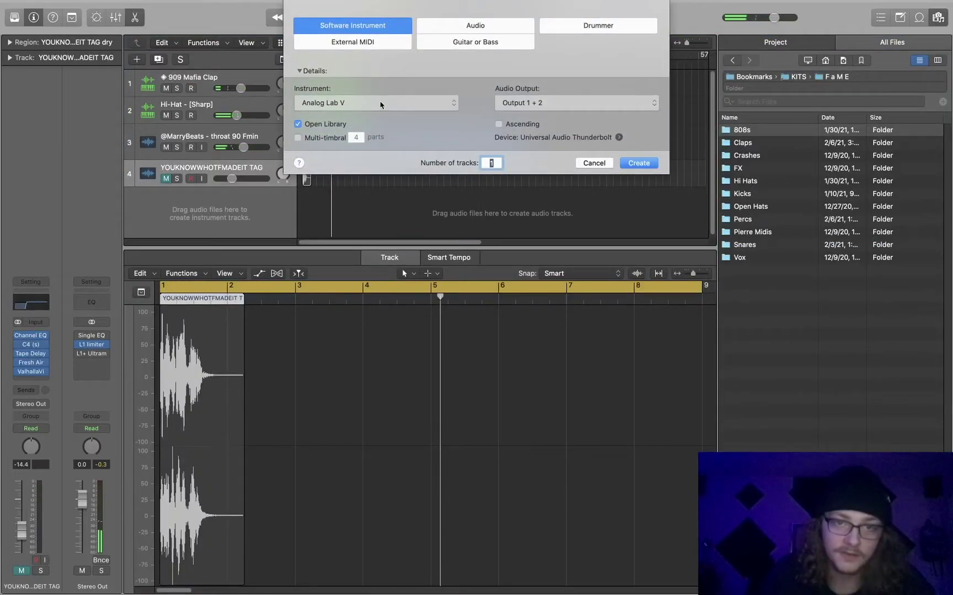
click(630, 163)
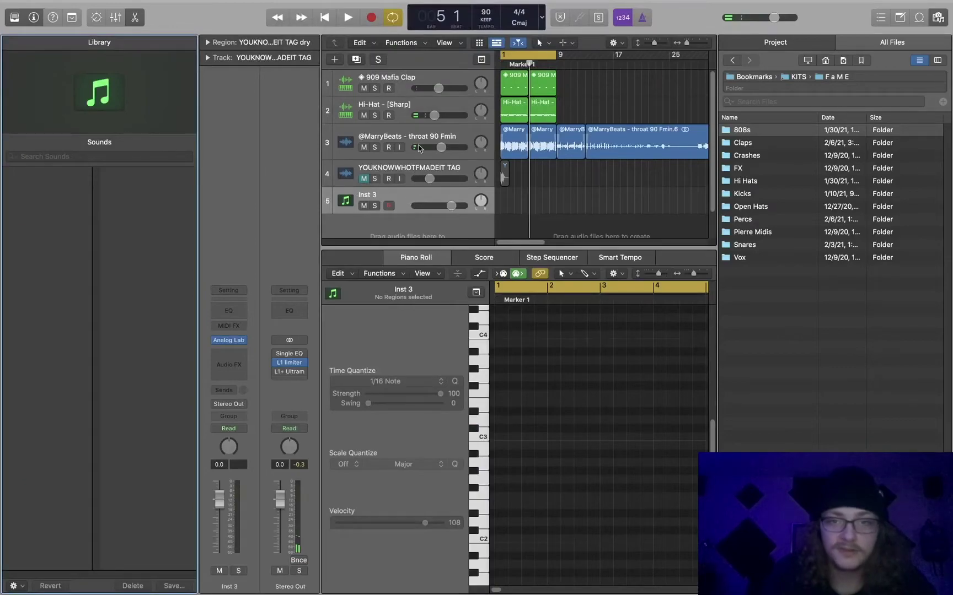
drag(397, 194, 405, 142)
key(super+Left)
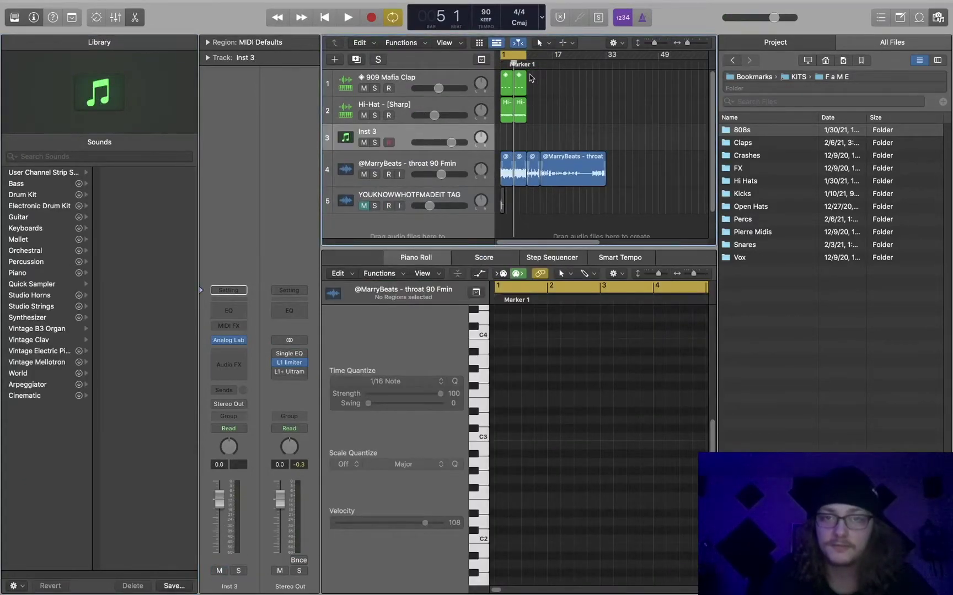
key(super+Right)
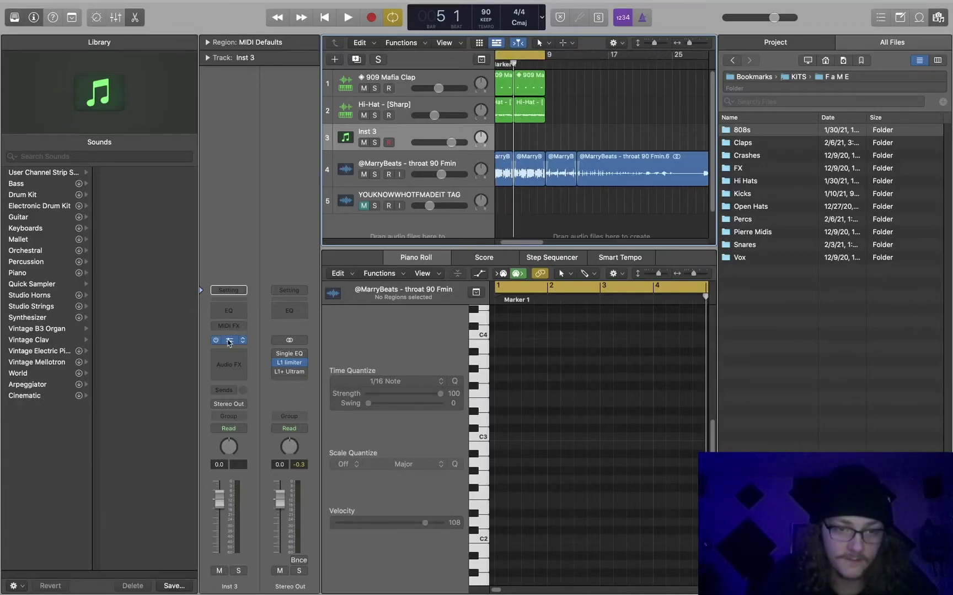
- Hide the Library and file browser, and look over Analog Lab V's preset home page before closing its window
click(15, 17)
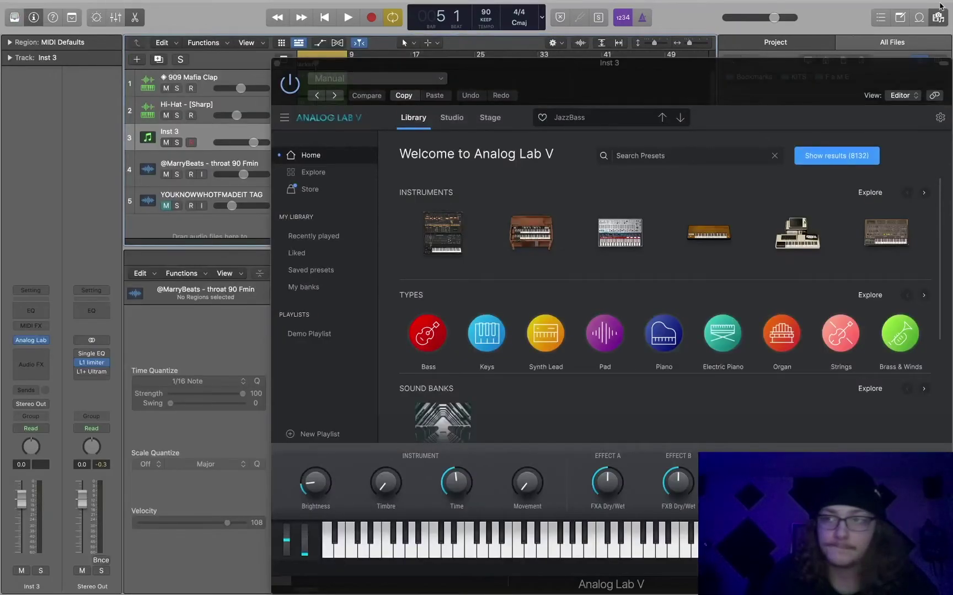
click(938, 17)
drag(801, 108, 690, 91)
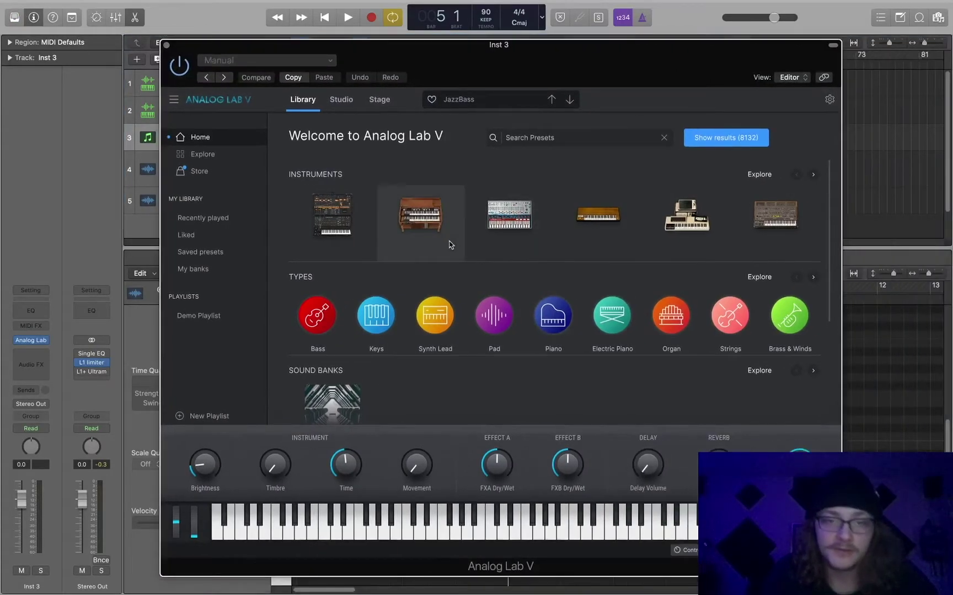
scroll(429, 295, down, 3)
key(super+w)
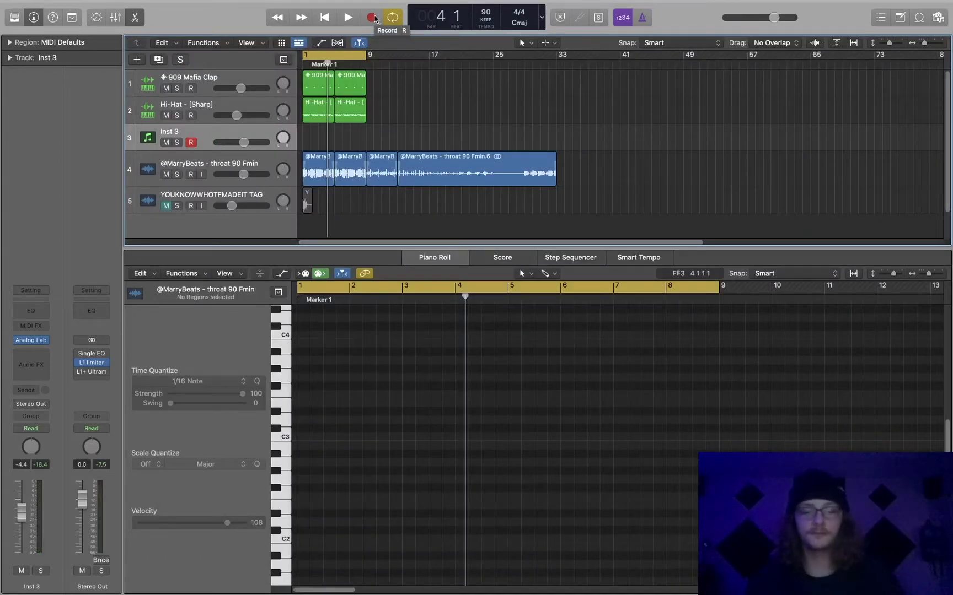
- Record a four-bar melody around C5 on the Inst 3 track
click(372, 17)
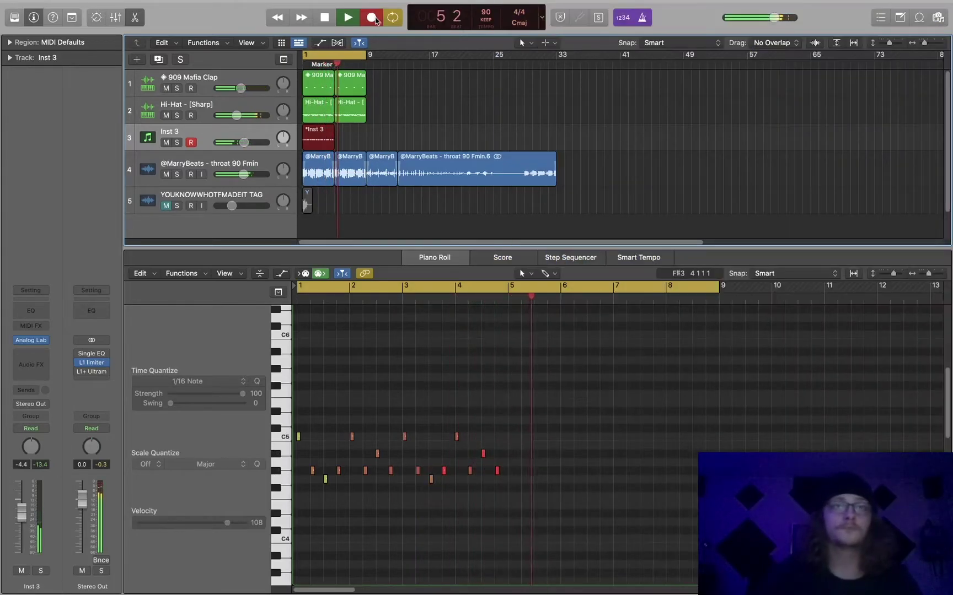
key(space)
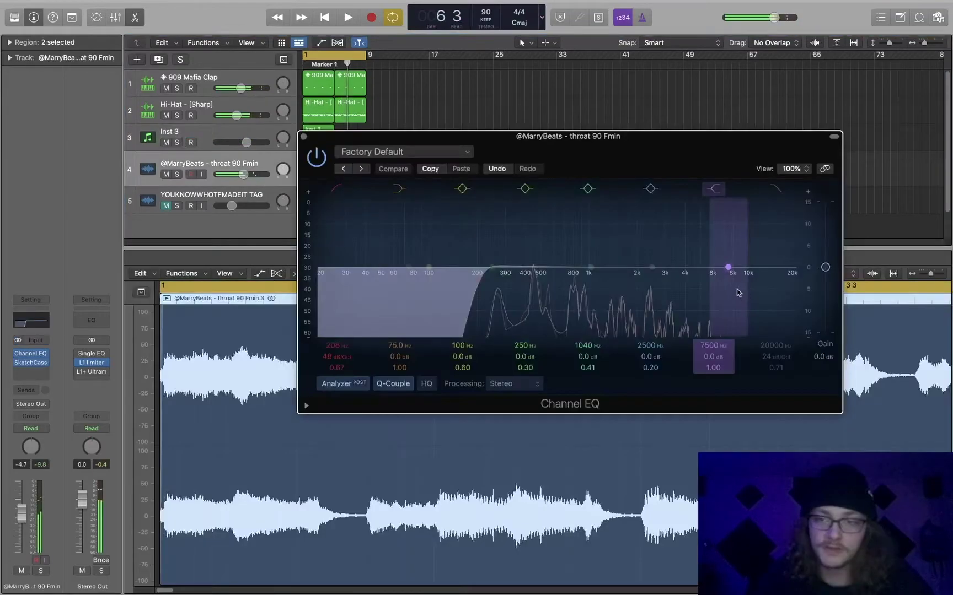
- Cut the throat sample's highs with Channel EQ's high shelf at 4000 Hz and -5.6 dB, listen and close the plug-in
drag(723, 265, 682, 290)
key(space)
key(space)
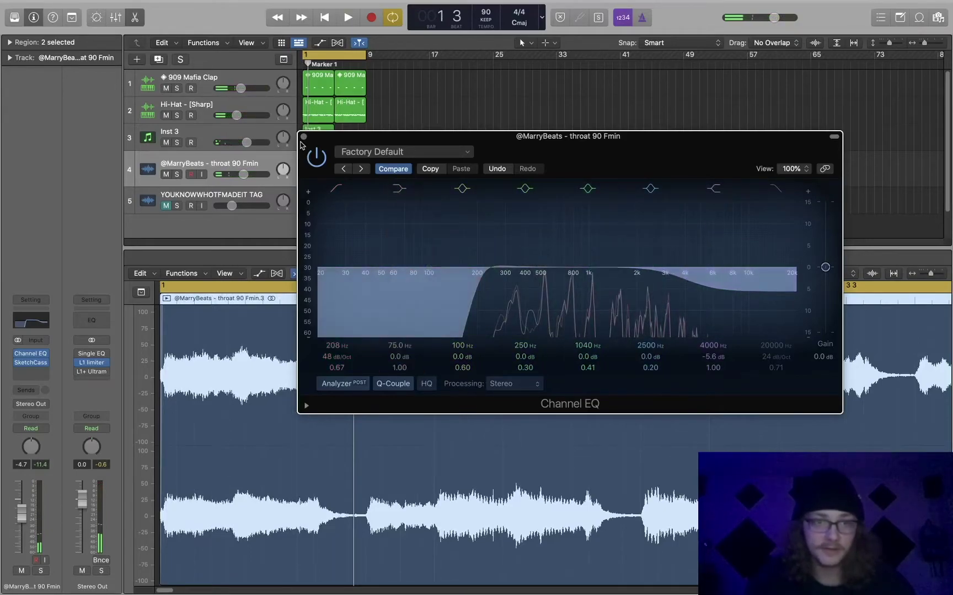
click(303, 137)
- Insert SketchCassette II after Channel EQ on the Inst 3 track
click(370, 138)
click(324, 138)
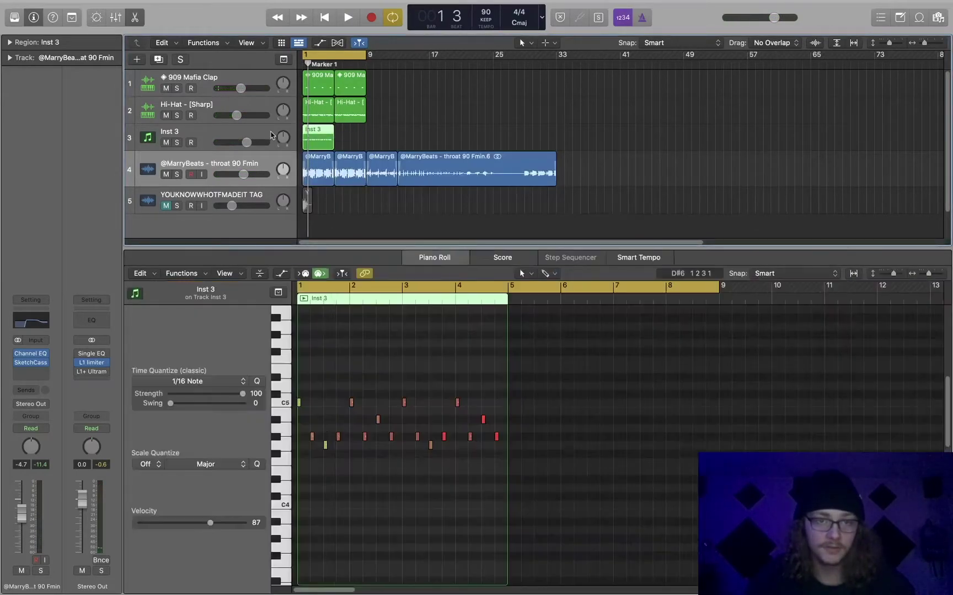
click(268, 132)
click(47, 364)
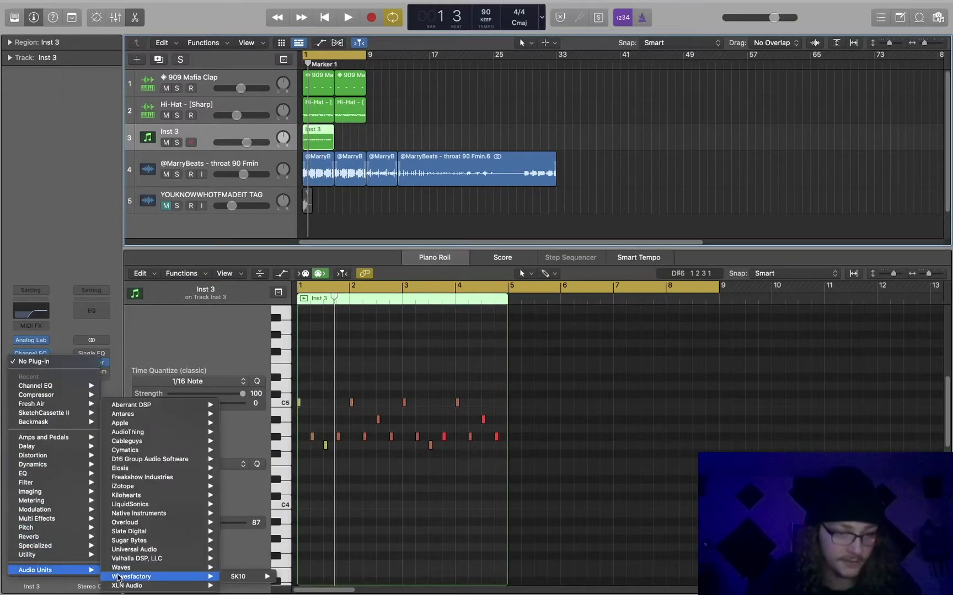
mouse_move(55, 414)
click(126, 414)
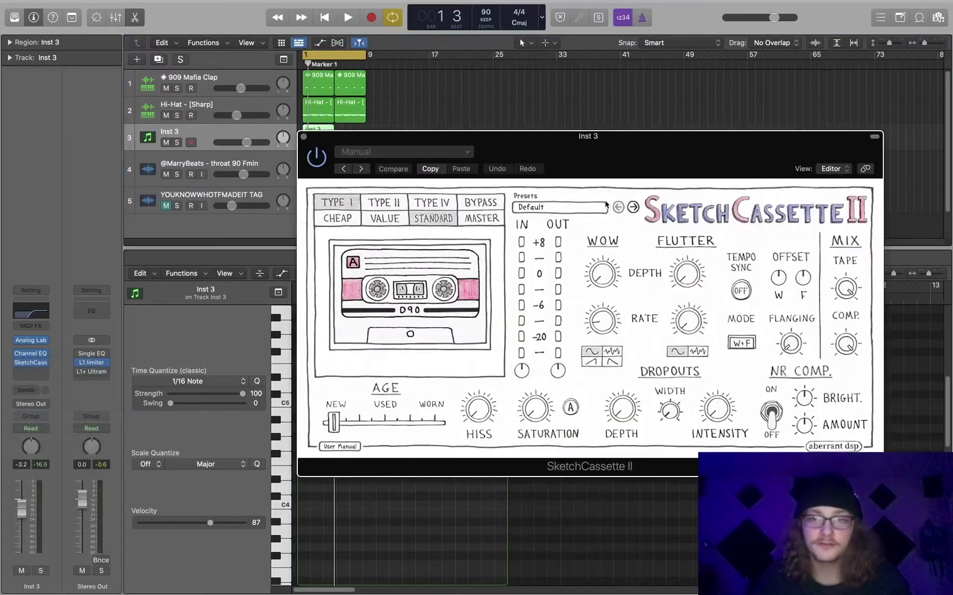
- Load SketchCassette II's Chrome Comp preset from the Saturation + Comp category, close the plug-in and stop playback
click(632, 207)
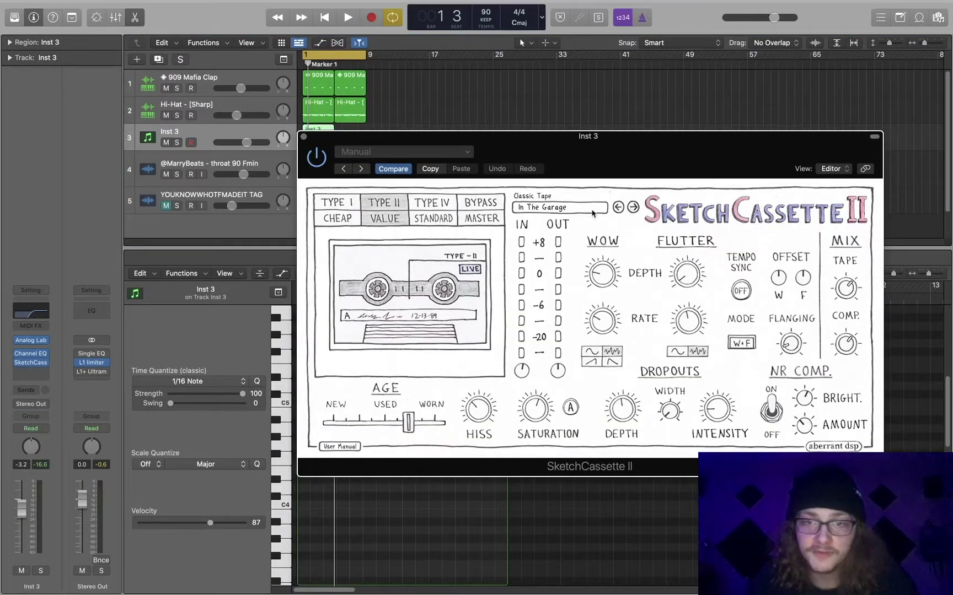
click(592, 211)
mouse_move(571, 273)
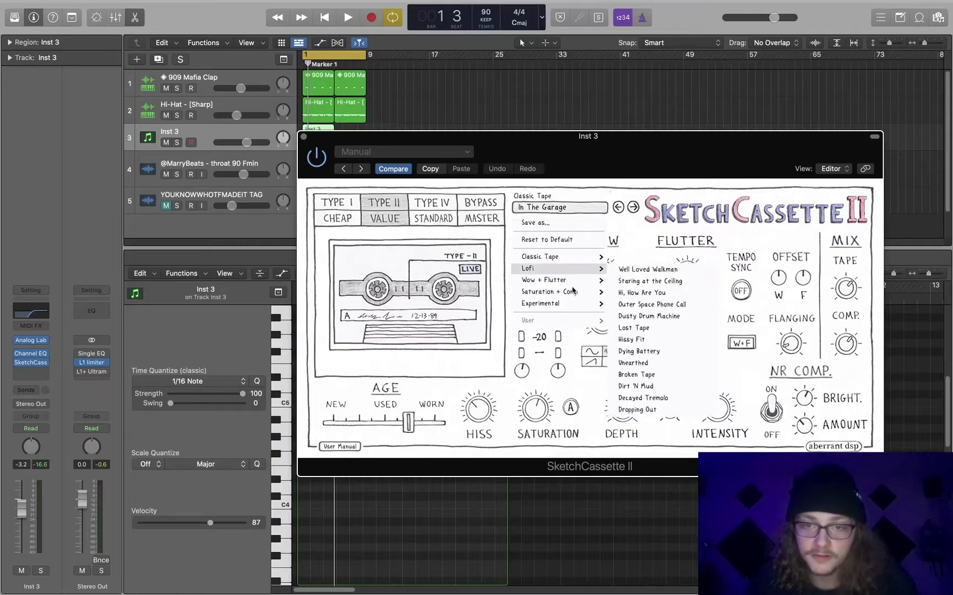
mouse_move(563, 295)
click(637, 339)
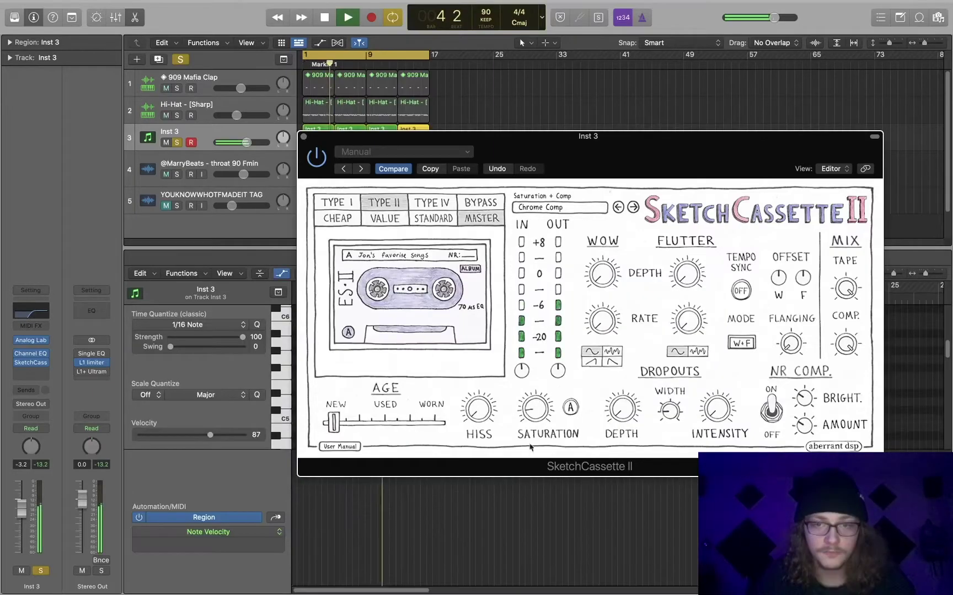
click(304, 137)
key(space)
- Play the beat from the start, clear the Inst 3 solo and hide the inspector
click(506, 170)
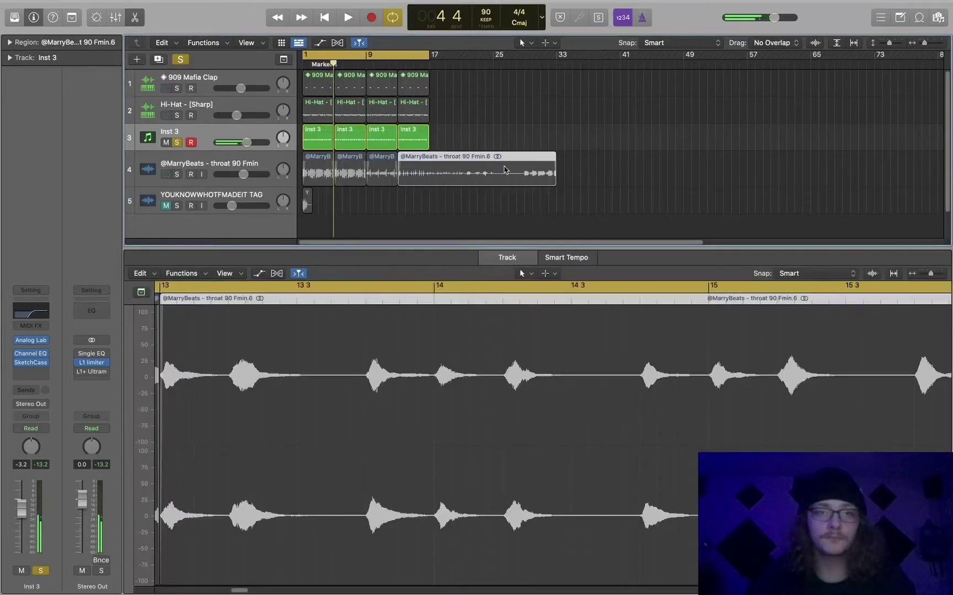
click(461, 220)
key(space)
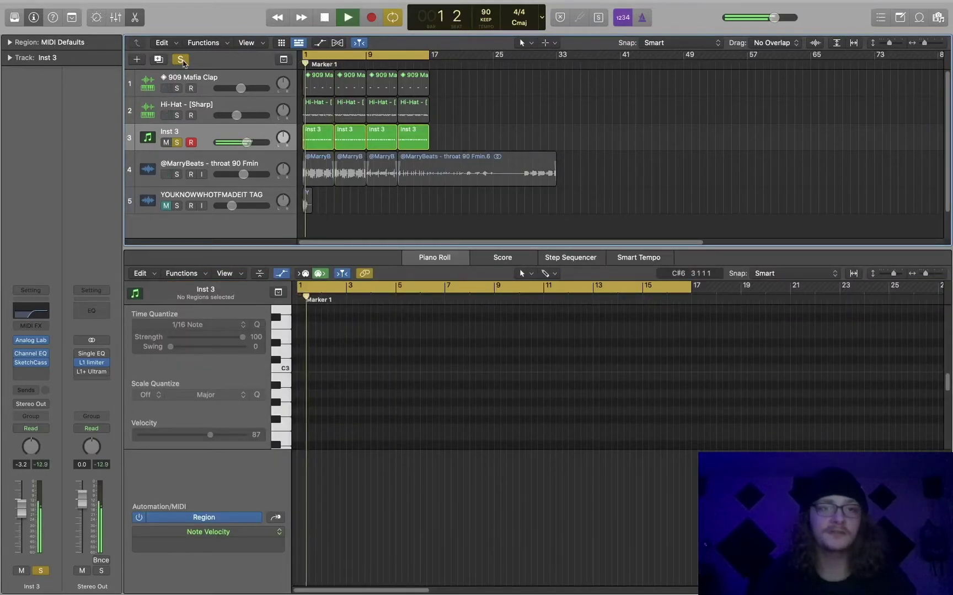
click(183, 61)
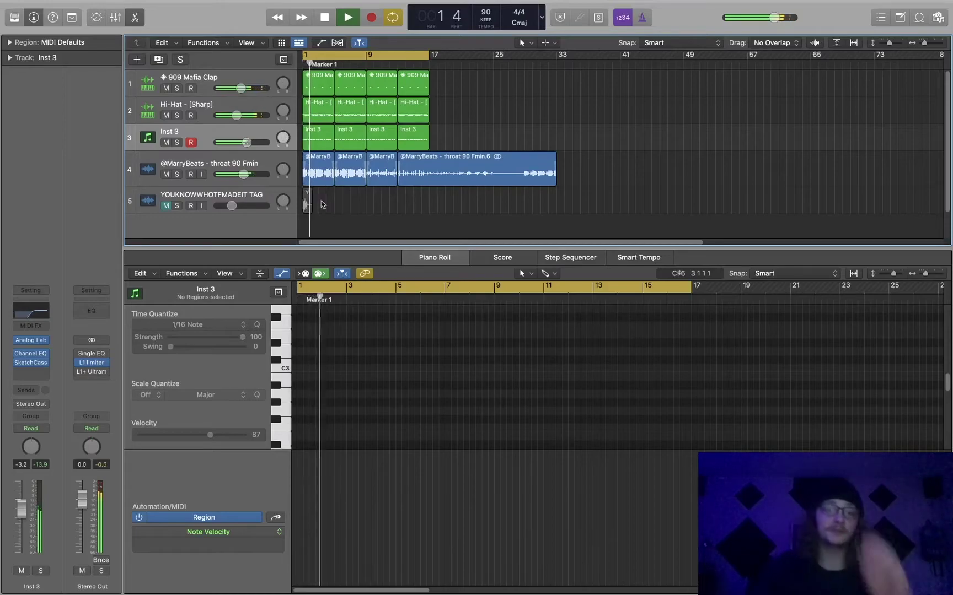
click(33, 17)
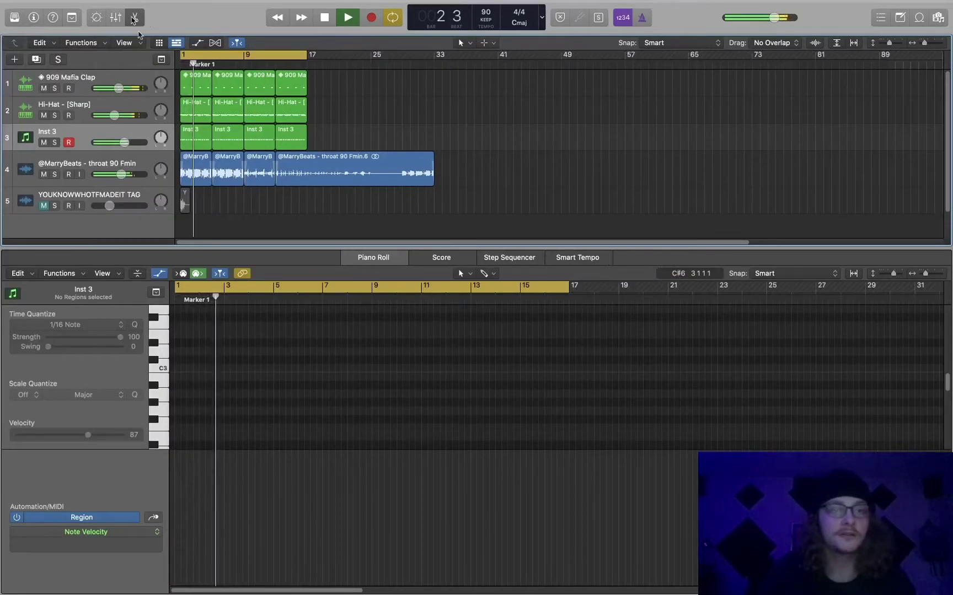
- Close the Piano Roll, stop playback and load topdog808 from the F a M E kit's 808s folder as a new instrument track
click(134, 18)
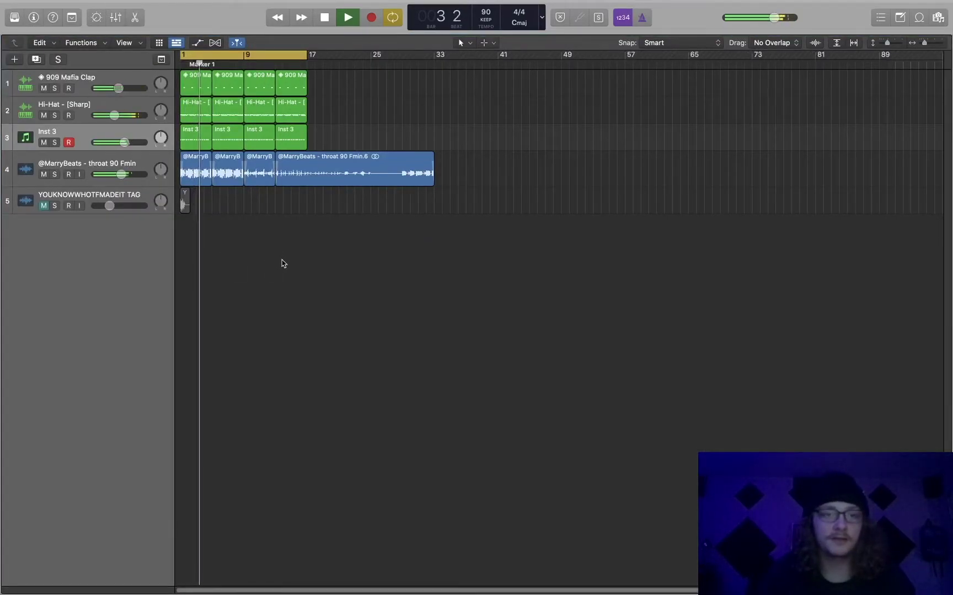
key(space)
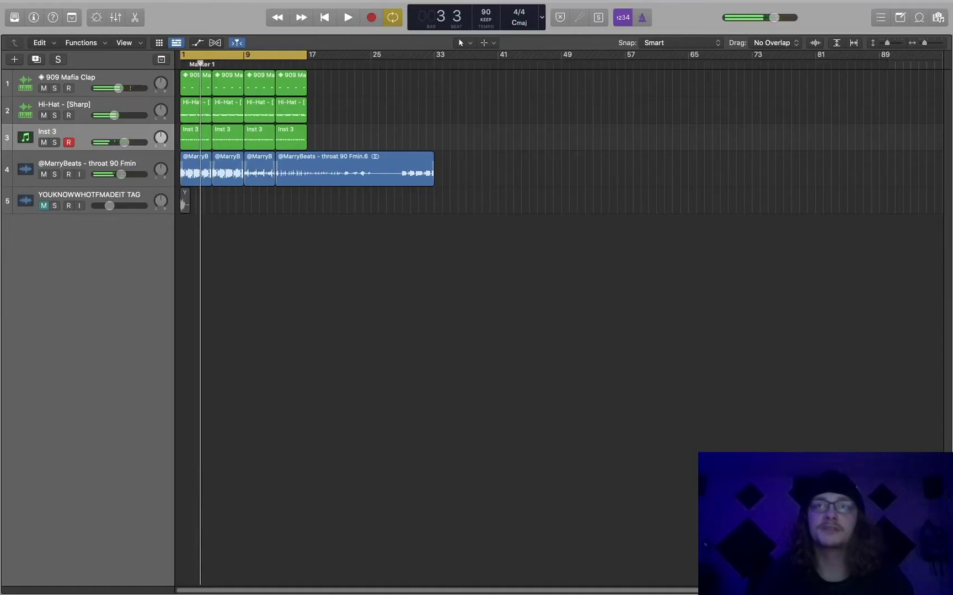
key(f)
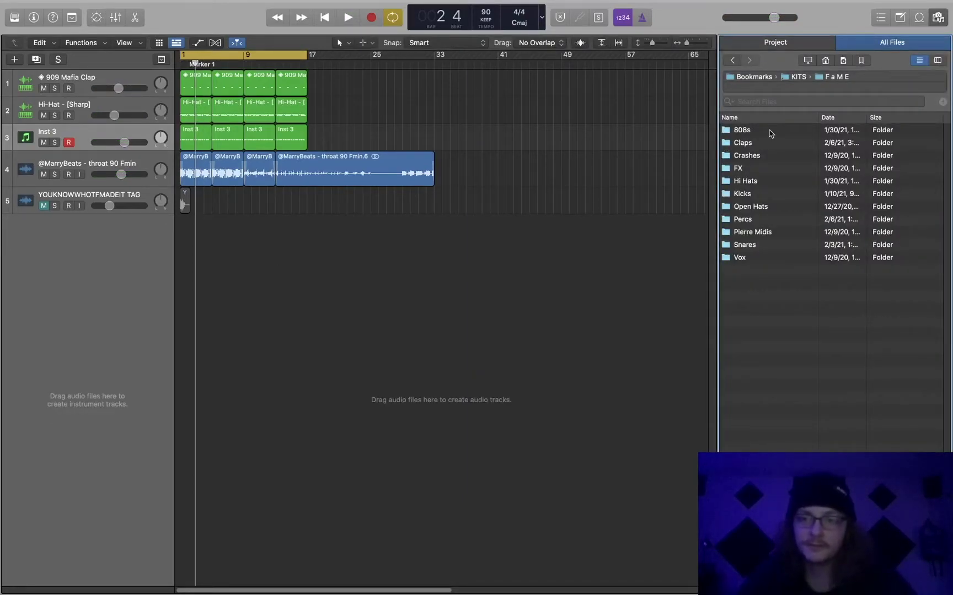
double_click(770, 131)
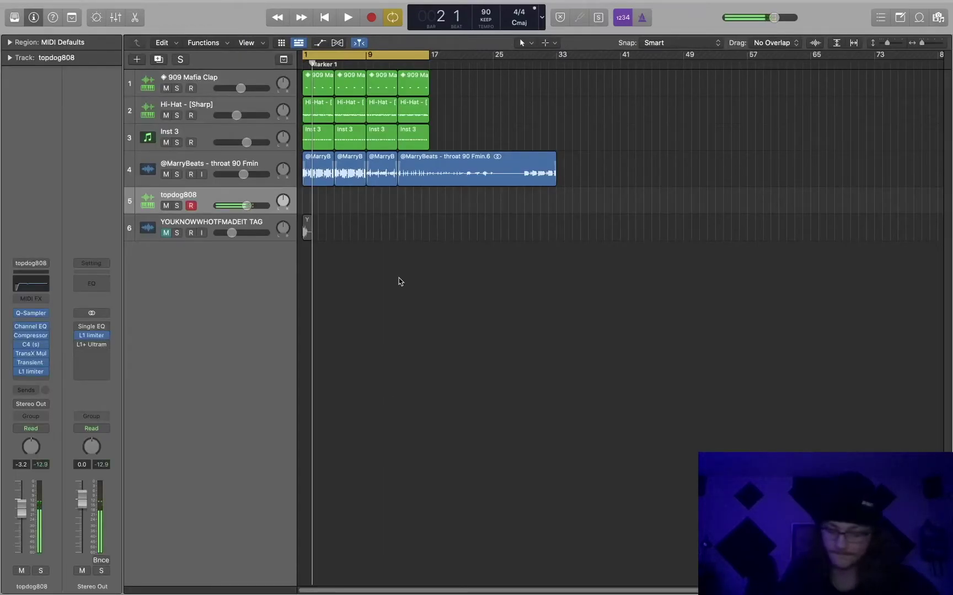
- Record an 808 pattern on the topdog808 track from bar 1 over the playing beat
key(space)
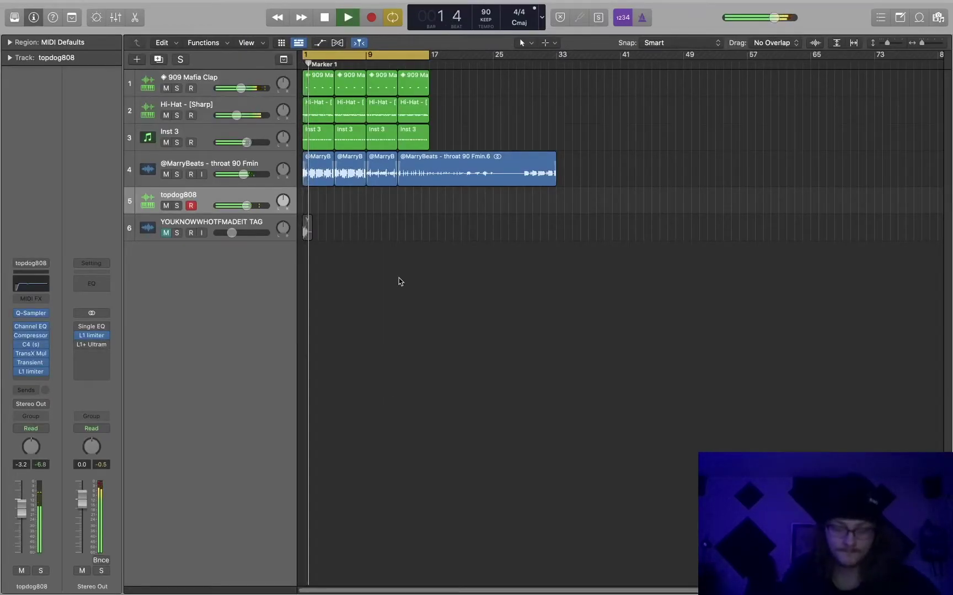
key(r)
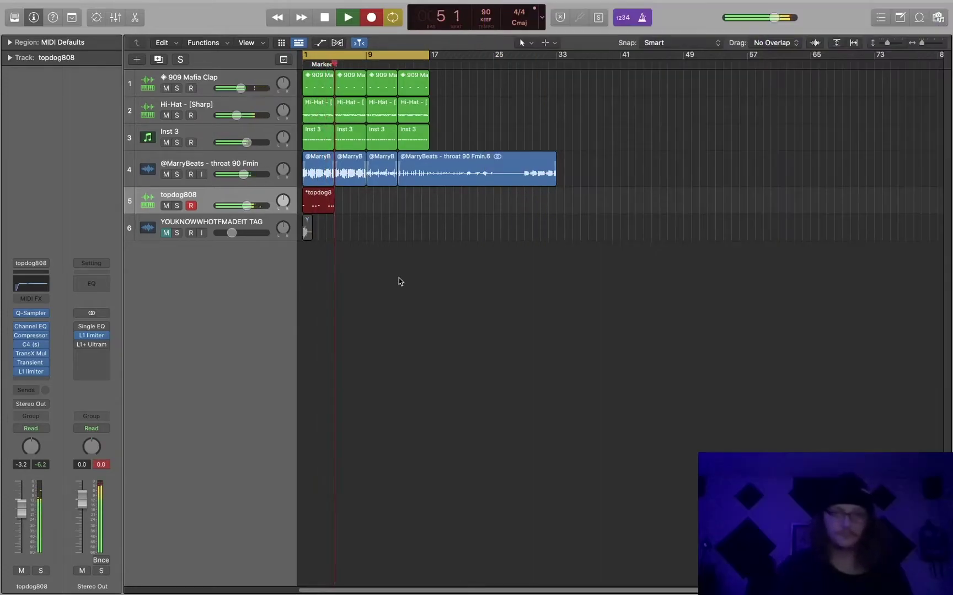
key(space)
- Add Saucy Kick as a new sampler track and record its kick pattern from bar 5 to bar 9 with cycling off
click(937, 18)
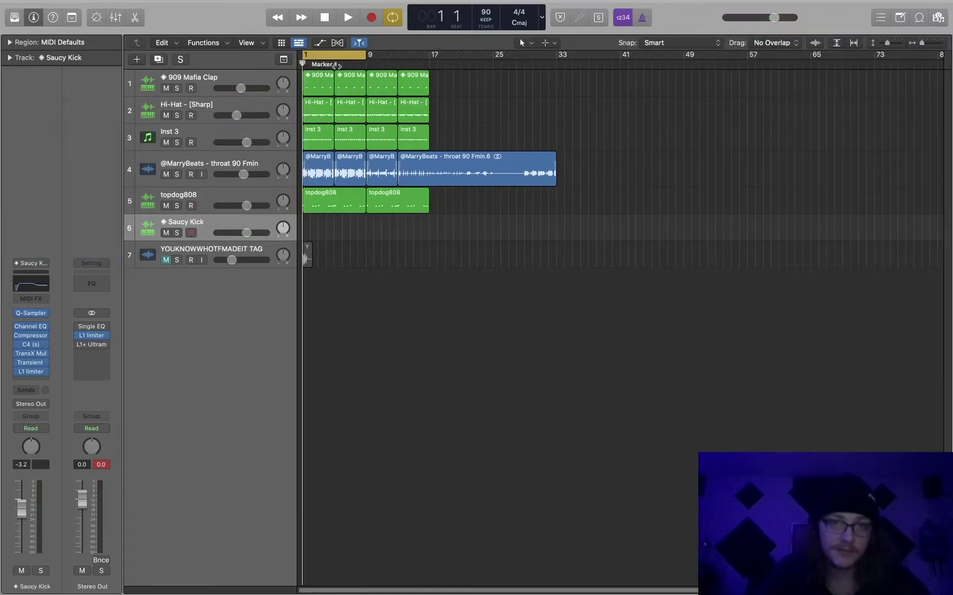
click(336, 55)
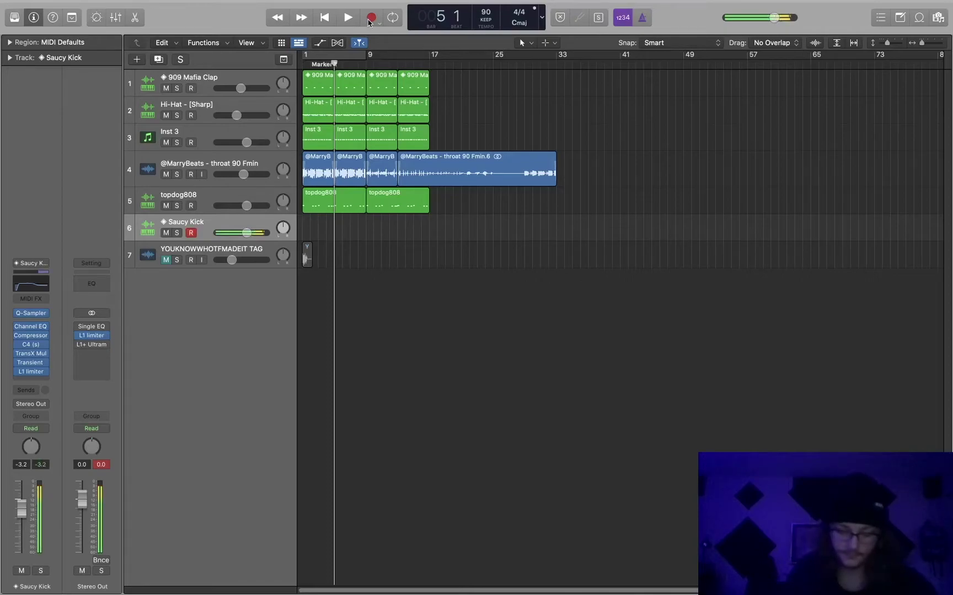
click(369, 18)
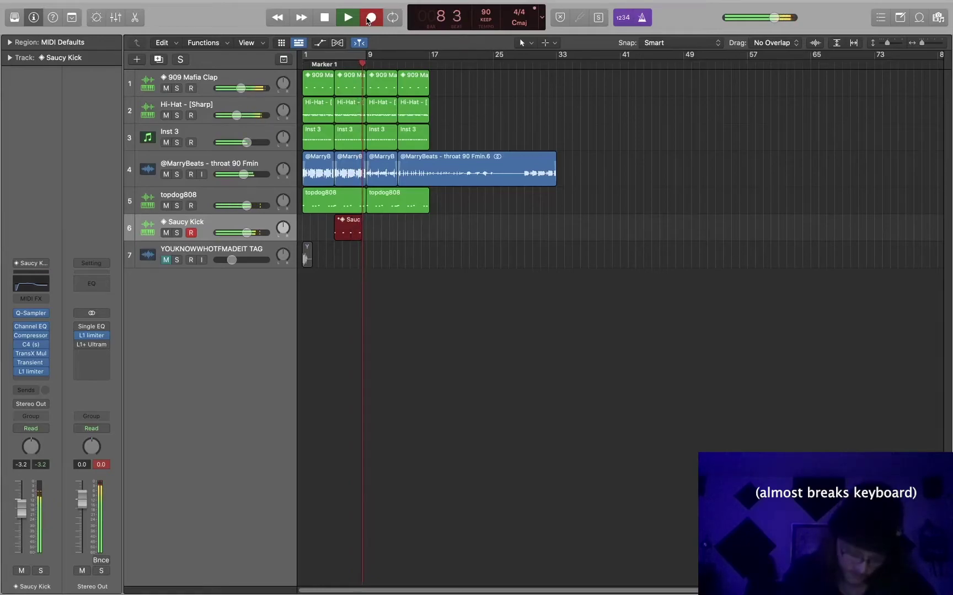
key(space)
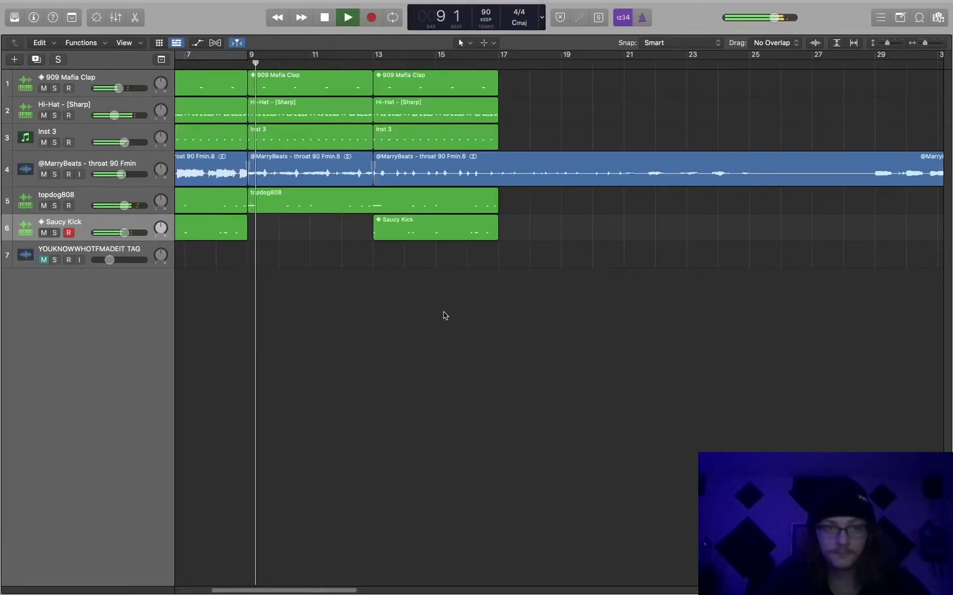
- Delete the Inst 3 melody regions in bars 9 to 17 while the beat plays
key(super+Left)
scroll(457, 330, left, 3)
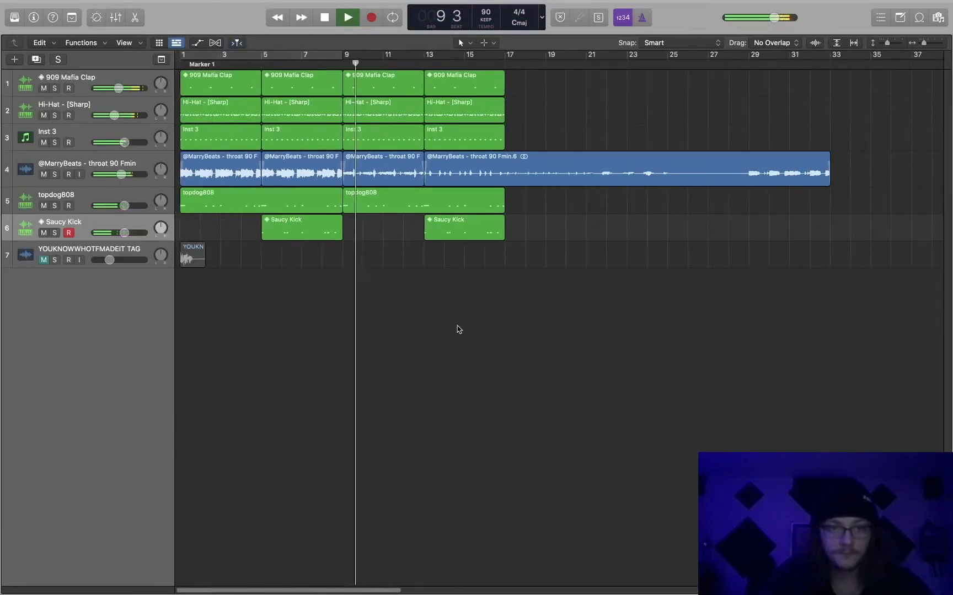
click(385, 132)
key(Delete)
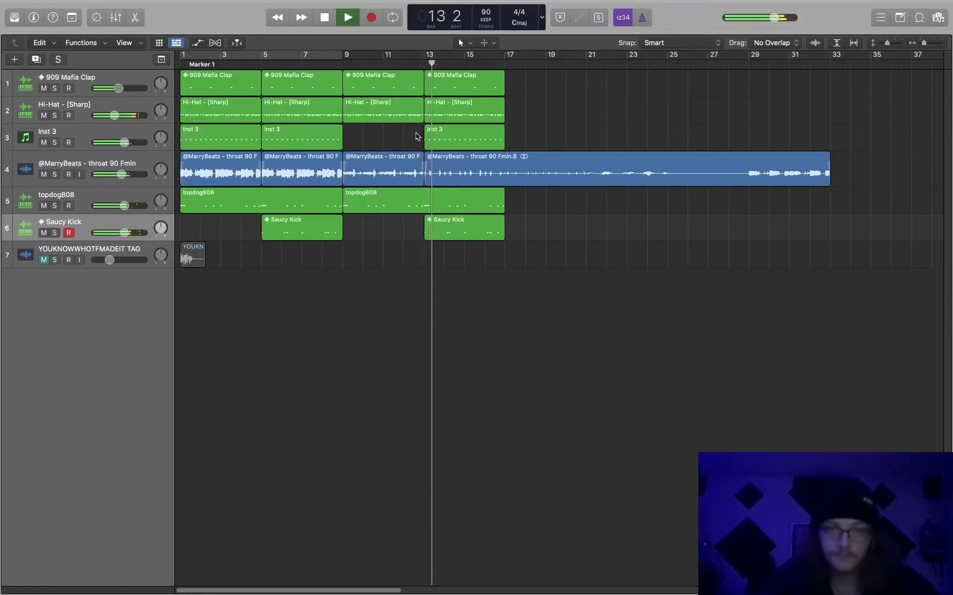
click(433, 132)
key(Delete)
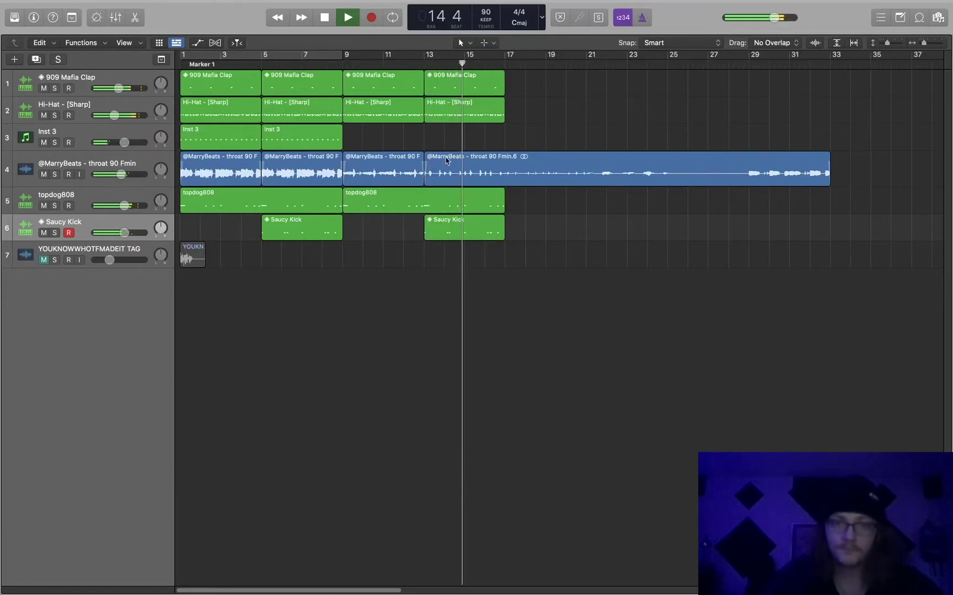
- Duplicate the throat sample's track for the long bar-13 region, and copy the bar-9 throat region to bar 13 on the original track
key(space)
click(143, 167)
key(super+d)
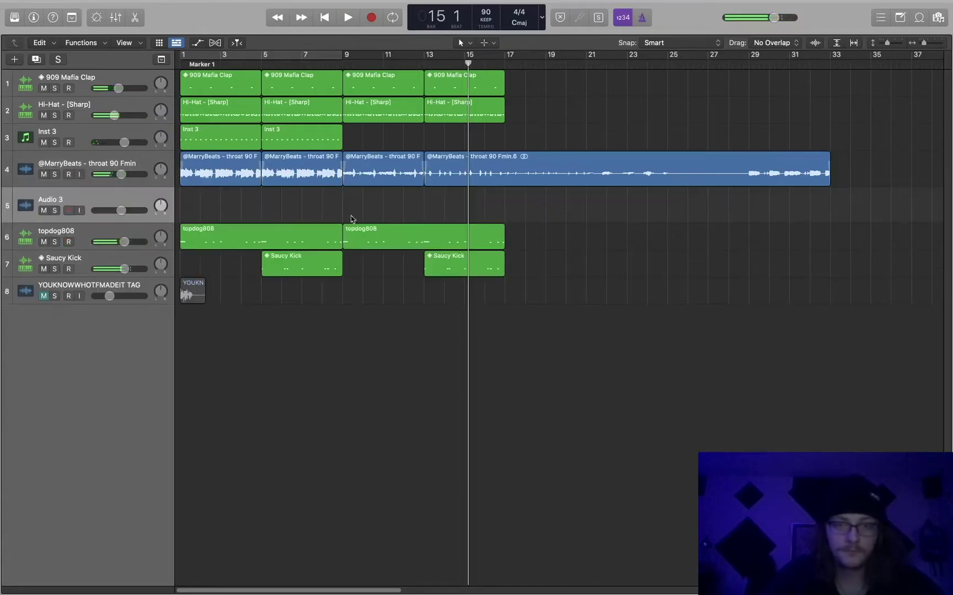
drag(88, 203, 443, 162)
drag(385, 197, 463, 199)
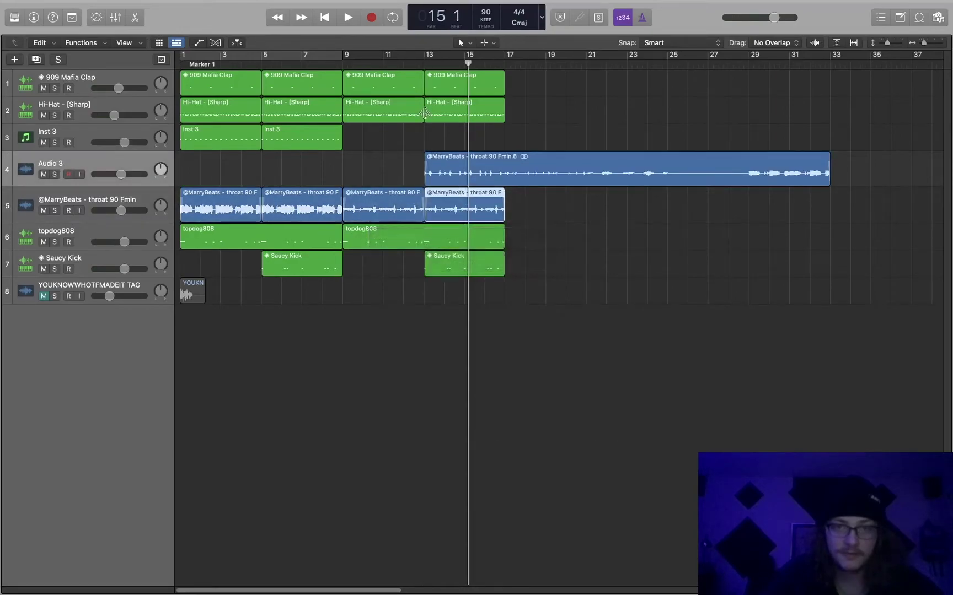
- Play the arrangement from bar 9 to hear the layered throat regions, clear the region selection and stop
key(space)
click(342, 65)
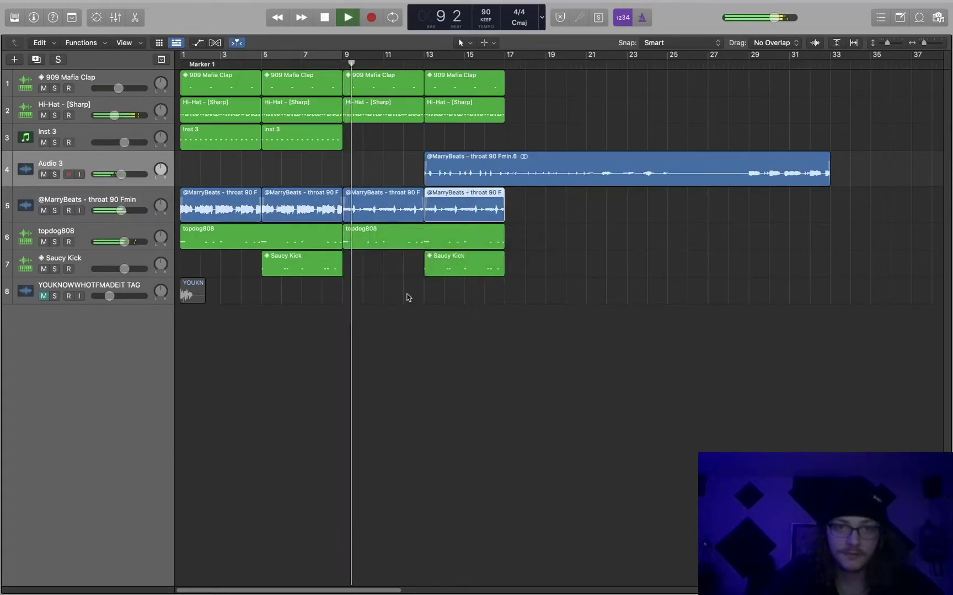
click(406, 293)
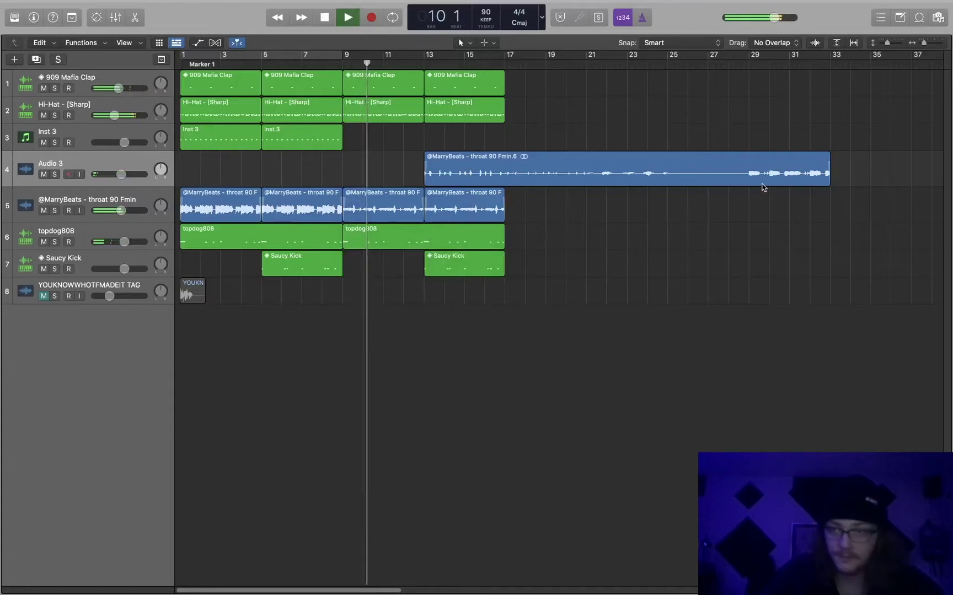
key(space)
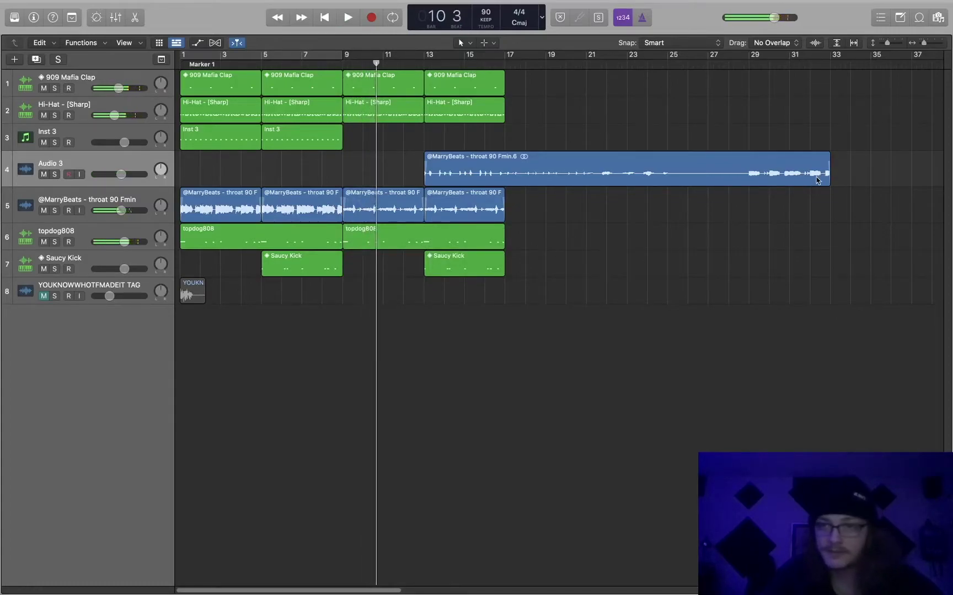
- Split the long throat region on Audio 3 at bar 17, delete the remainder and play with bars 1 to 17 cycling
click(504, 63)
click(552, 170)
key(super+t)
key(Delete)
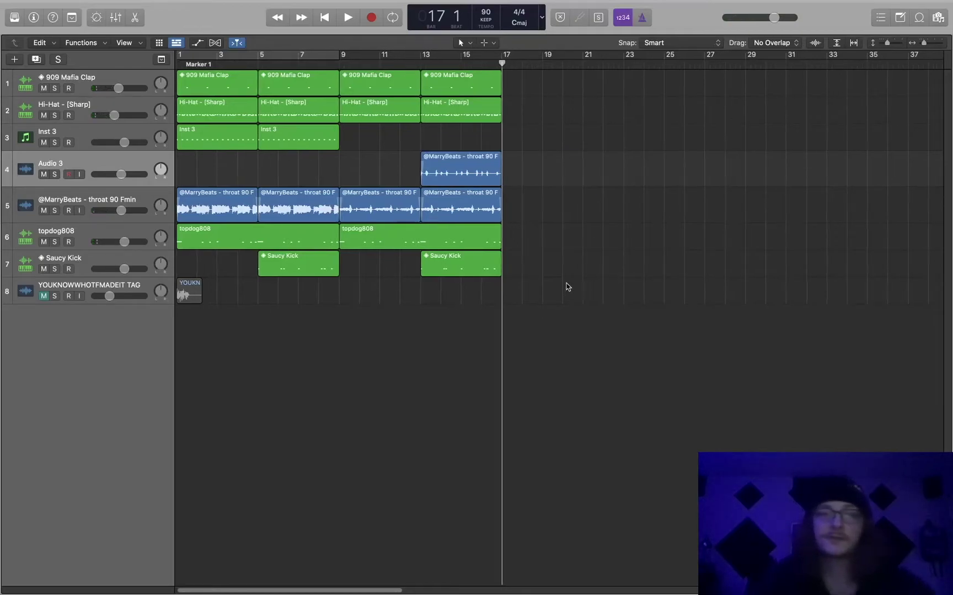
key(c)
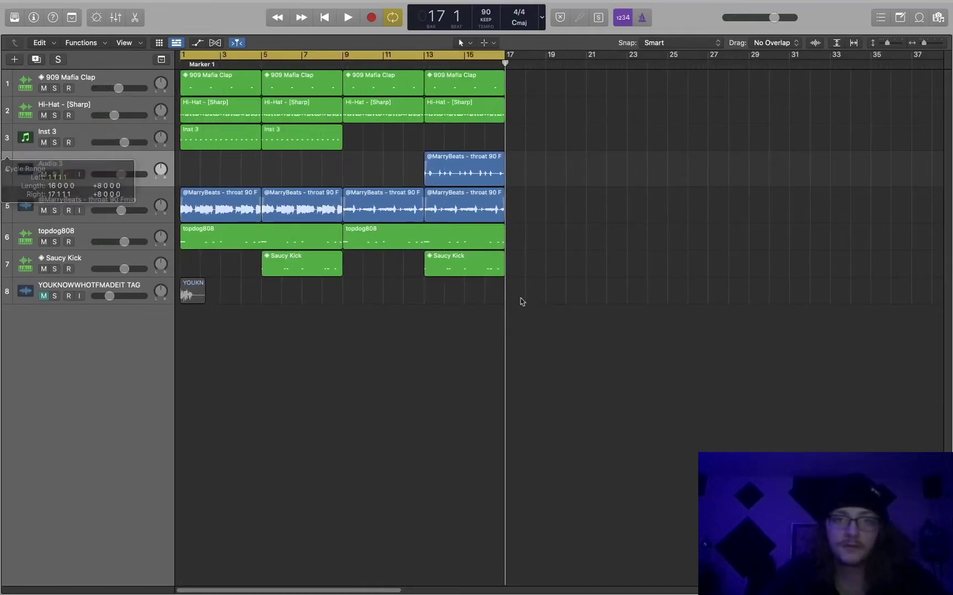
key(space)
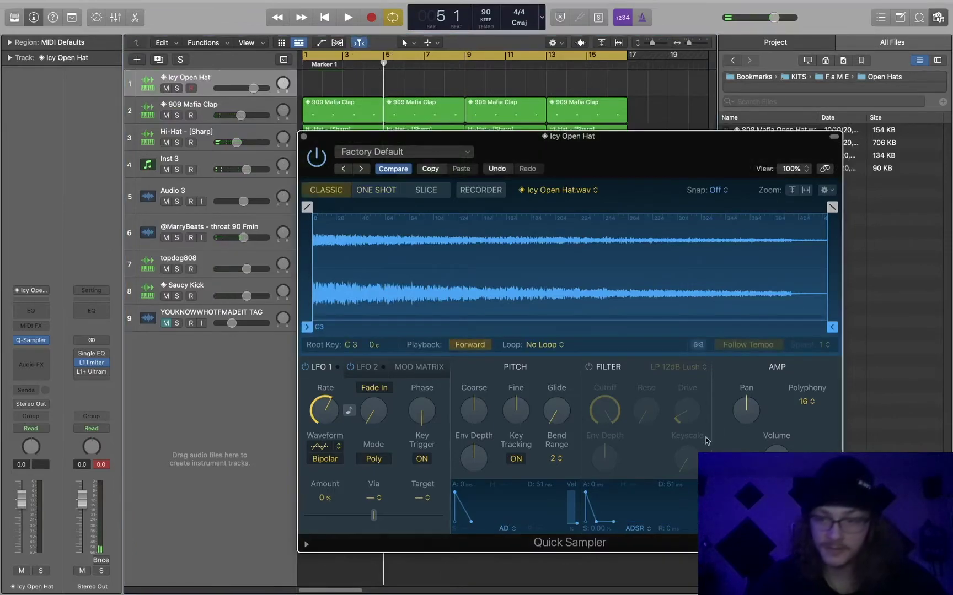
- Record an open-hat pattern on the Icy Open Hat track up to bar 9 with cycling off, lowering its volume to -6.0 dB
click(302, 137)
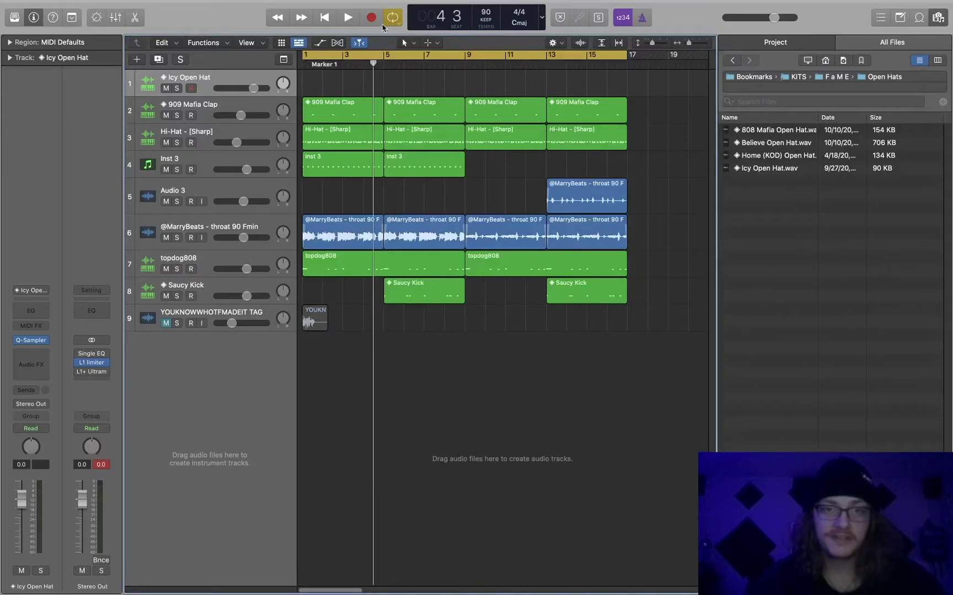
key(c)
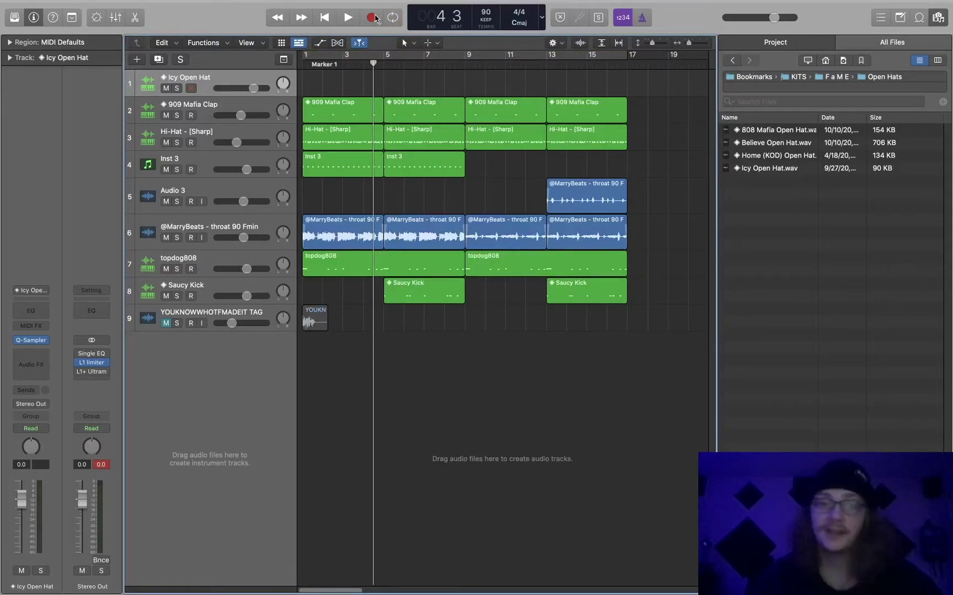
click(373, 17)
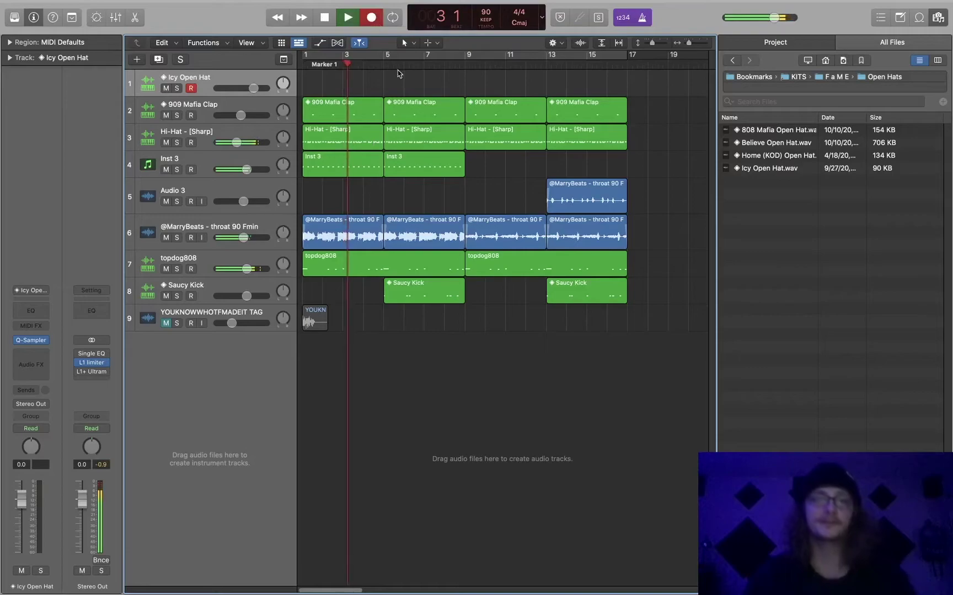
drag(253, 88, 240, 88)
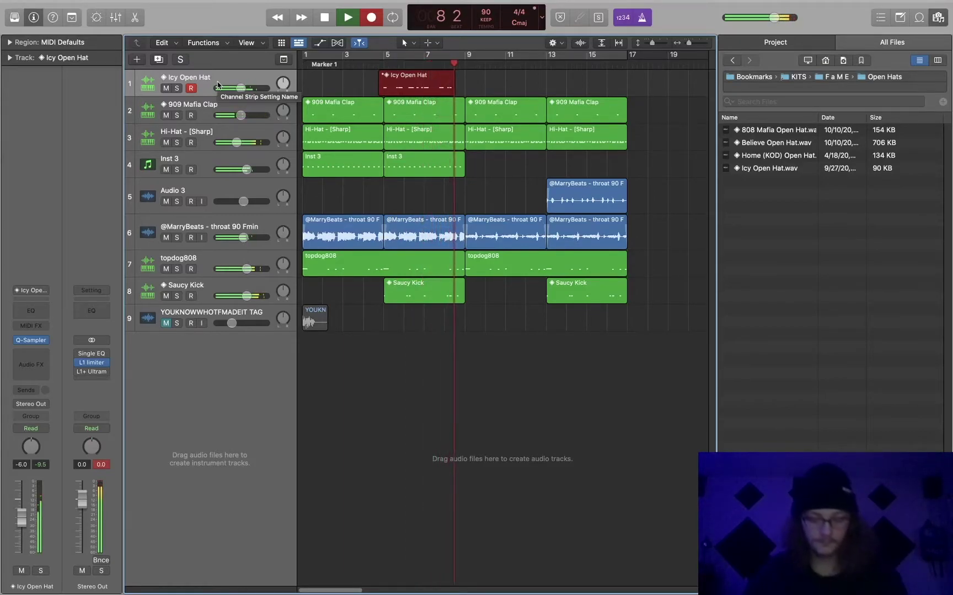
key(space)
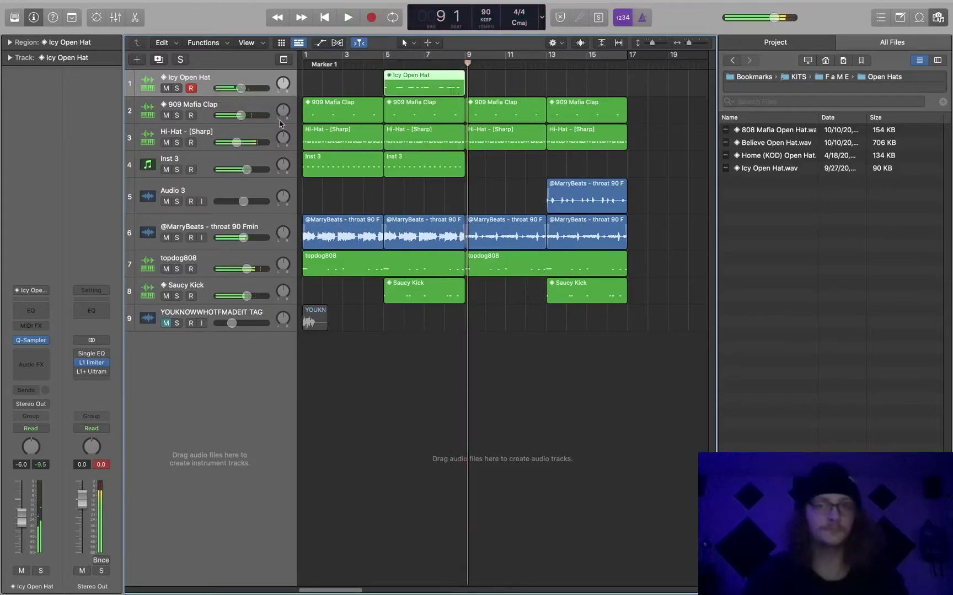
- Open the Icy Open Hat region spanning bars 5 to 9 in the Piano Roll and play from bar 5
click(380, 67)
drag(540, 78, 455, 70)
double_click(451, 83)
key(space)
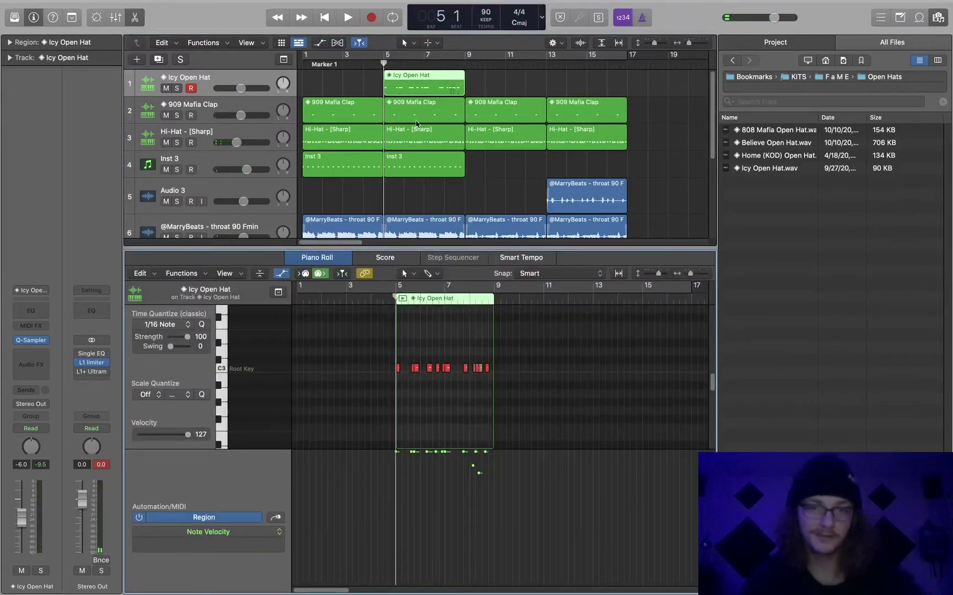
- Shorten the Icy Open Hat region to bars 5 to 7, repeat it once up to bar 9 and join the two regions
key(super+Right)
drag(556, 90, 464, 90)
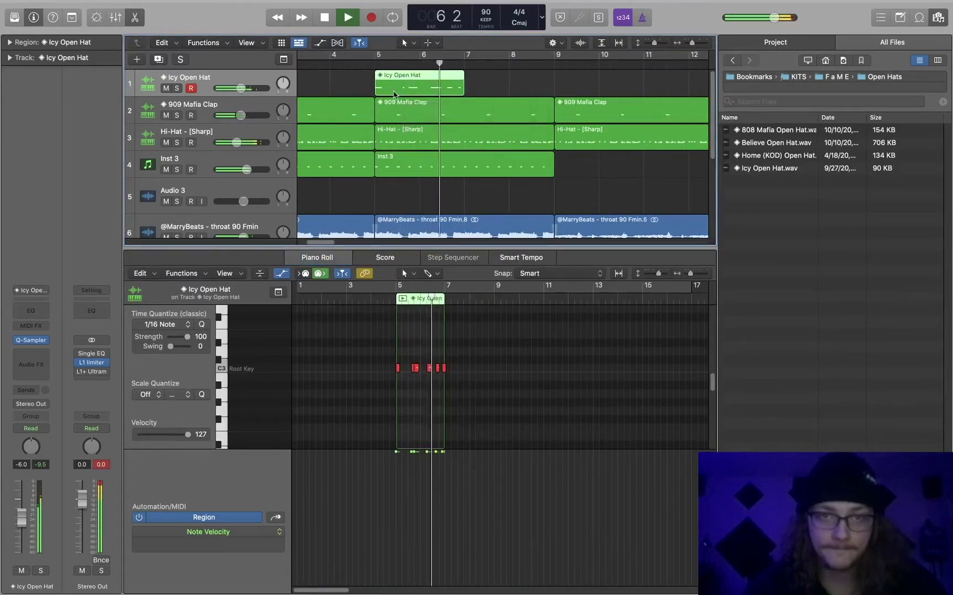
key(super+r)
key(super+j)
key(super+Left)
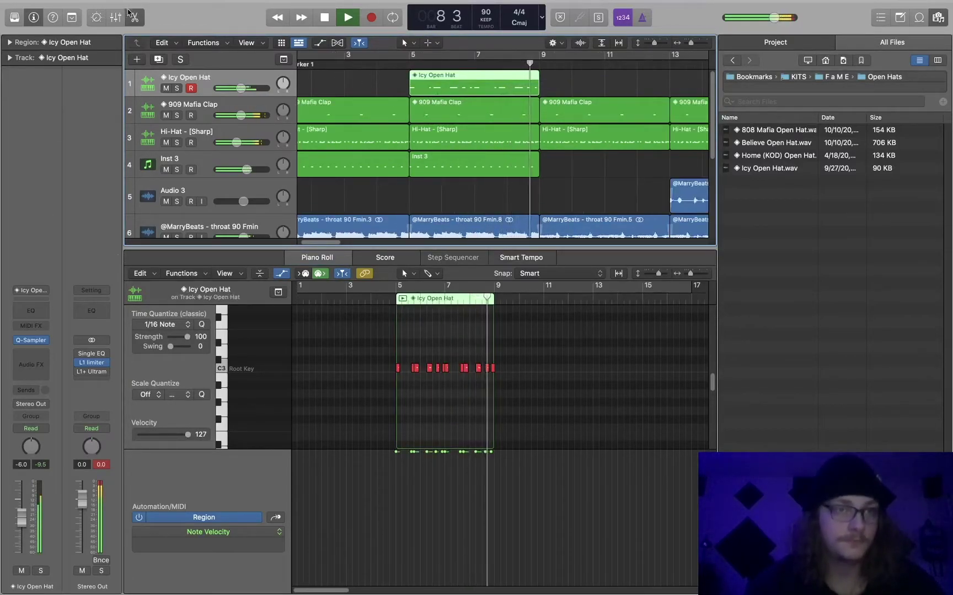
- Insert Fresh Air on Icy Open Hat with Mid Air 28 and High Air 31, and copy the plug-in to the Hi-Hat - [Sharp] channel
click(115, 17)
key(space)
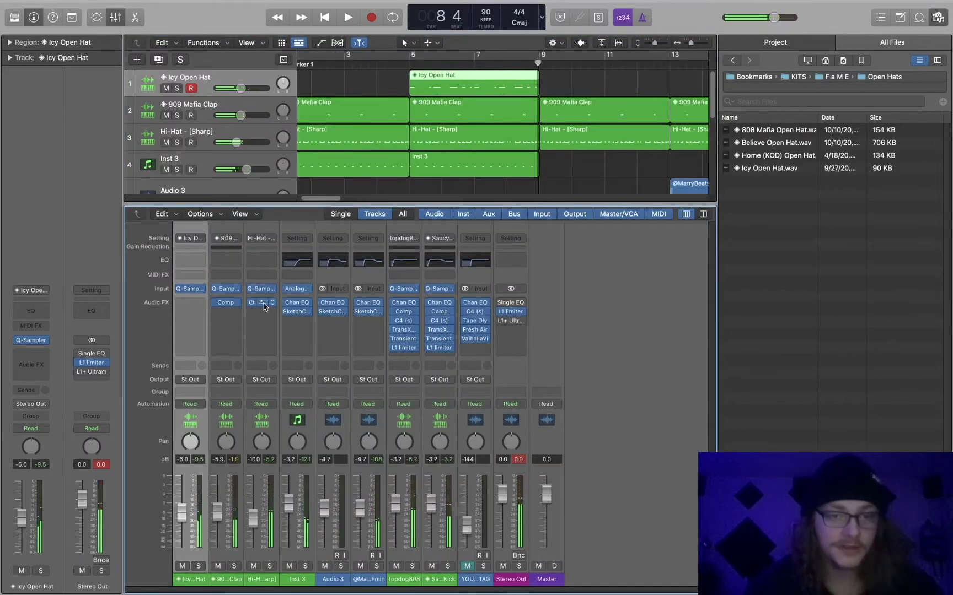
click(194, 304)
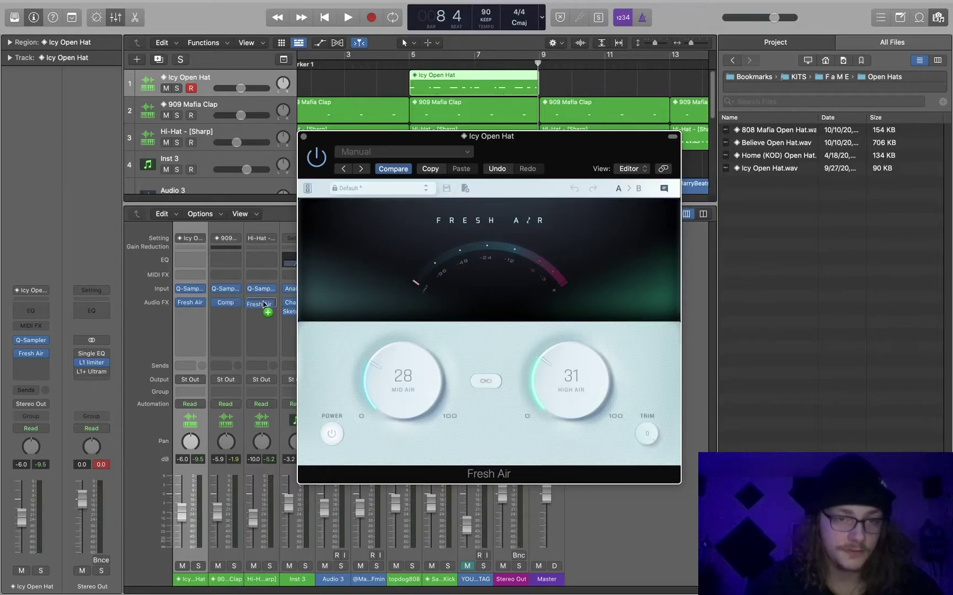
click(196, 303)
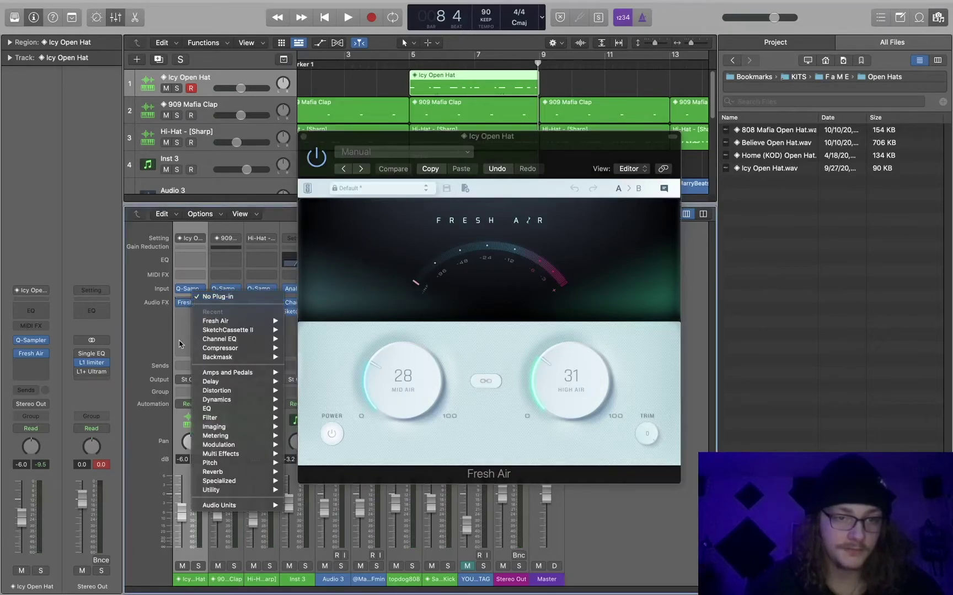
click(180, 344)
click(304, 136)
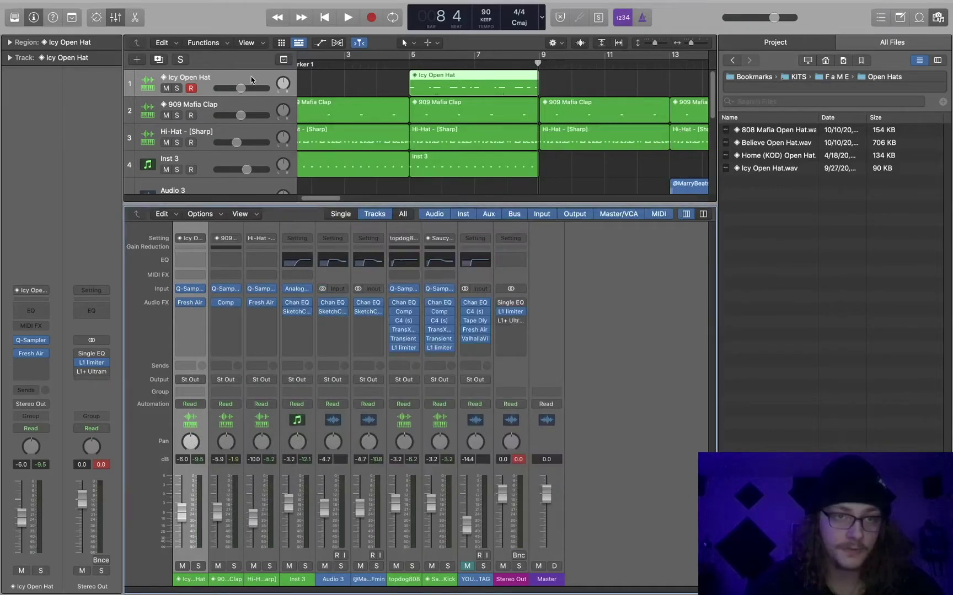
click(187, 304)
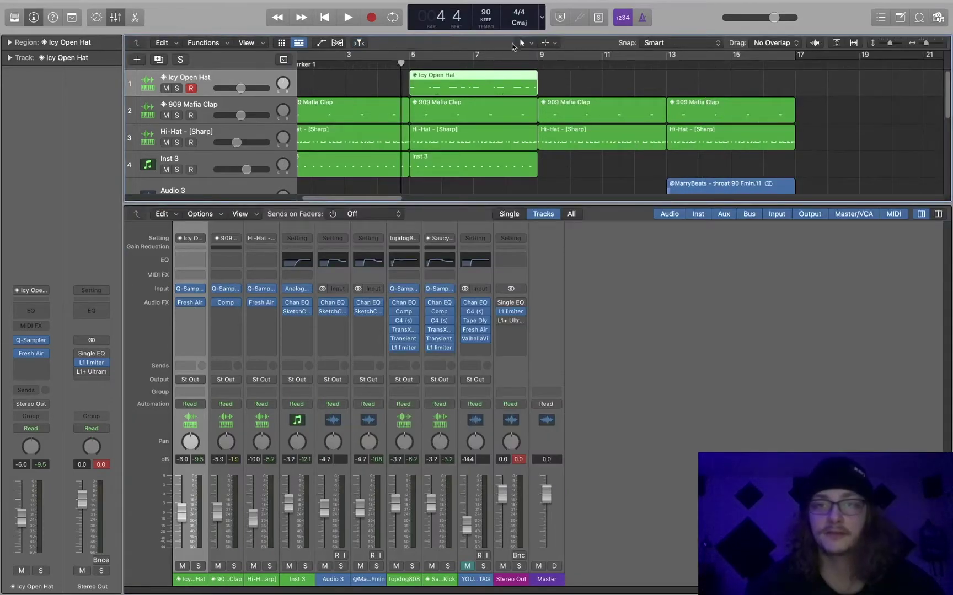
- Turn on cycling for bars 1 to 17, deselect the open-hat region and play the beat
click(515, 54)
click(602, 81)
key(space)
scroll(460, 98, down, 2)
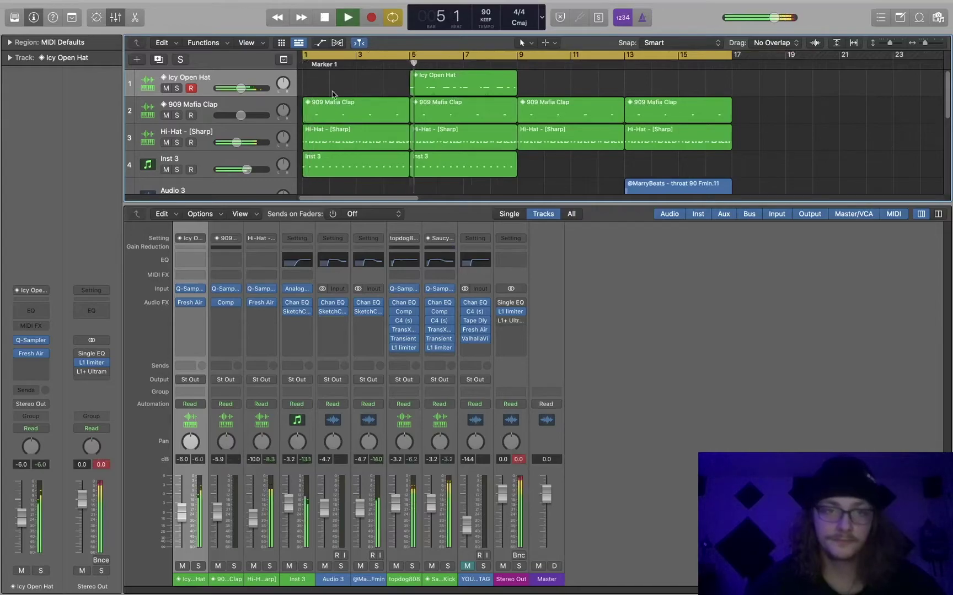
- Lower Icy Open Hat to -10.2 dB, close the mixer, and copy its bar 5 region to bar 13
drag(241, 88, 235, 88)
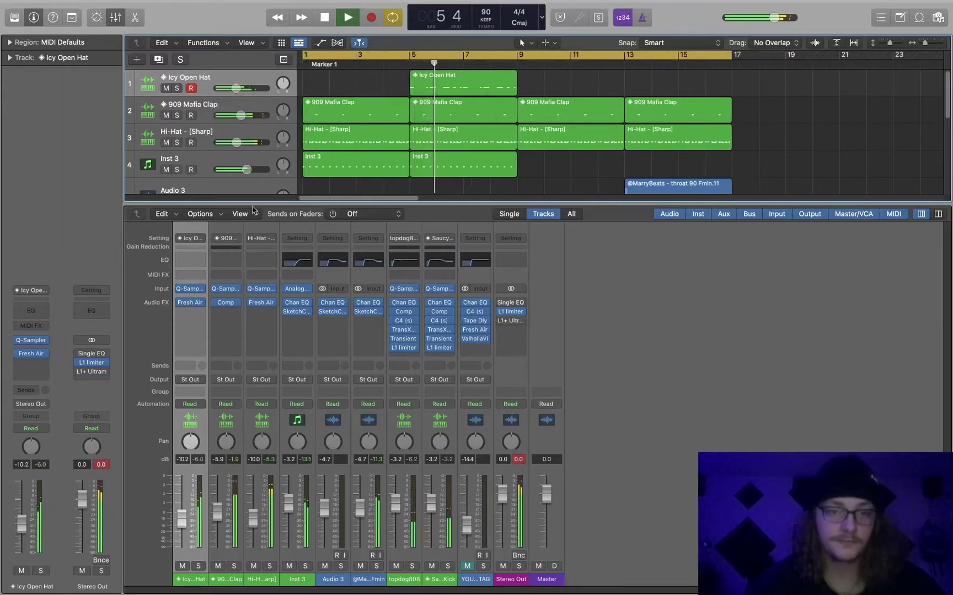
click(33, 17)
key(space)
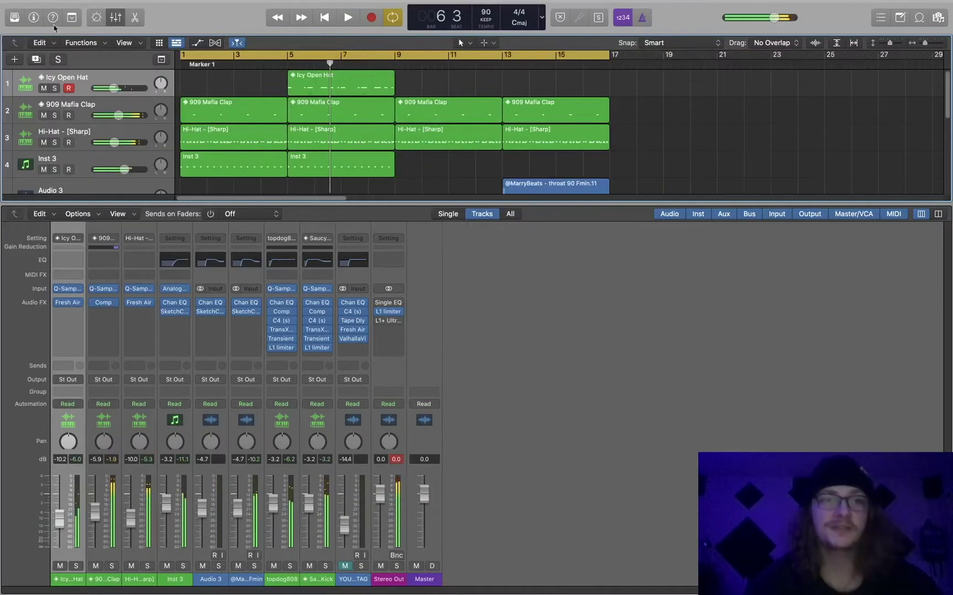
click(115, 17)
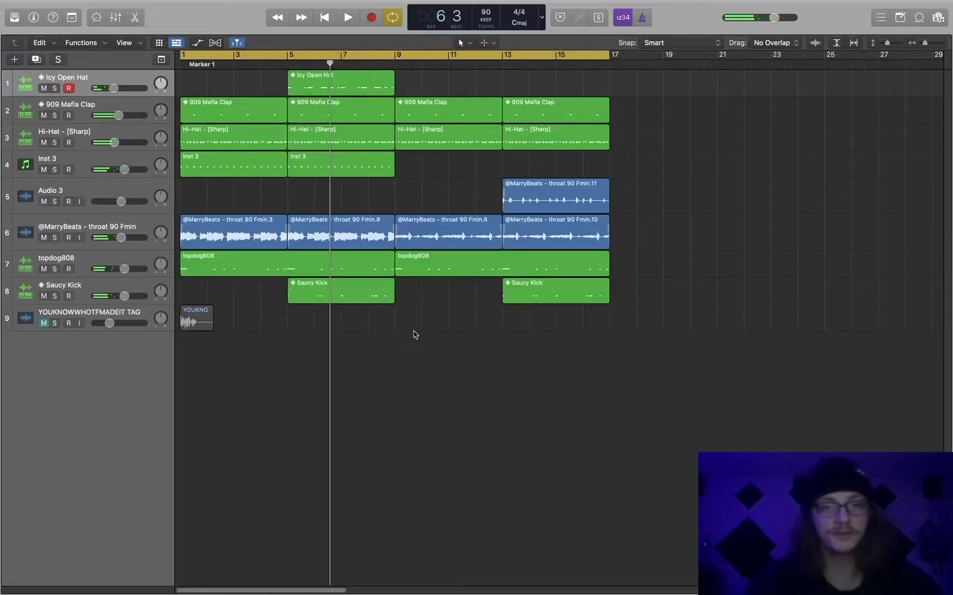
drag(325, 90, 538, 80)
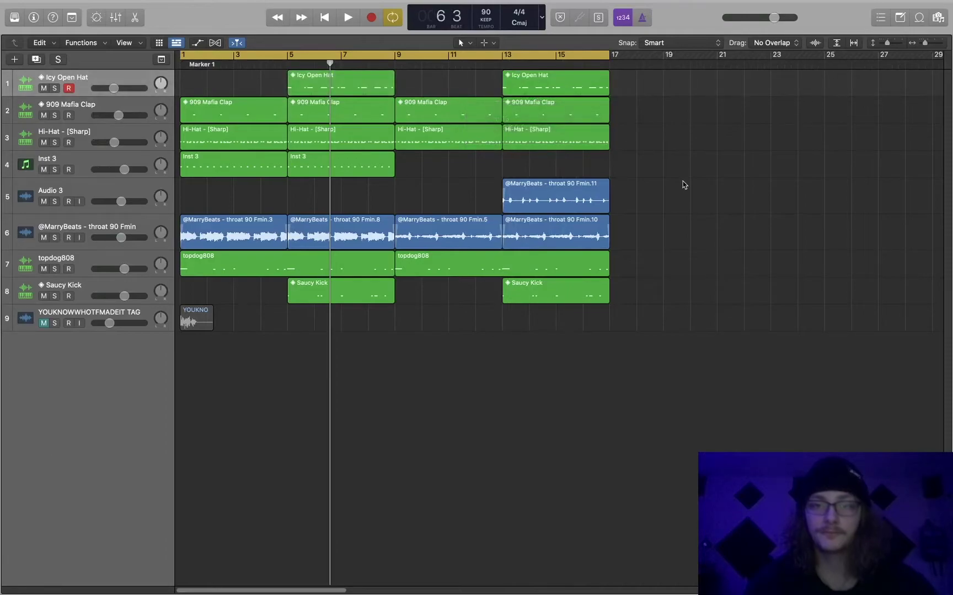
- Play the beat up to bar 17 and pan Audio 3 slightly to the right
key(space)
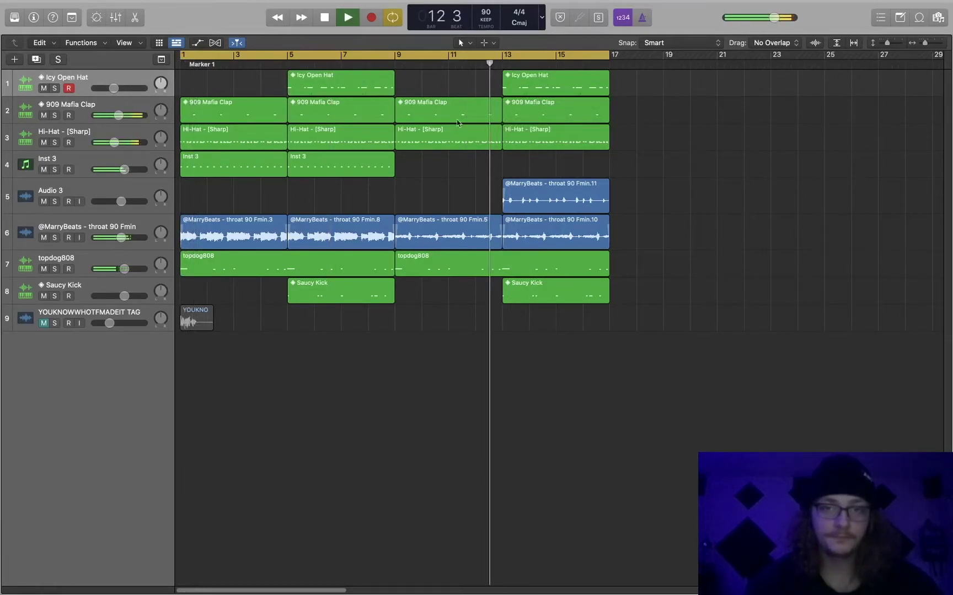
mouse_move(120, 201)
mouse_down()
mouse_move(161, 193)
mouse_move(129, 203)
mouse_up()
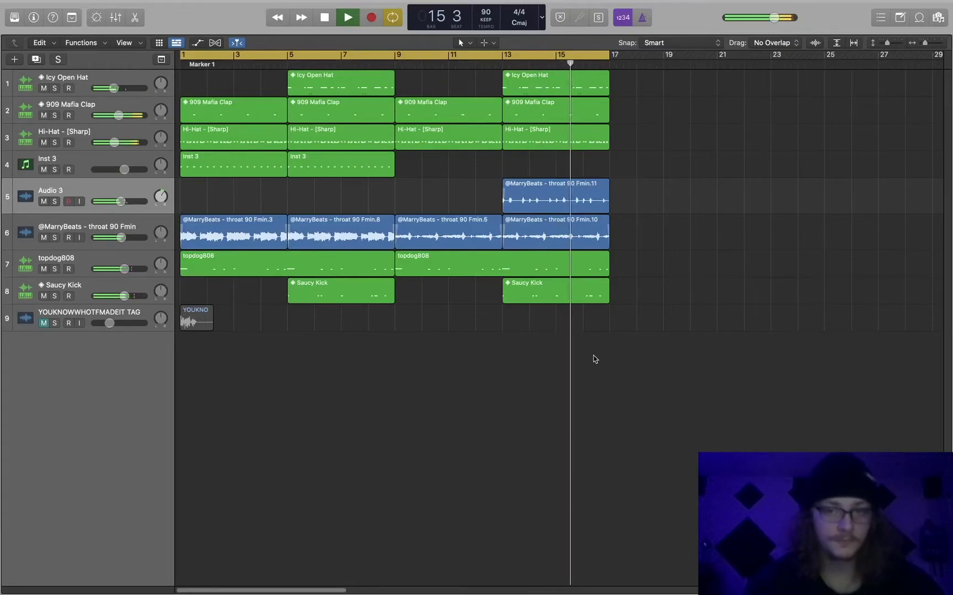
key(super+Left)
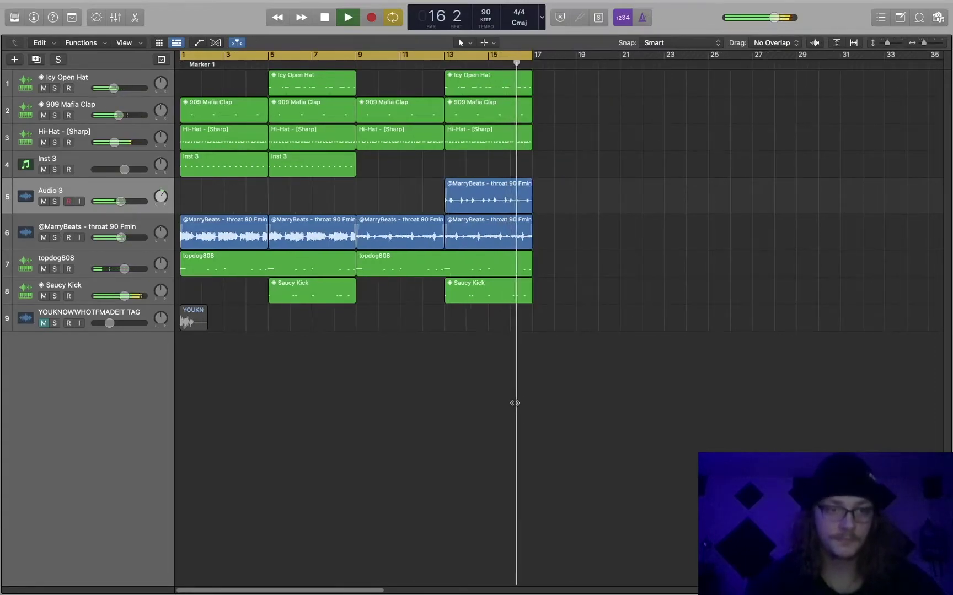
key(space)
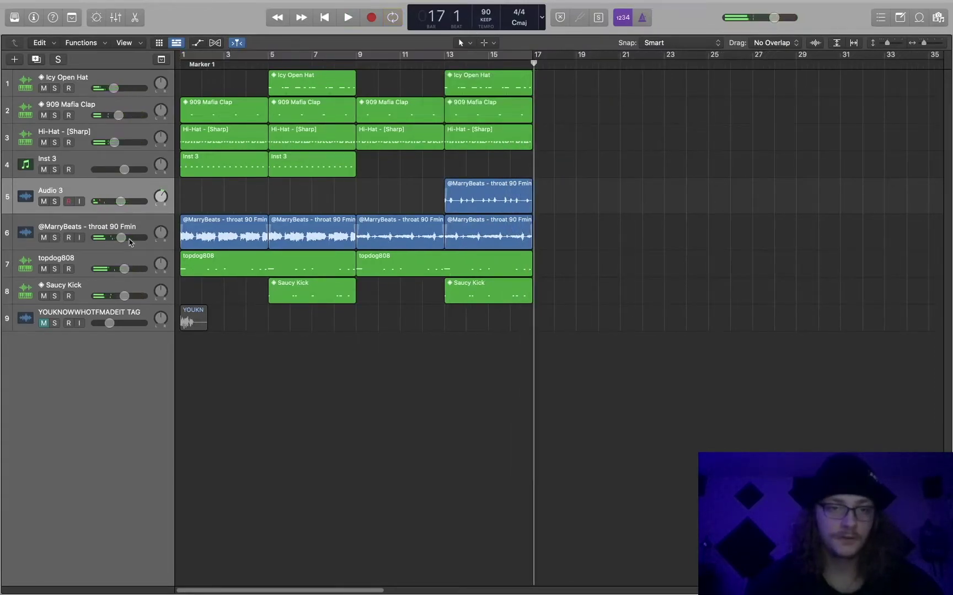
- Add an audio track below the throat sample track and copy the first throat region onto it at bar 17, with the cycle extended to bar 21
click(116, 232)
key(alt+super+a)
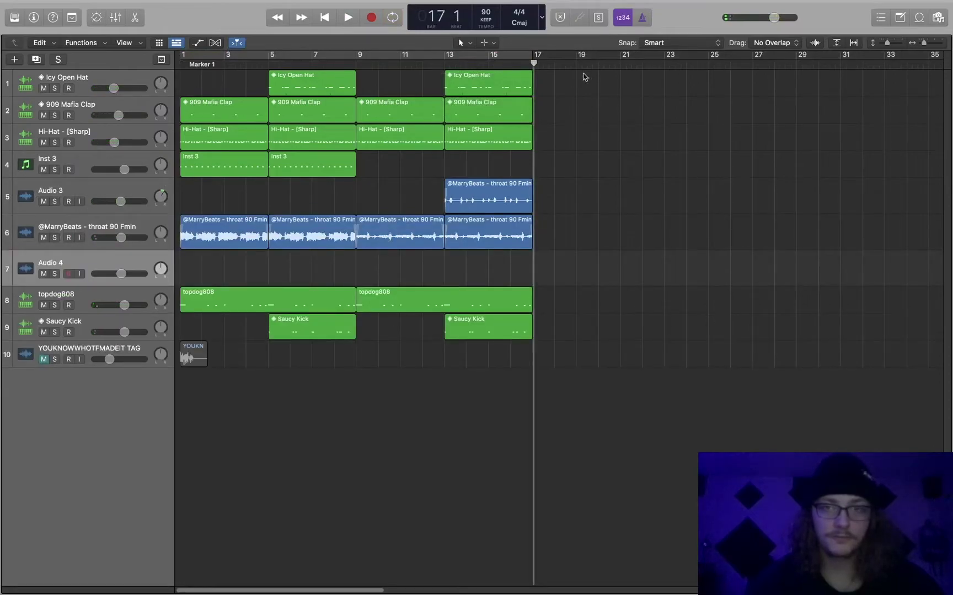
click(518, 56)
drag(342, 385, 50, 427)
drag(358, 395, 639, 353)
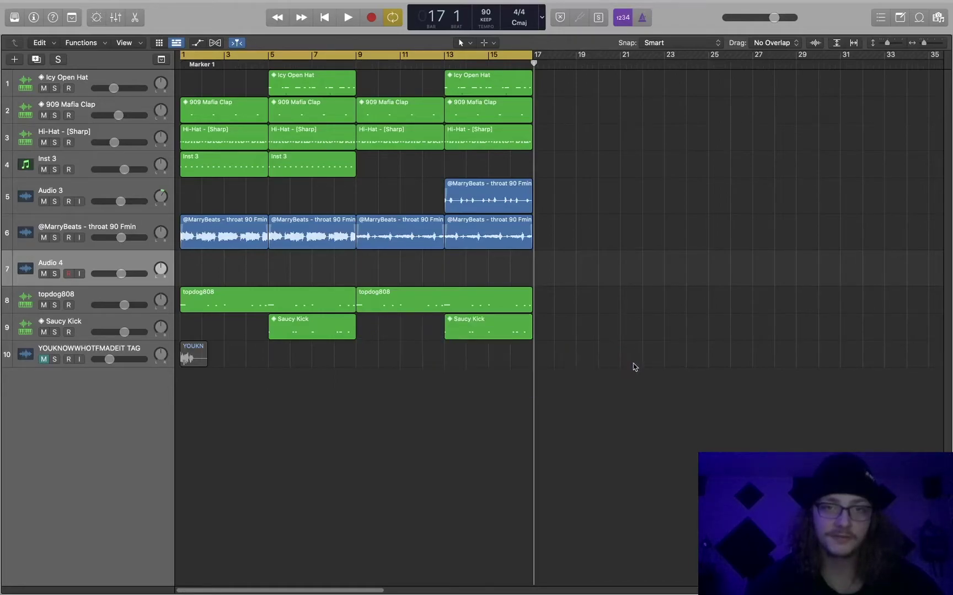
click(532, 64)
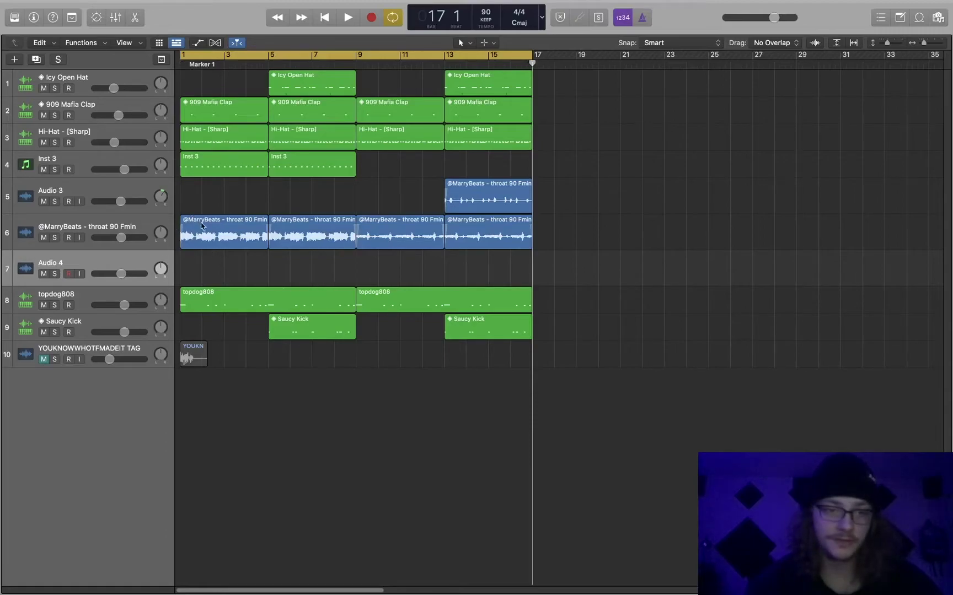
drag(201, 243, 559, 251)
shift+click(621, 55)
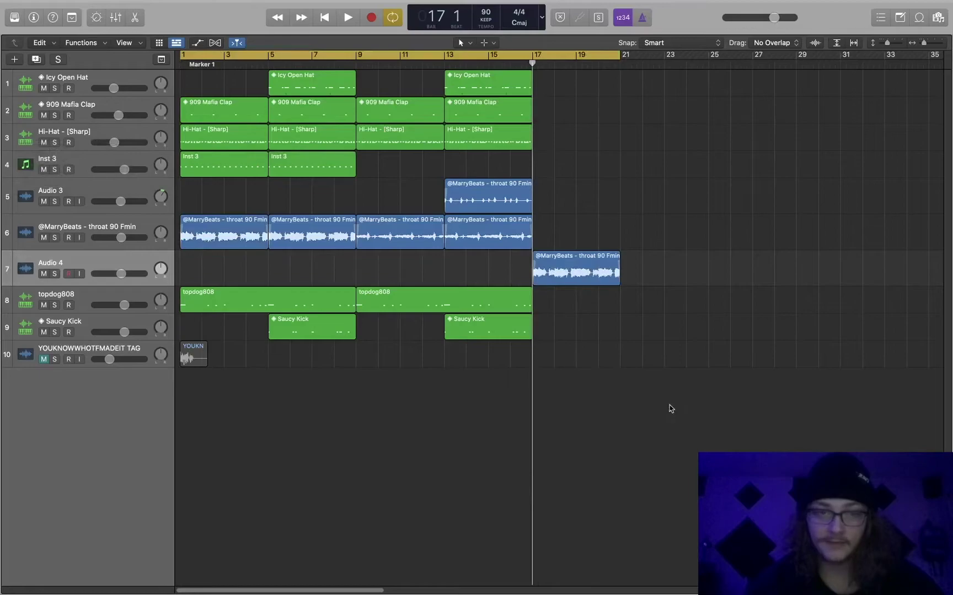
- Move the whole arrangement four bars later and copy the Audio 4 throat region to bar 1
drag(670, 406, 163, 90)
drag(246, 117, 331, 121)
drag(696, 273, 255, 272)
- Lower the low-cut frequency in Audio 4's Channel EQ to the bottom of its range and play the intro
click(33, 18)
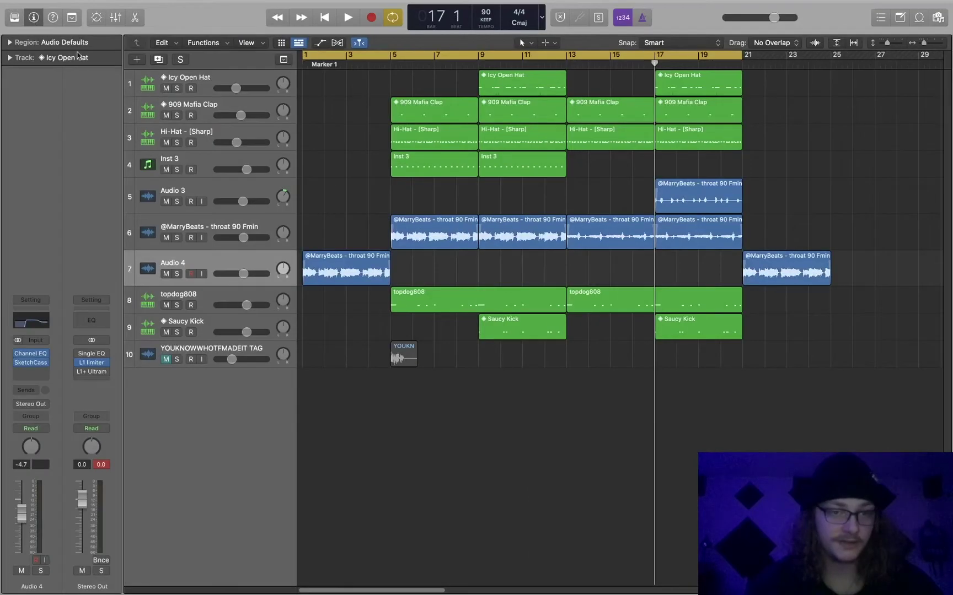
click(31, 325)
drag(472, 270, 318, 275)
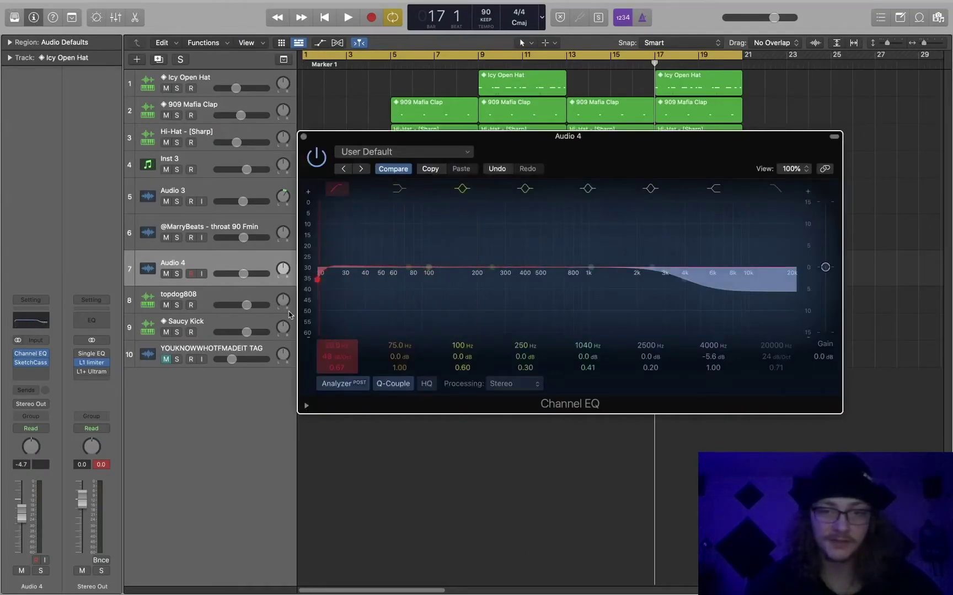
key(space)
click(303, 136)
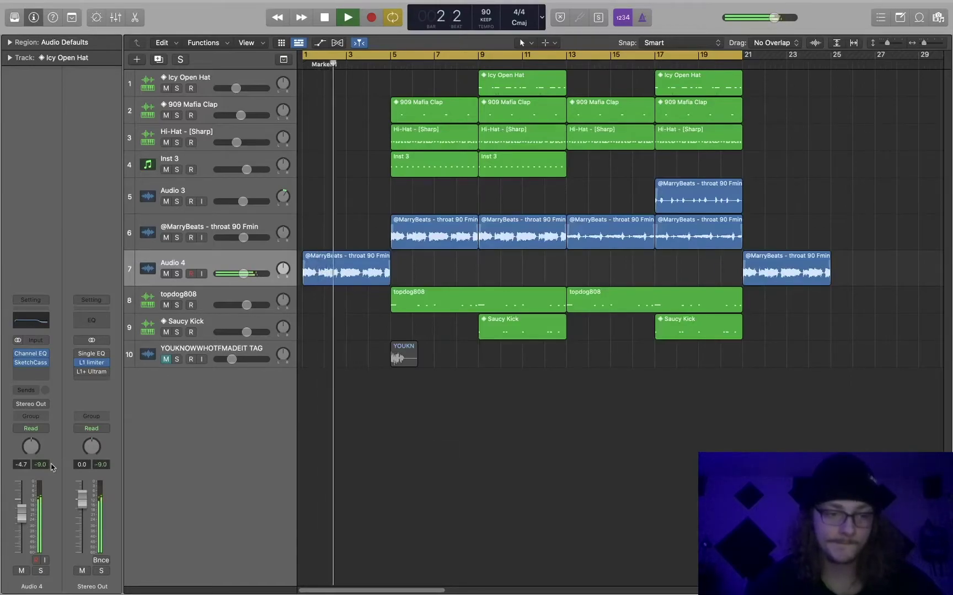
- Move the producer tag region to bar 4, unmute its track and raise the track's volume
drag(403, 356, 380, 355)
key(space)
alt+click(231, 360)
- Add a one-bar 909 Mafia Clap region at bar 4, turn cycling off and play the arrangement
drag(448, 108, 369, 120)
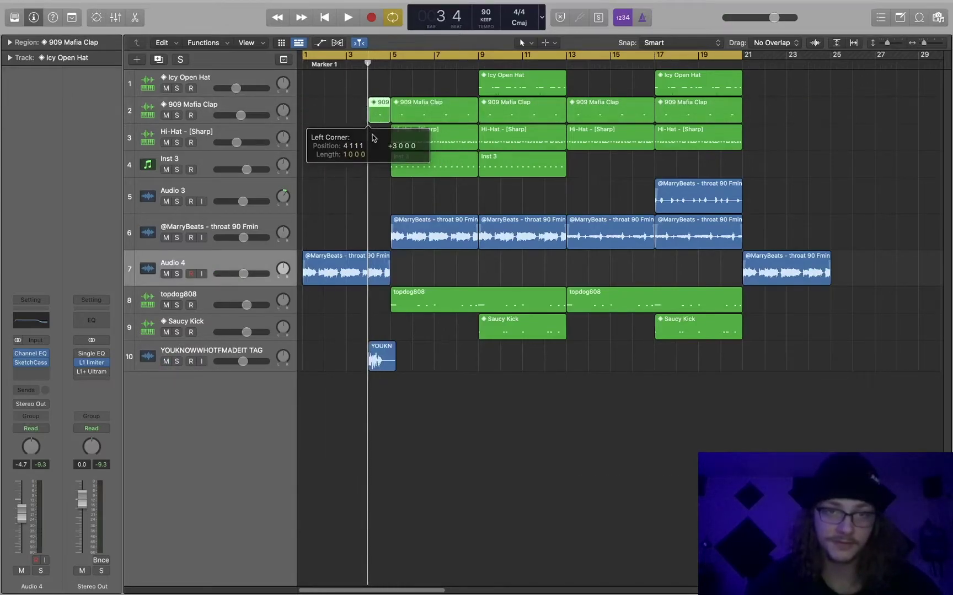
key(c)
key(space)
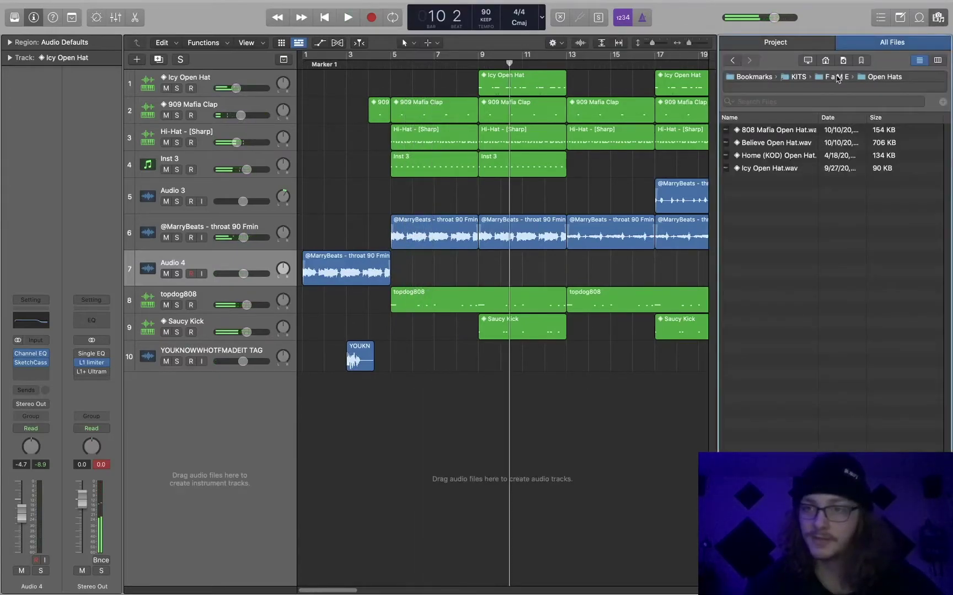
- Record a pattern with F1LTHY Perc.wav from working on dying drumkit 2.0 and rearrange it to span bars 9 to 13
click(837, 79)
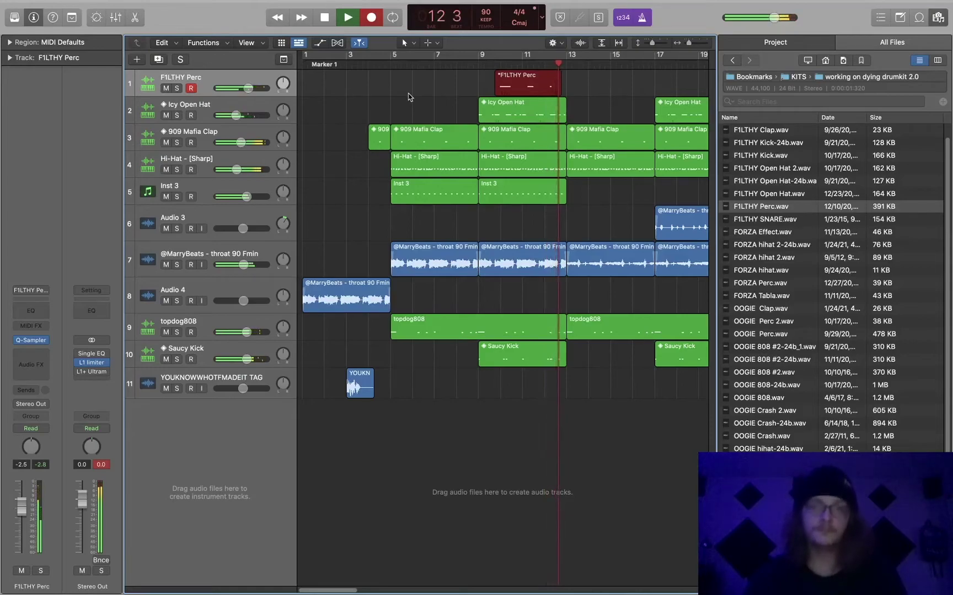
key(space)
click(522, 64)
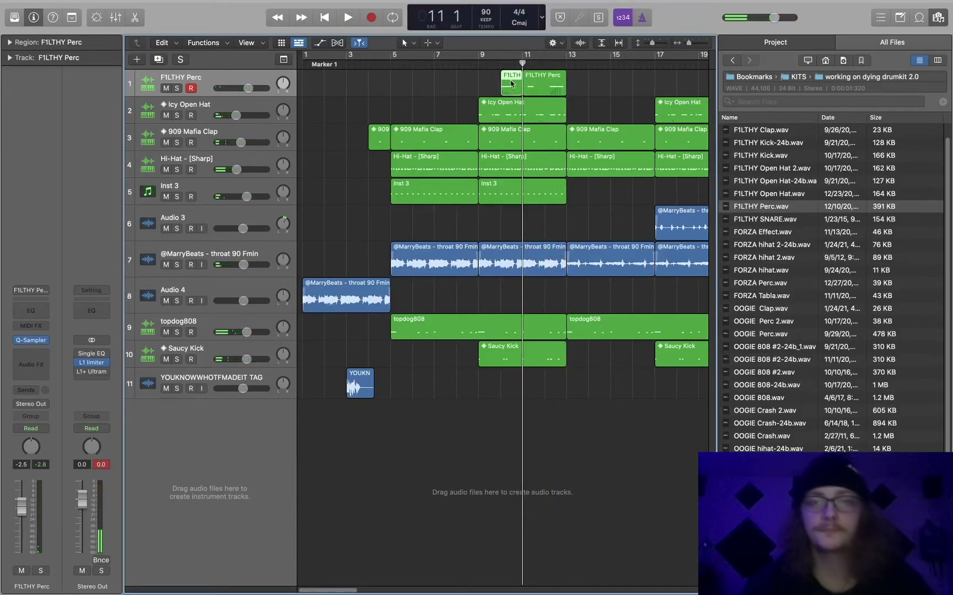
click(526, 85)
drag(526, 86, 488, 87)
- Open the F1LTHY Perc region in the Piano Roll and nudge its first note slightly
click(463, 92)
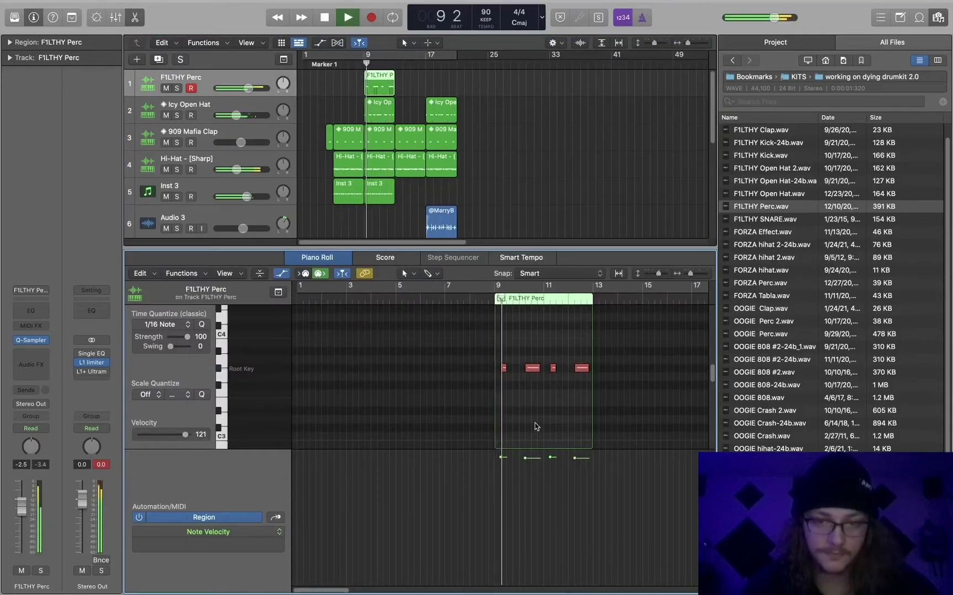
scroll(534, 426, up, 3)
drag(493, 368, 496, 368)
click(541, 388)
scroll(541, 388, down, 3)
- Copy the F1LTHY Perc region to bar 17, lower the track's volume slightly and turn cycling back on
click(399, 90)
drag(389, 89, 441, 94)
drag(247, 88, 240, 88)
key(c)
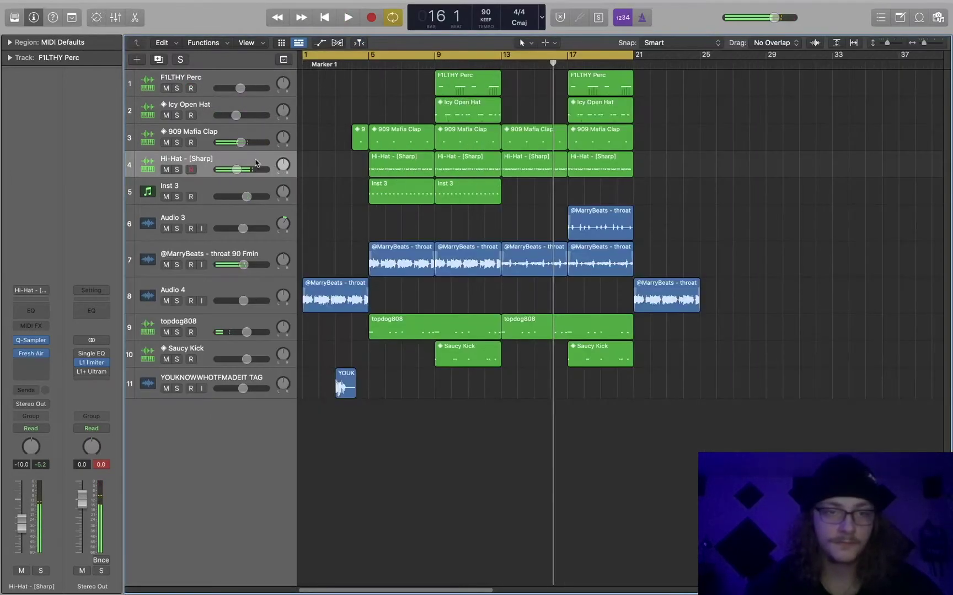
- Duplicate the Hi-Hat - [Sharp] track and move the bar 13 hi-hat region onto the duplicate
click(267, 170)
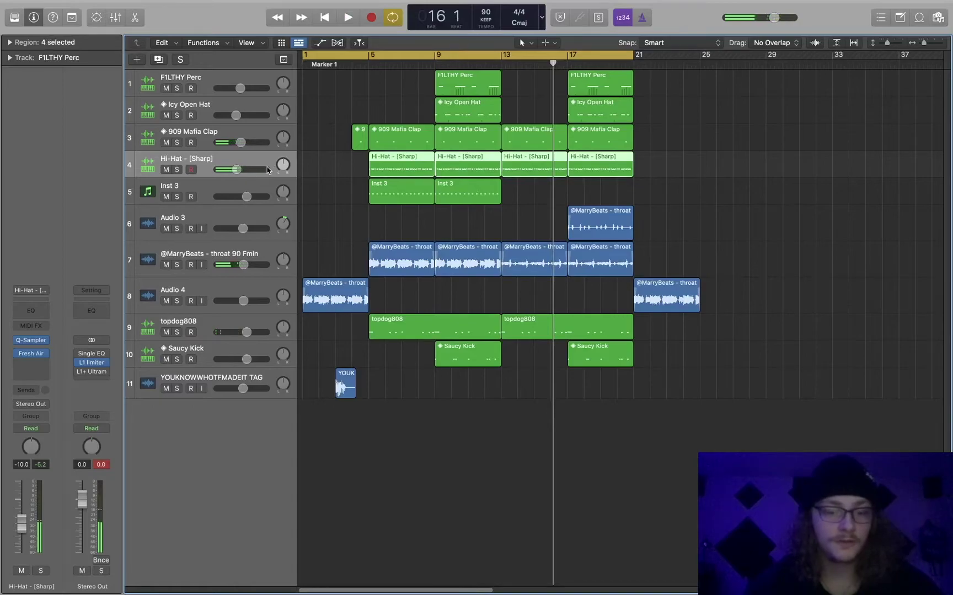
key(super+d)
drag(530, 171, 530, 199)
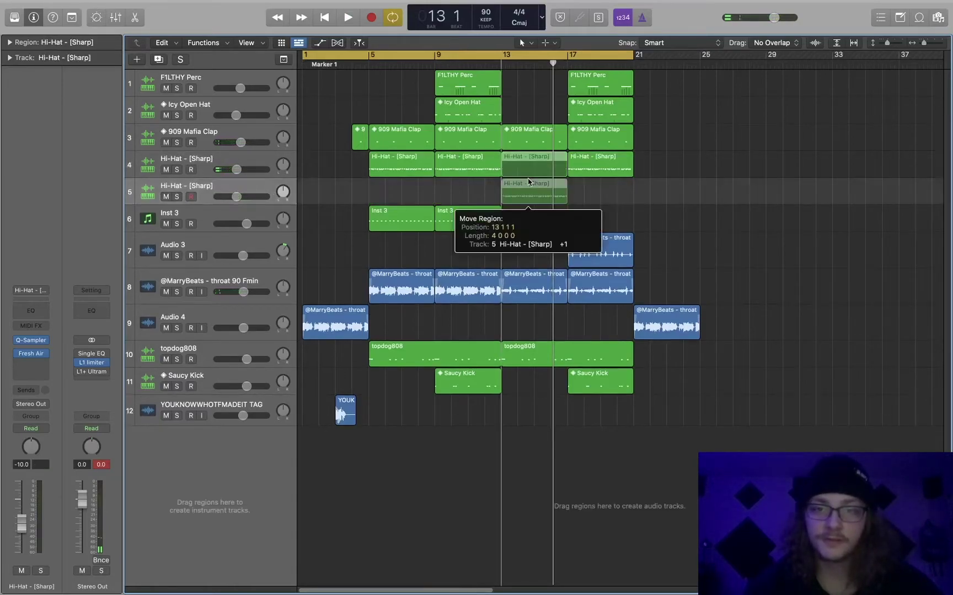
click(32, 364)
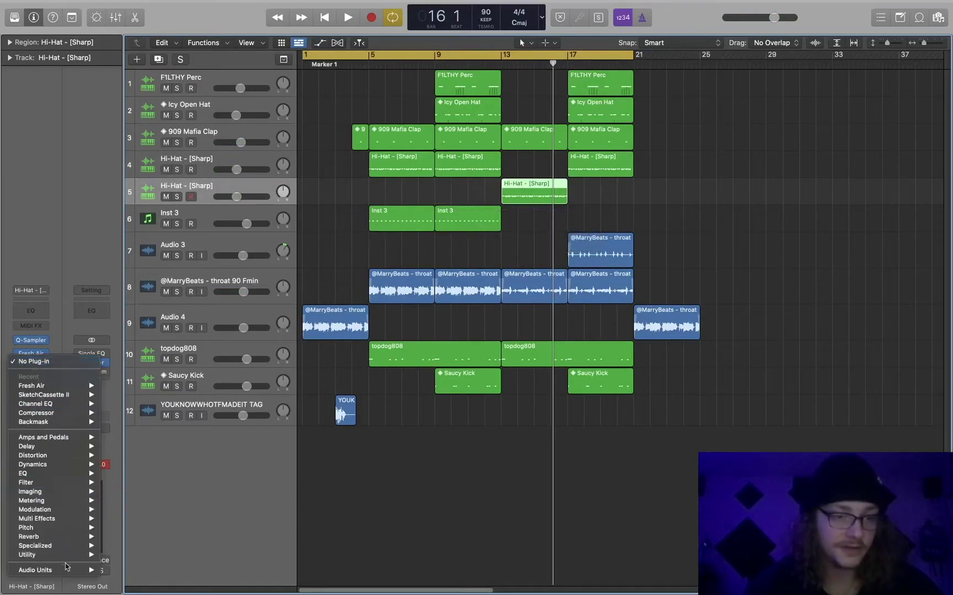
mouse_move(67, 570)
mouse_move(139, 569)
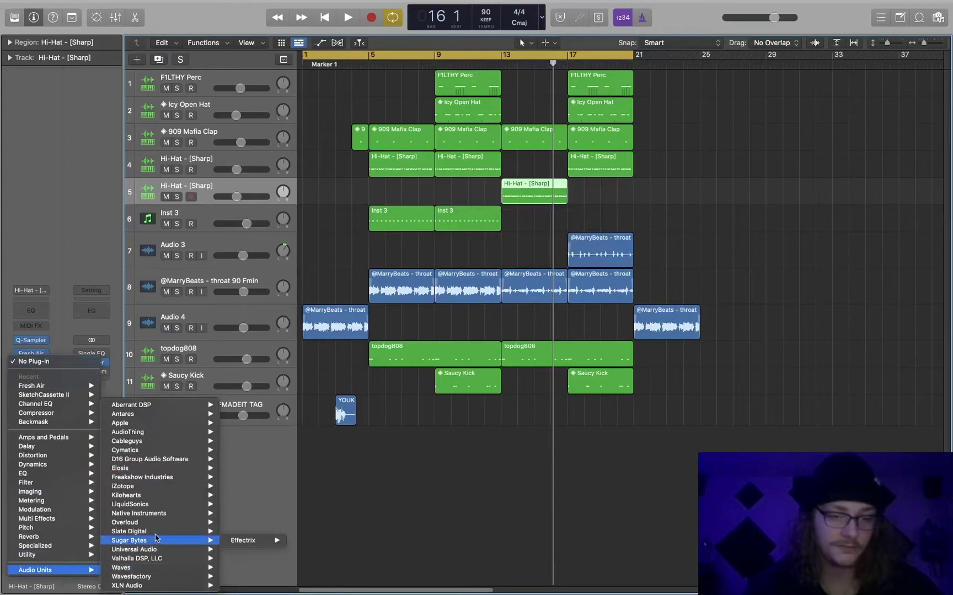
mouse_move(155, 532)
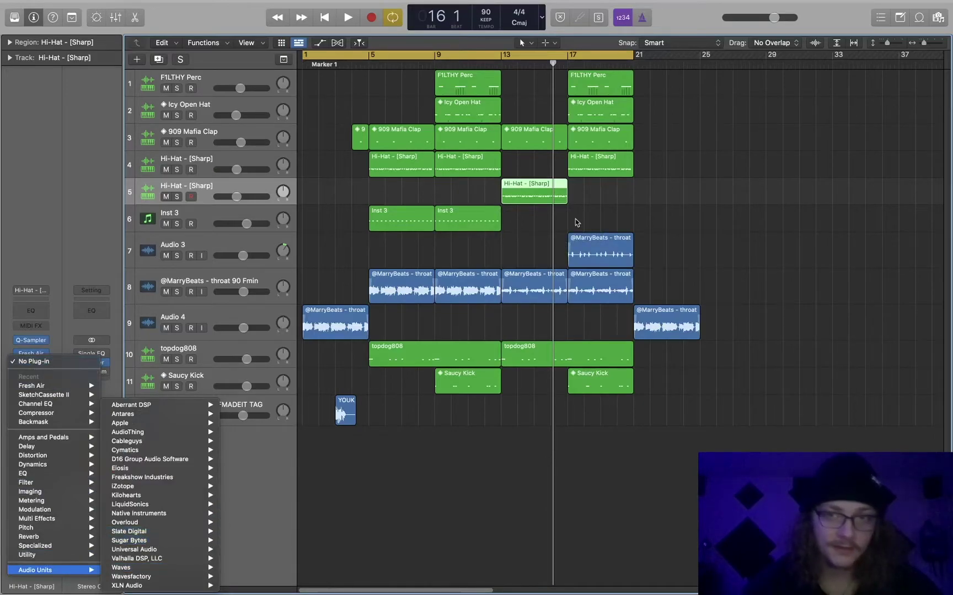
- Turn cycling off and play the arrangement from bar 13
click(502, 64)
click(502, 63)
click(503, 54)
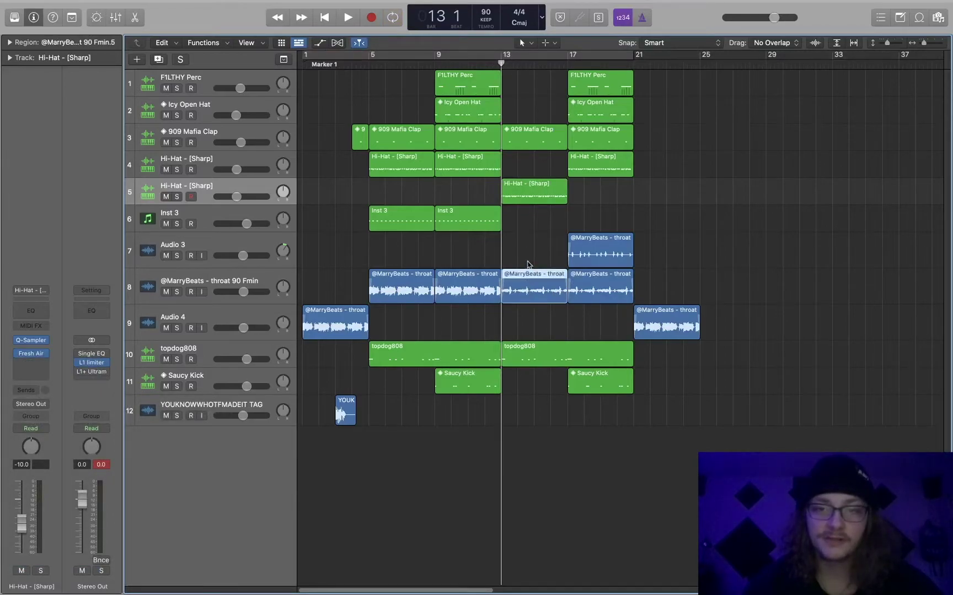
key(space)
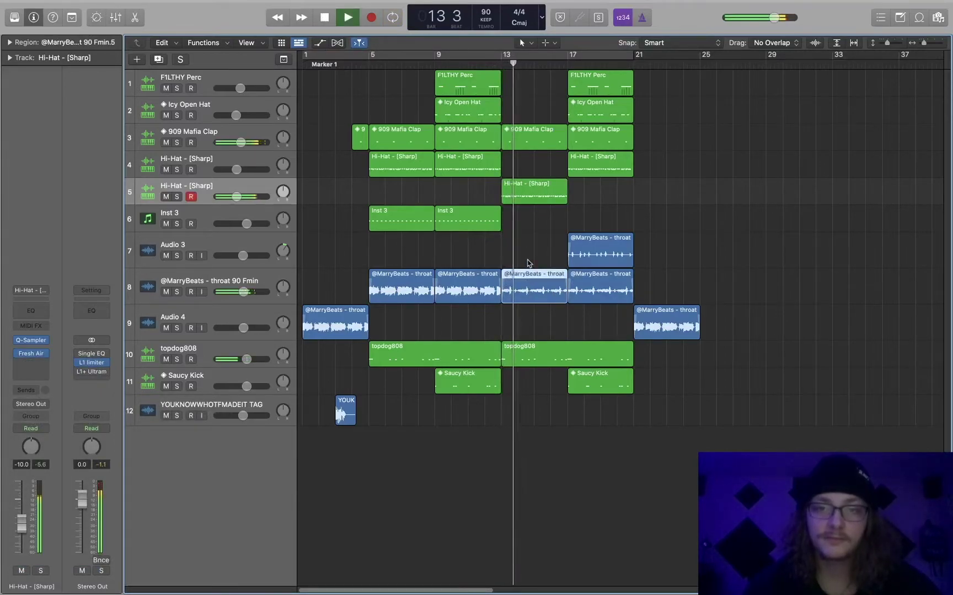
key(space)
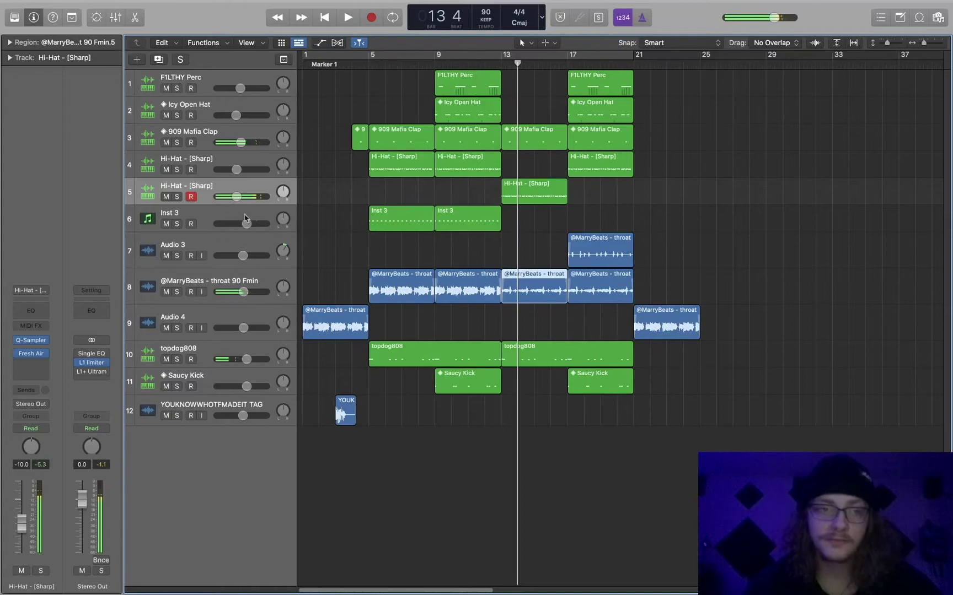
- Insert the stereo Sugar Bytes Effectrix plug-in on the duplicated Hi-Hat - [Sharp] track and return the playhead to bar 13
click(25, 368)
mouse_move(82, 568)
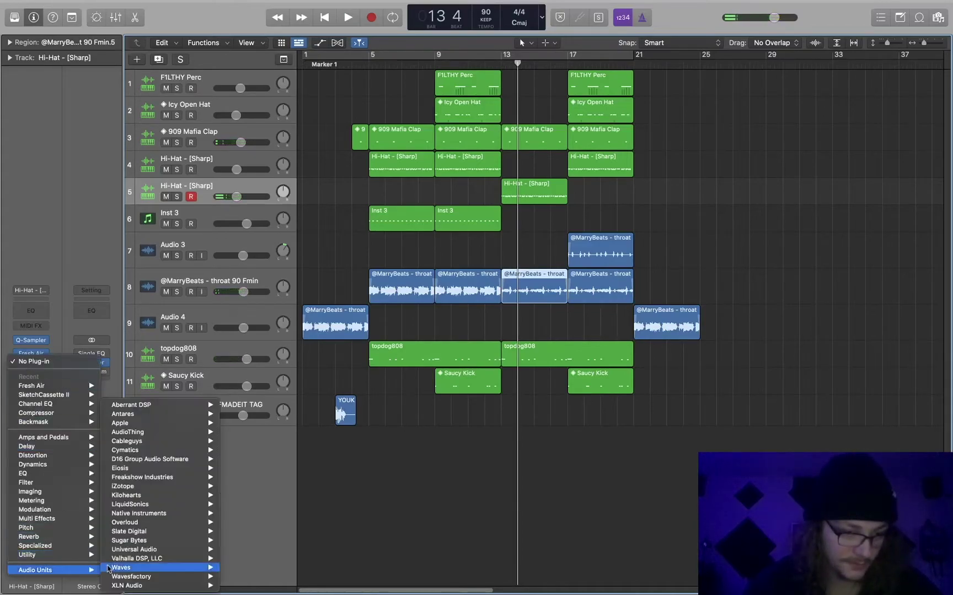
mouse_move(142, 543)
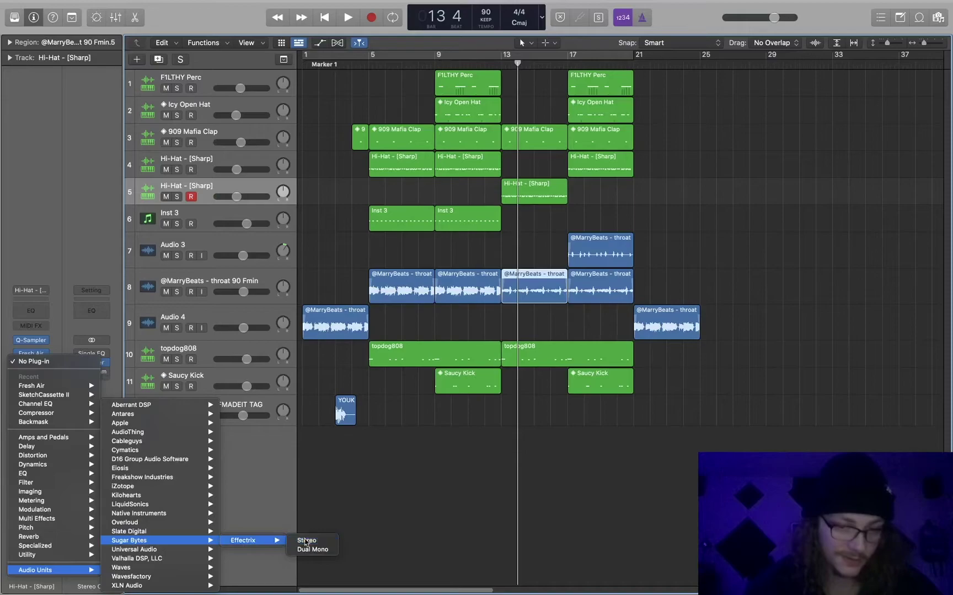
click(305, 542)
click(498, 64)
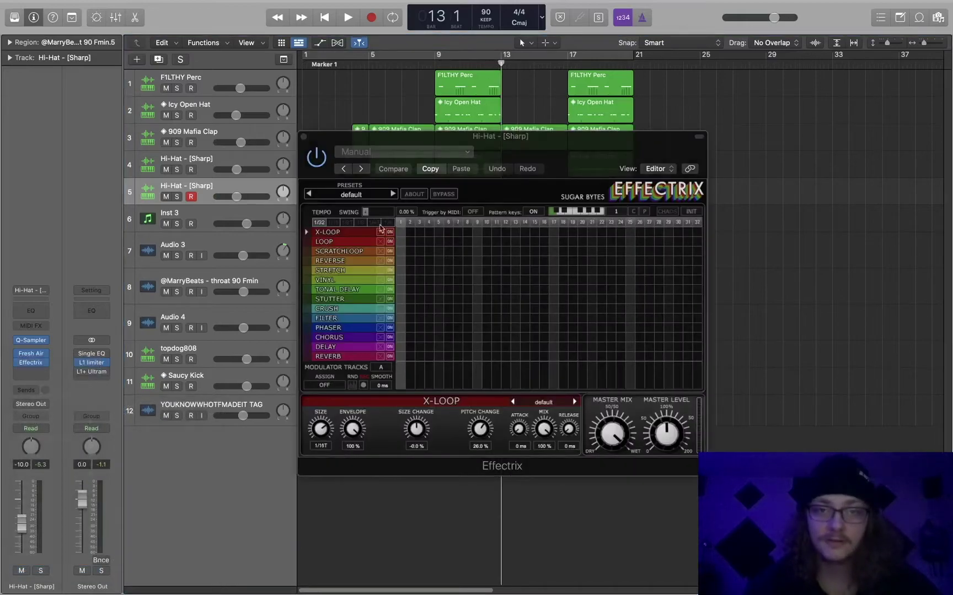
- Choose the Getting Patient preset in Effectrix and audition it with bars 13 to 17 cycling
click(394, 194)
click(394, 194)
click(394, 194)
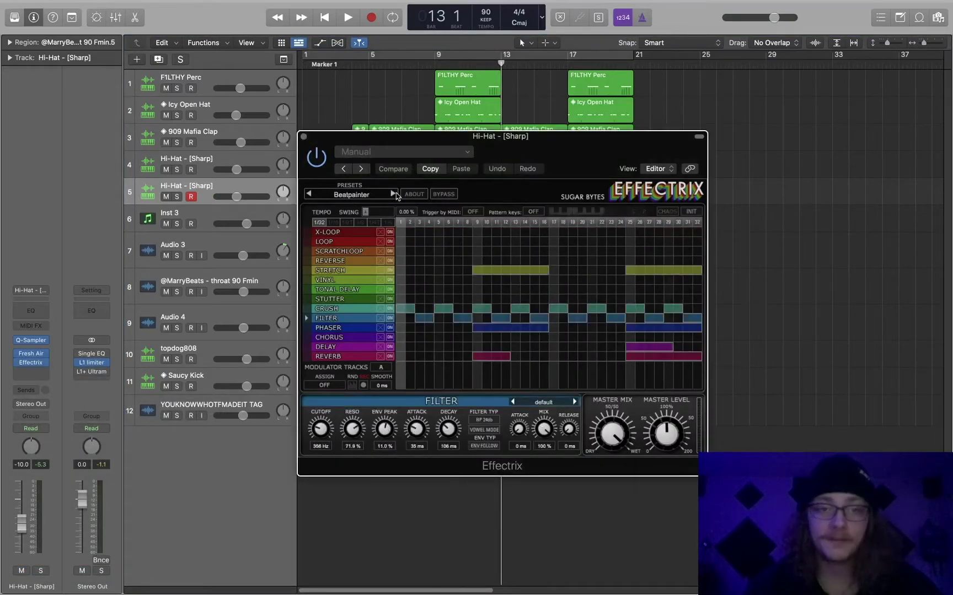
click(394, 194)
click(394, 194)
click(394, 194)
click(394, 194)
click(394, 194)
click(394, 194)
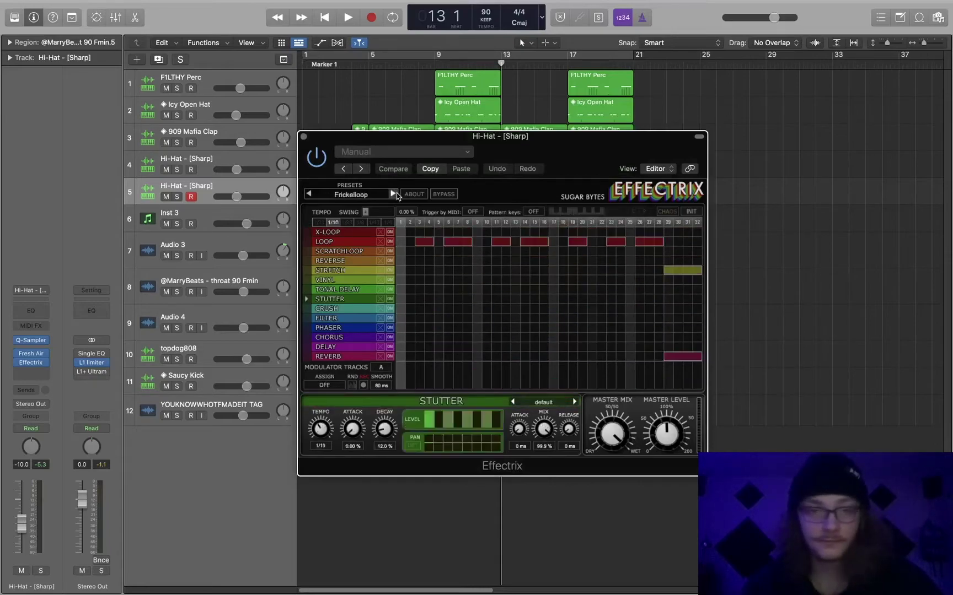
click(394, 194)
drag(509, 62, 568, 62)
key(space)
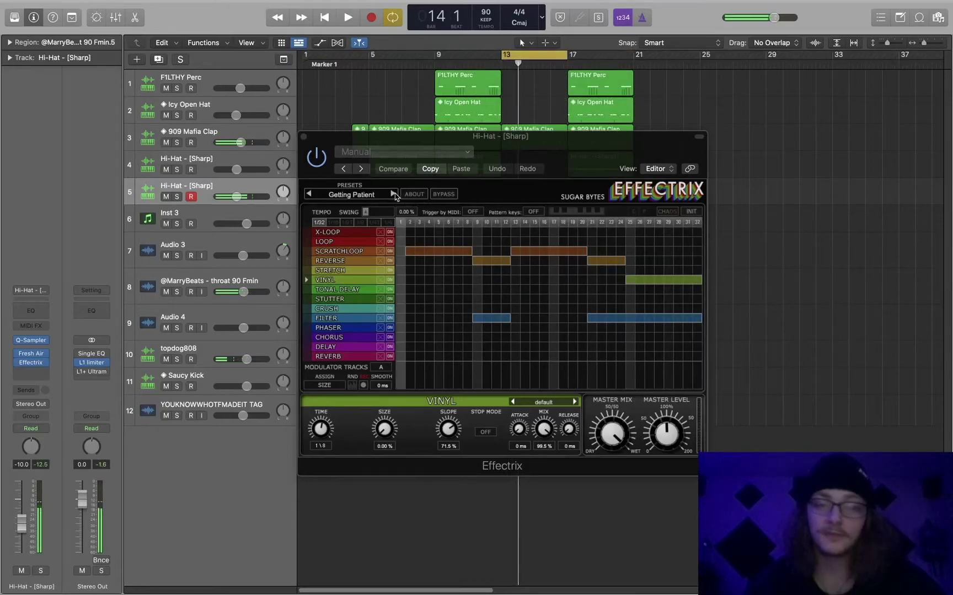
- Switch Effectrix to the Leipziger All in One preset, audition it over the cycled bars and close the plug-in window
click(394, 194)
key(space)
click(492, 232)
key(space)
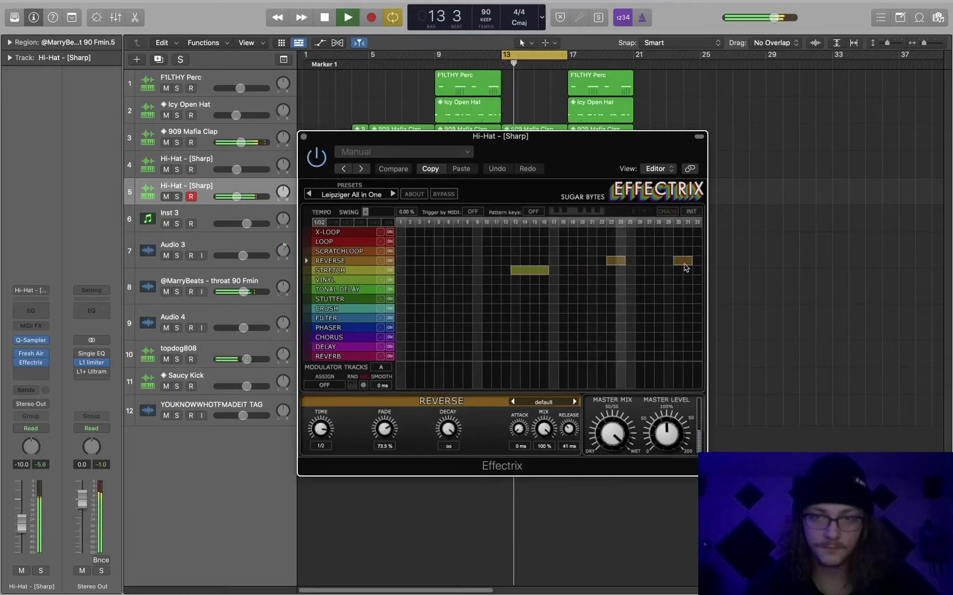
key(space)
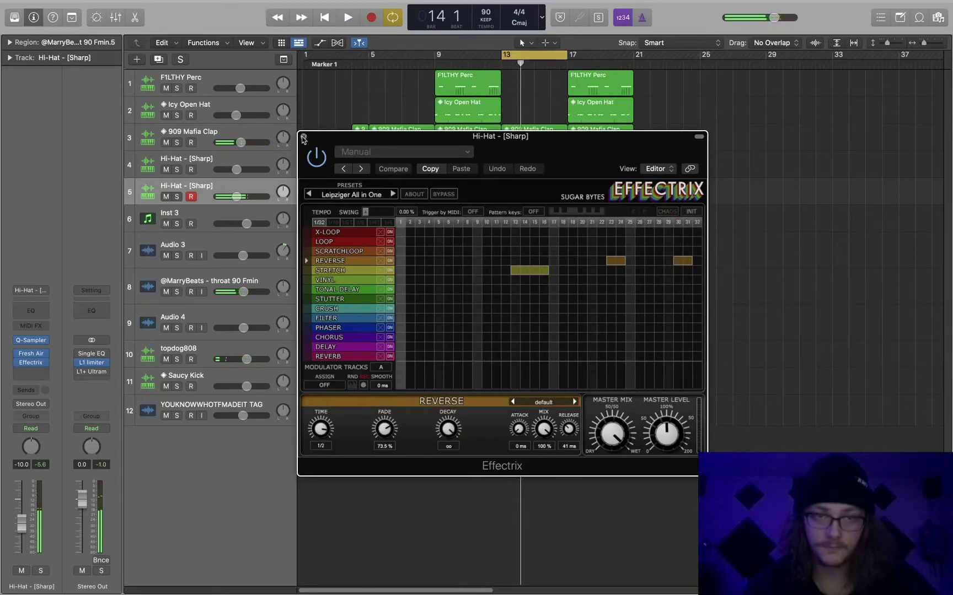
click(303, 138)
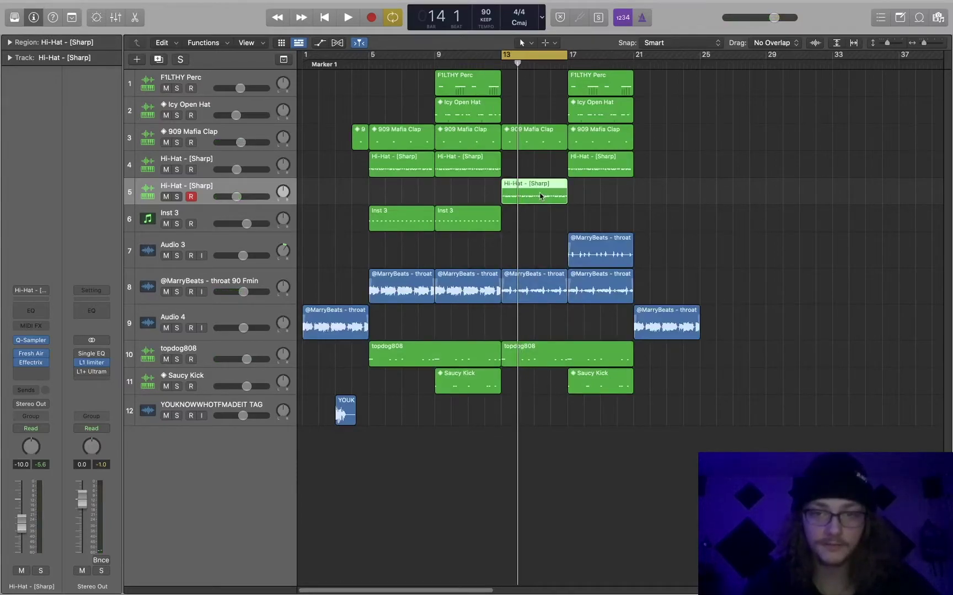
- Duplicate the effected Hi-Hat - [Sharp] track and move its hi-hat part starting at bar 14 onto the new track
key(super+d)
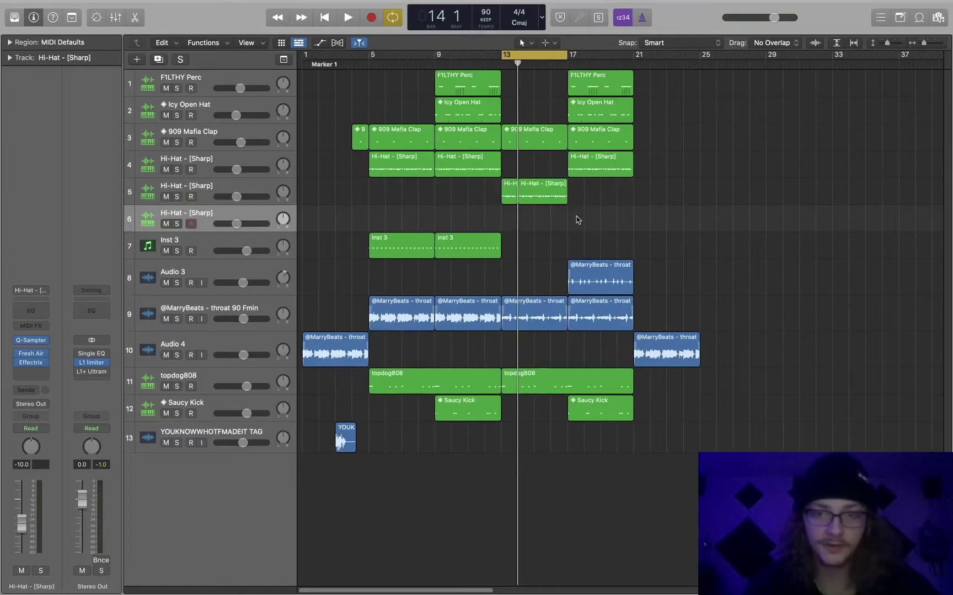
drag(531, 204, 494, 214)
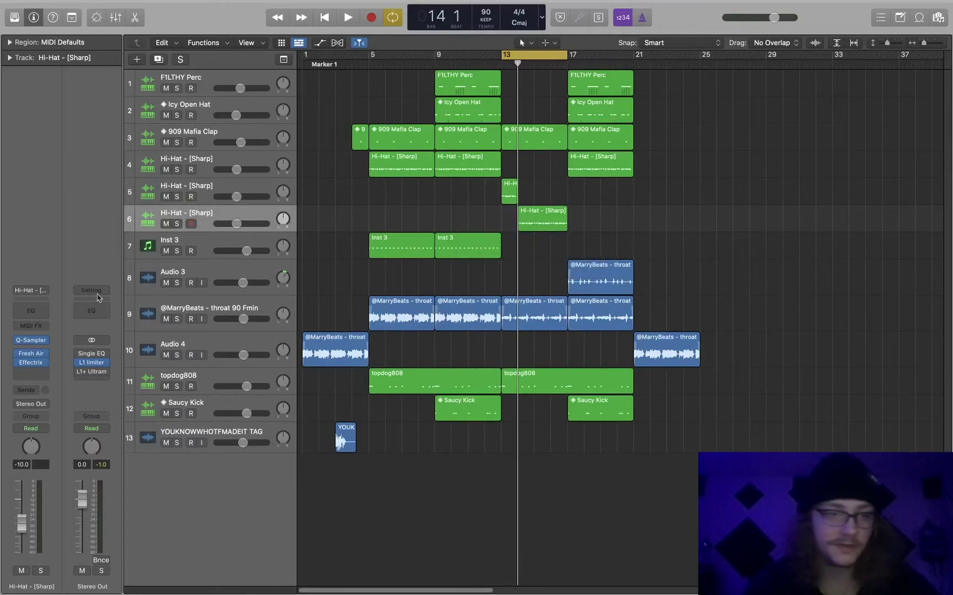
- Load the London Nights preset in the new hi-hat track's Effectrix and audition it alongside the other effected hi-hat
click(34, 363)
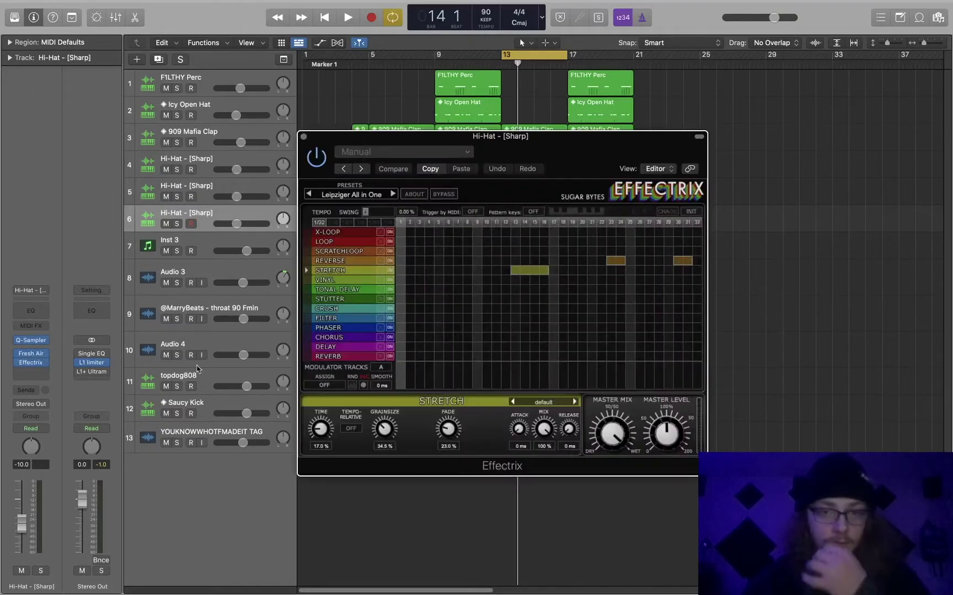
click(393, 194)
drag(419, 136, 558, 280)
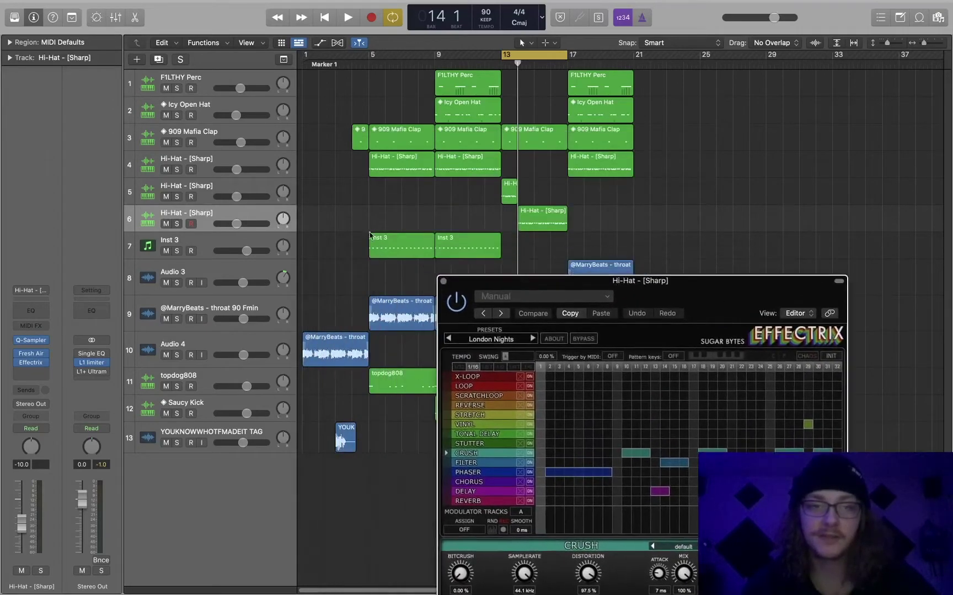
click(240, 193)
key(space)
drag(650, 279, 256, 74)
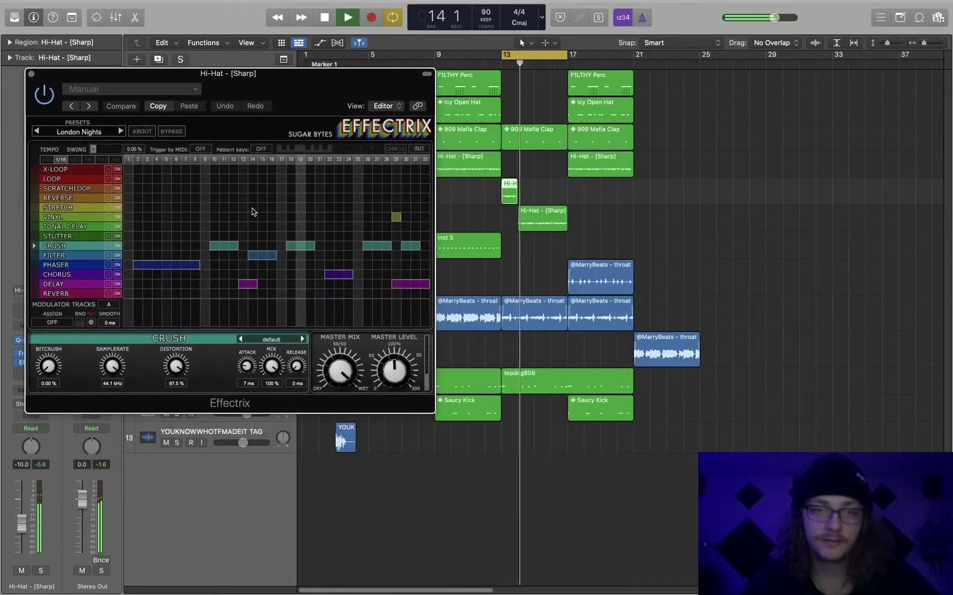
key(space)
key(space)
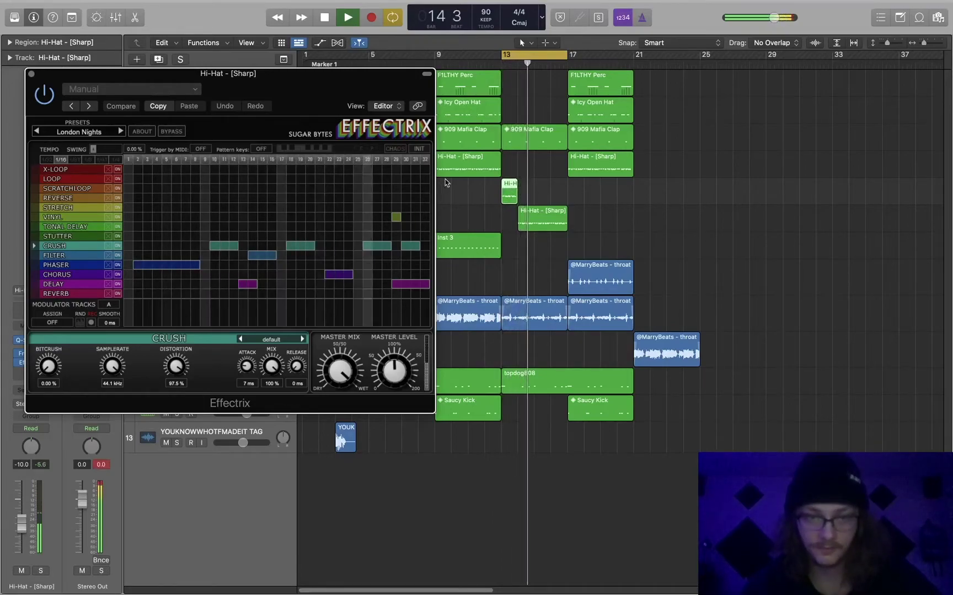
key(space)
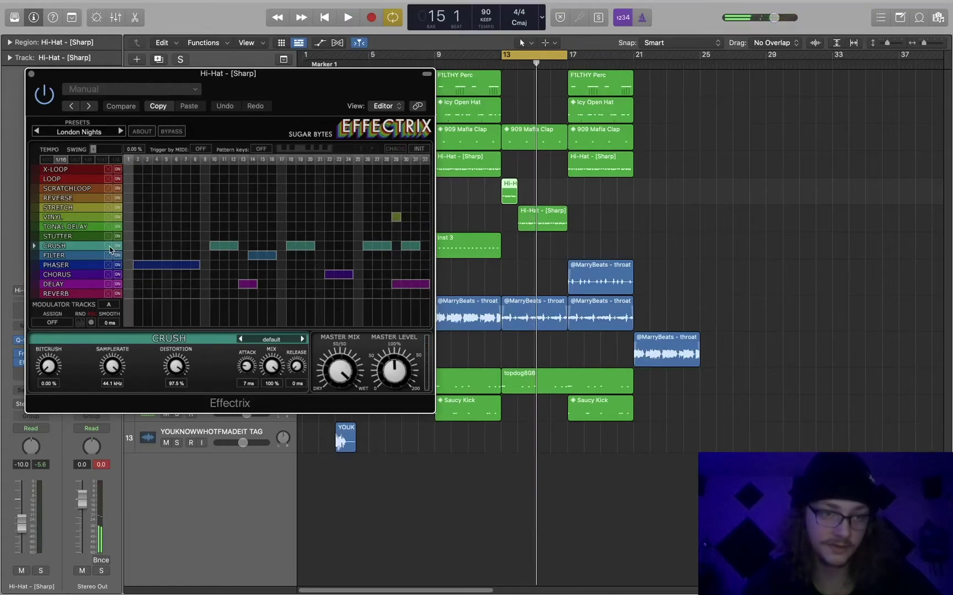
- Clear the Crush steps from the London Nights pattern and audition it with only bar 14 cycling
key(space)
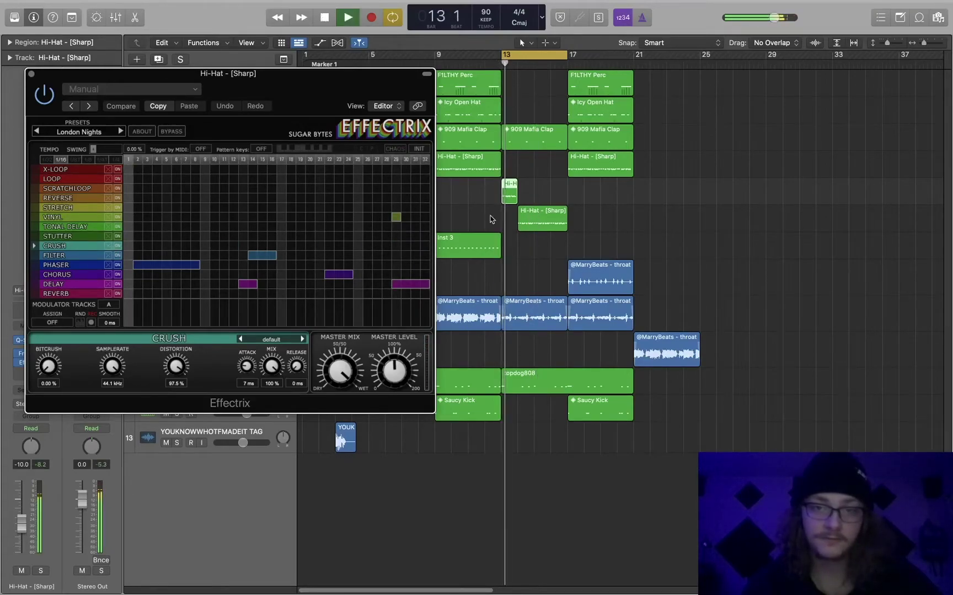
drag(517, 56, 534, 55)
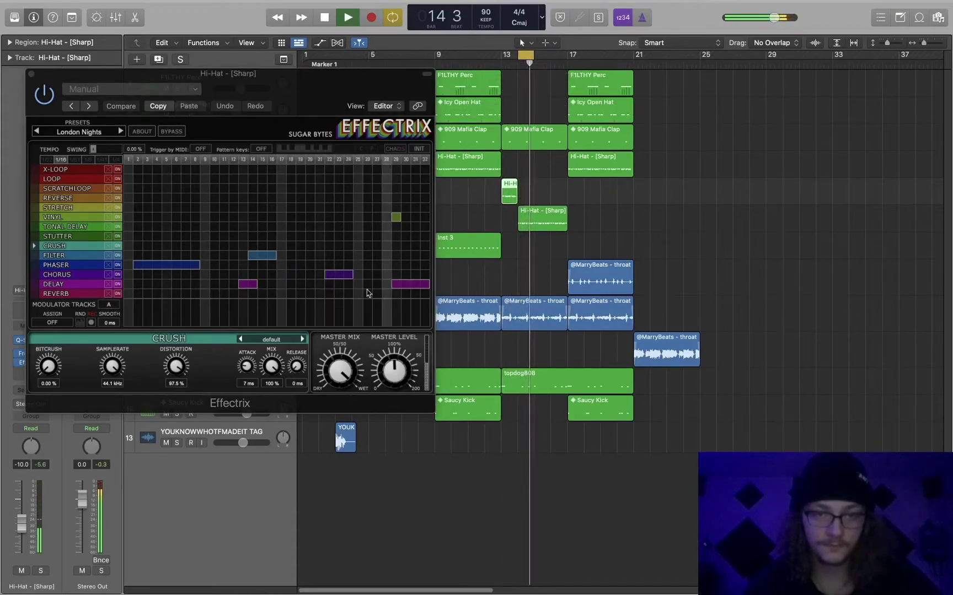
key(space)
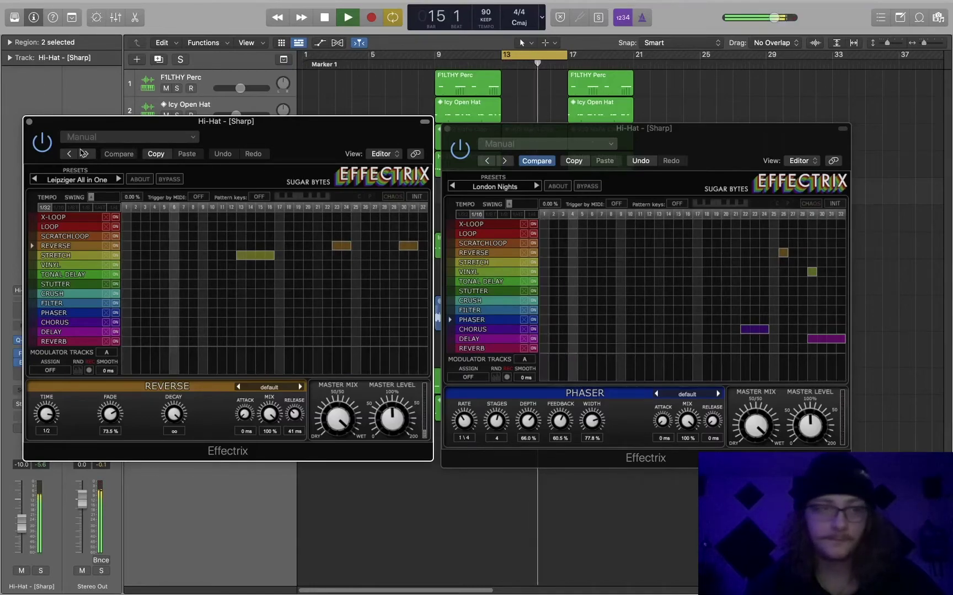
- Close both Effectrix windows, stop playback and return the playhead to bar 13
click(29, 121)
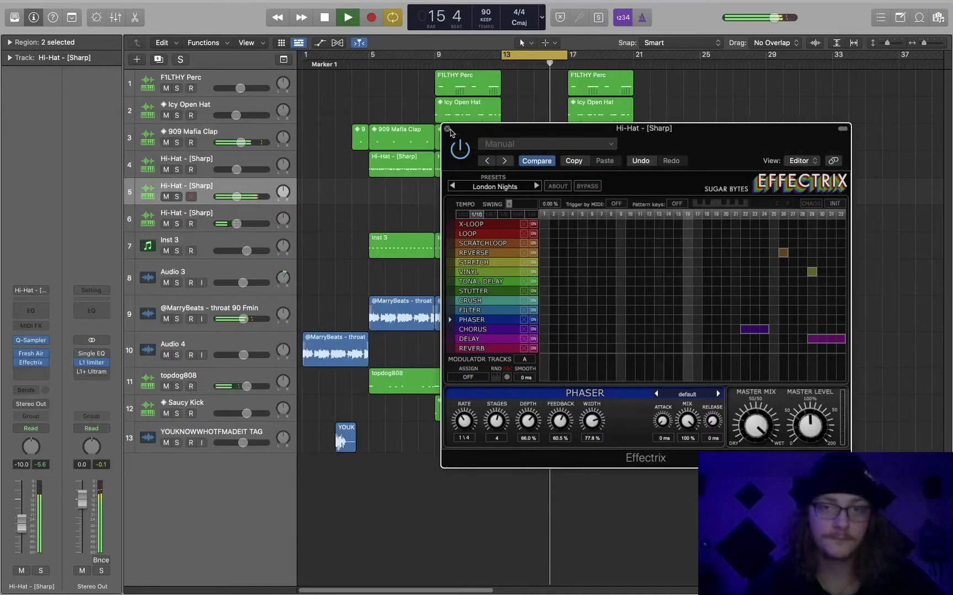
click(447, 129)
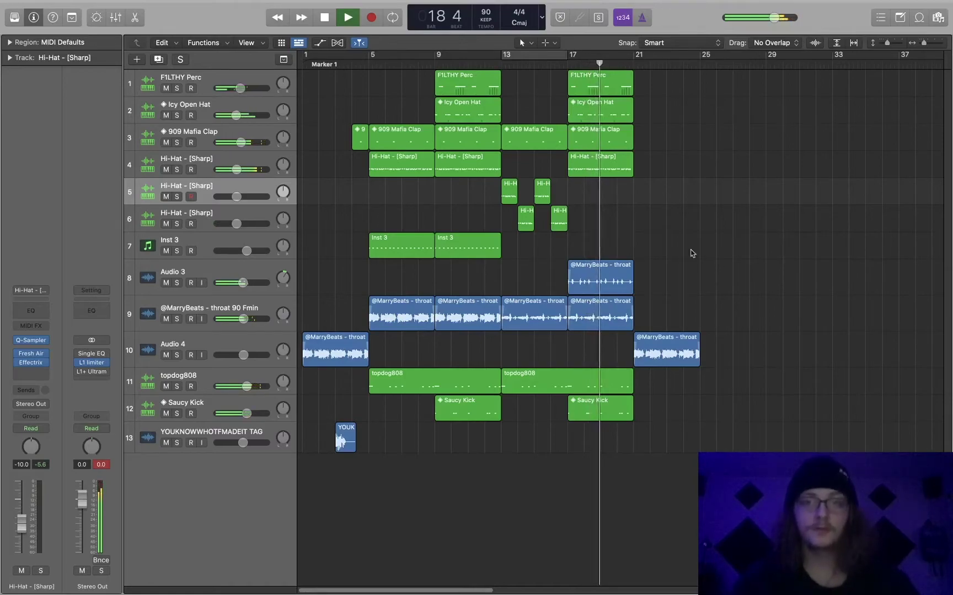
key(space)
click(499, 64)
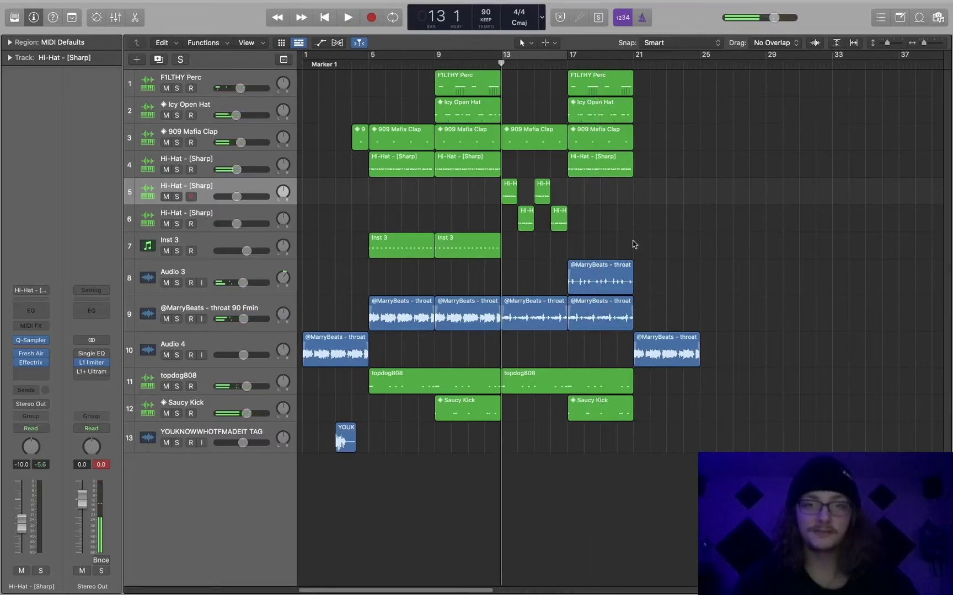
drag(395, 216, 414, 143)
click(394, 434)
click(548, 270)
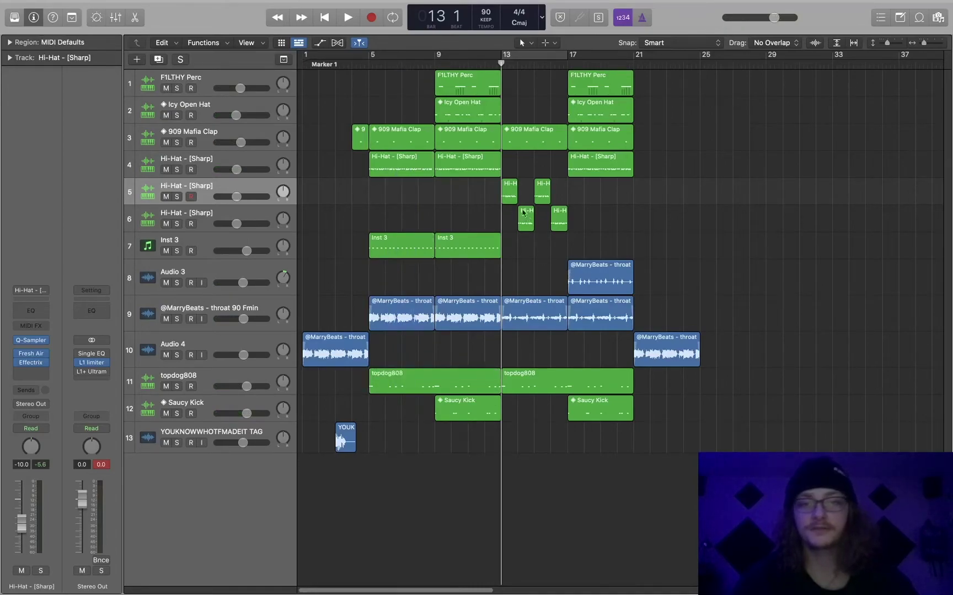
- Play the arrangement from bar 16 into the section starting at bar 17
click(553, 66)
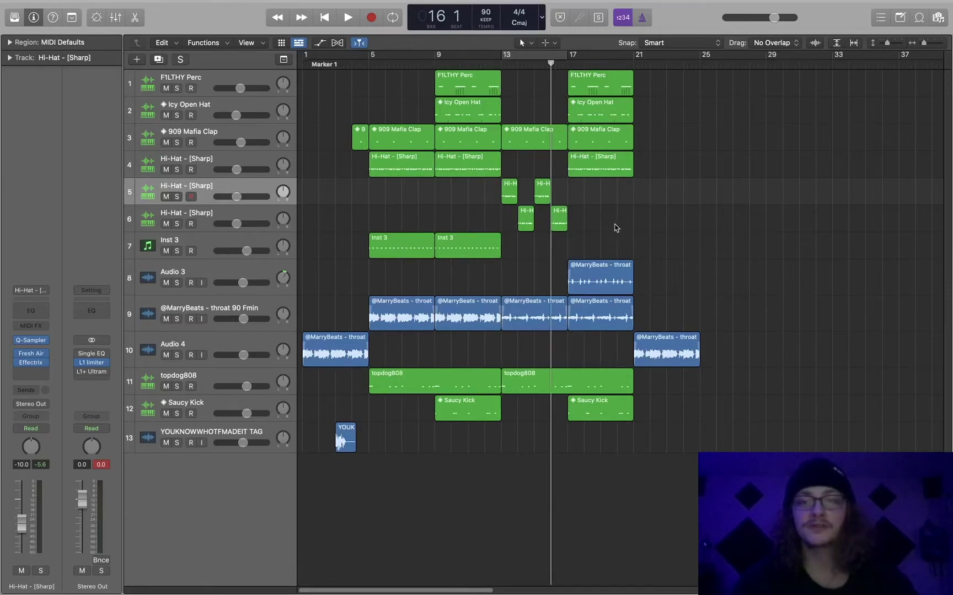
key(space)
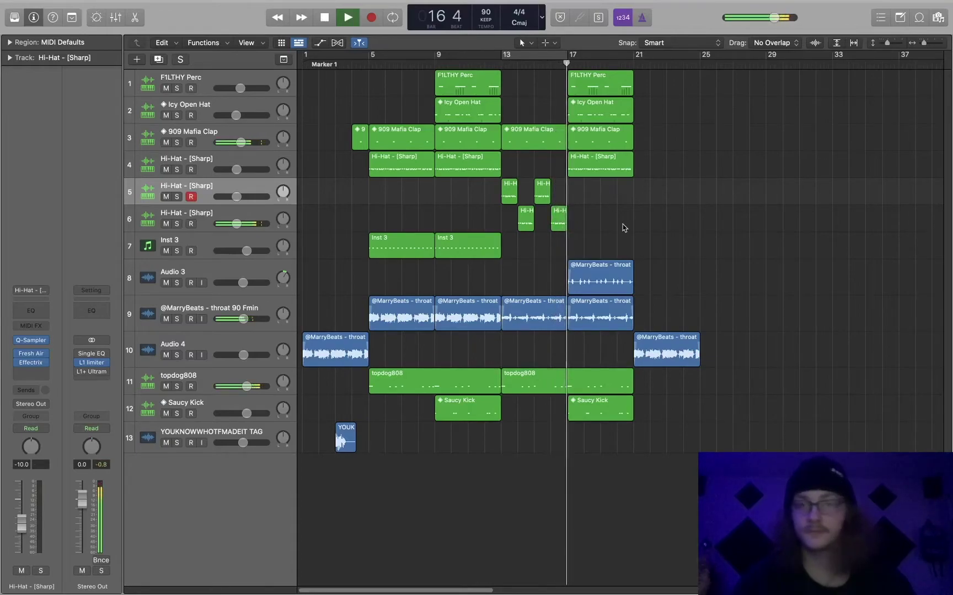
key(space)
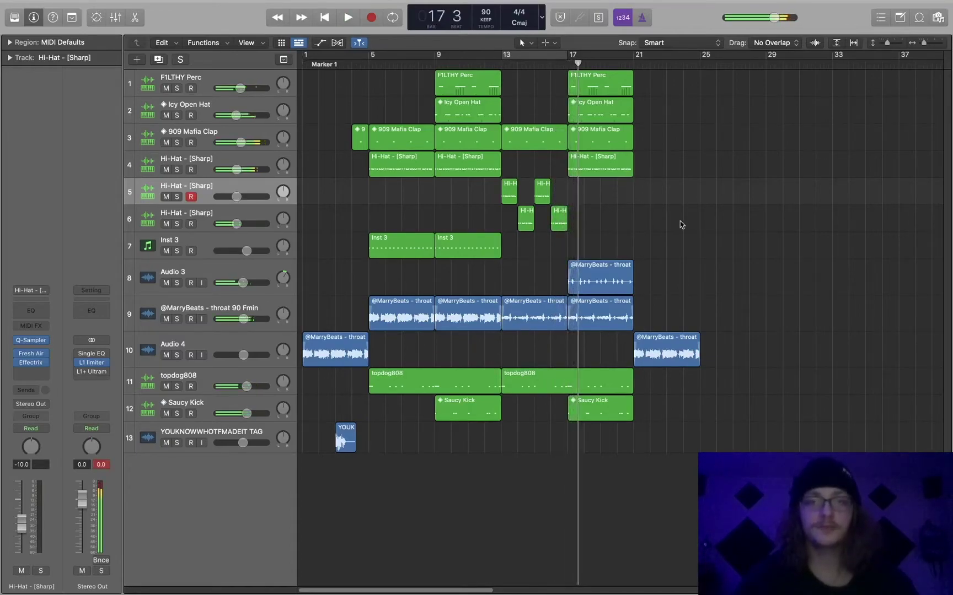
- Return the playhead to the project start and set the cycle range from bar 1 to bar 27
click(716, 63)
key(Return)
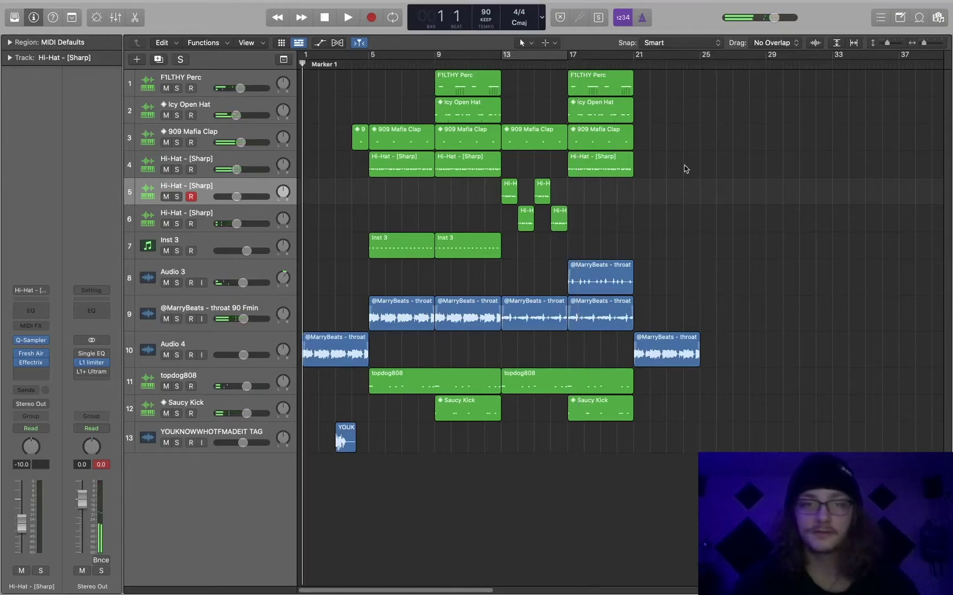
drag(734, 56, 303, 62)
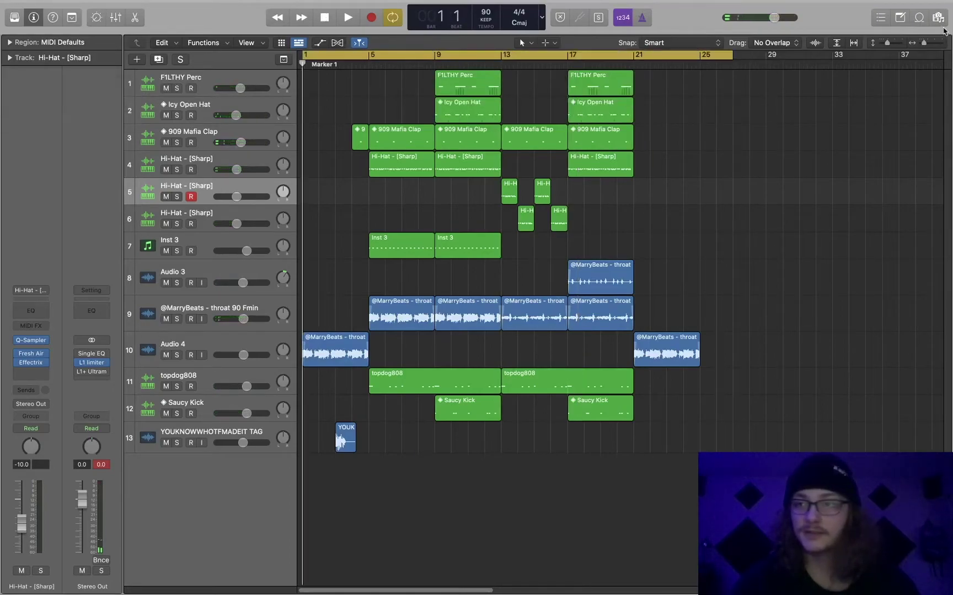
- Add Quickie Snare.wav from the Snares kit folder as a Quick Sampler track and set its volume to -10 dB
click(937, 18)
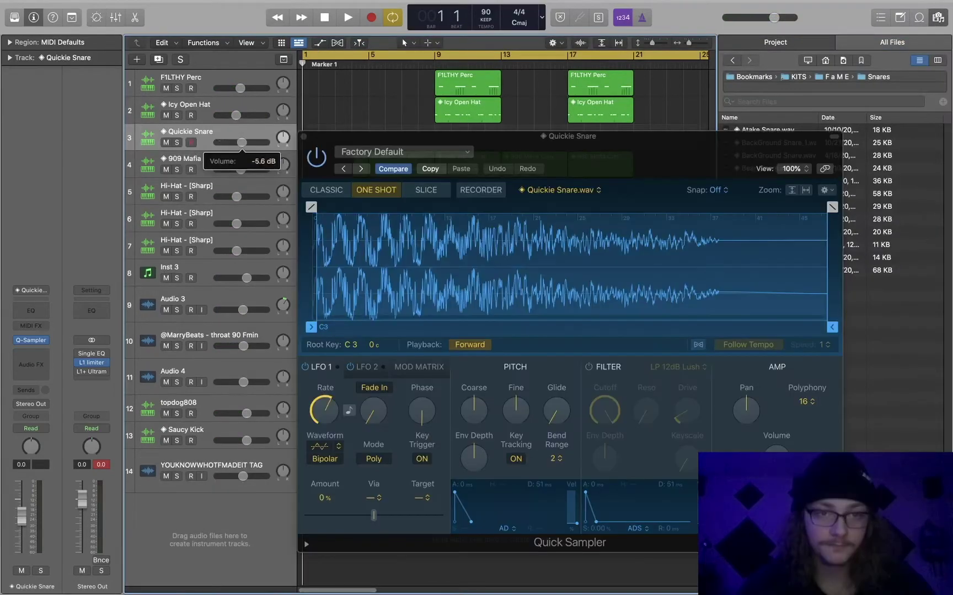
drag(240, 142, 236, 142)
click(303, 138)
- Turn cycling off and record a Quickie Snare part over bars 5 to 9, starting playback just before bar 5
click(360, 58)
click(392, 20)
key(r)
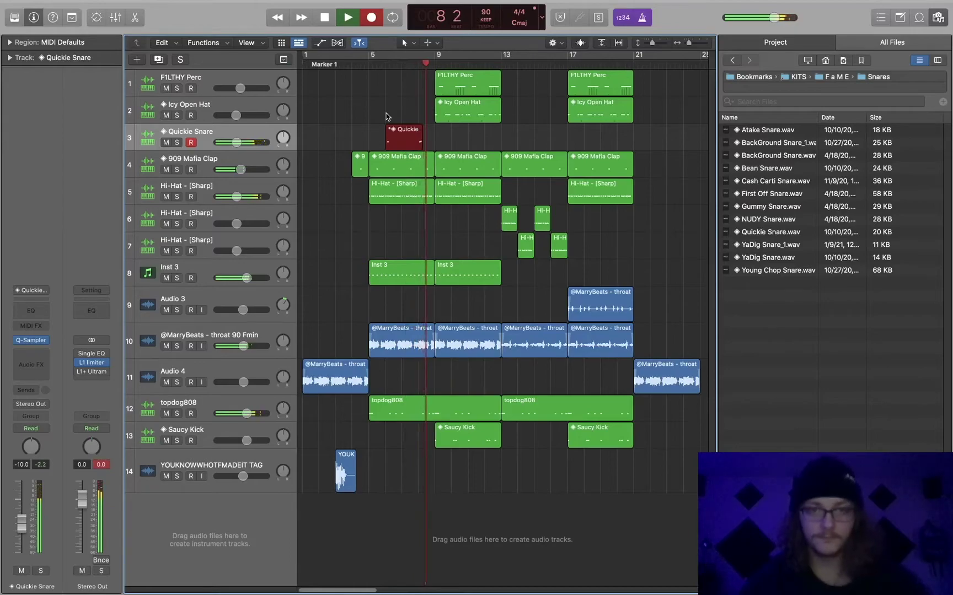
- Set the velocity of the first snare note after bar 8 to 80 in the piano roll and play back the result
double_click(404, 139)
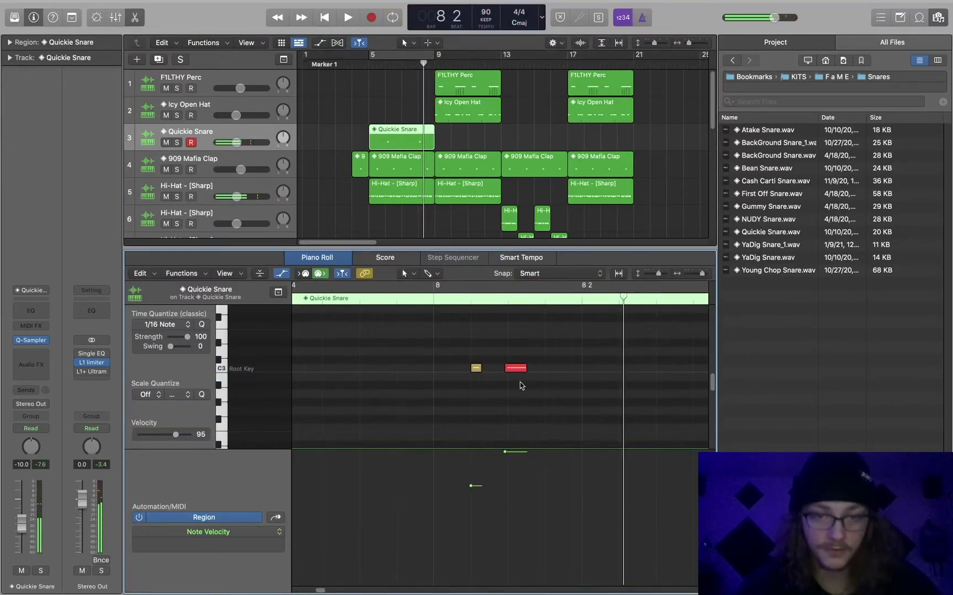
click(476, 368)
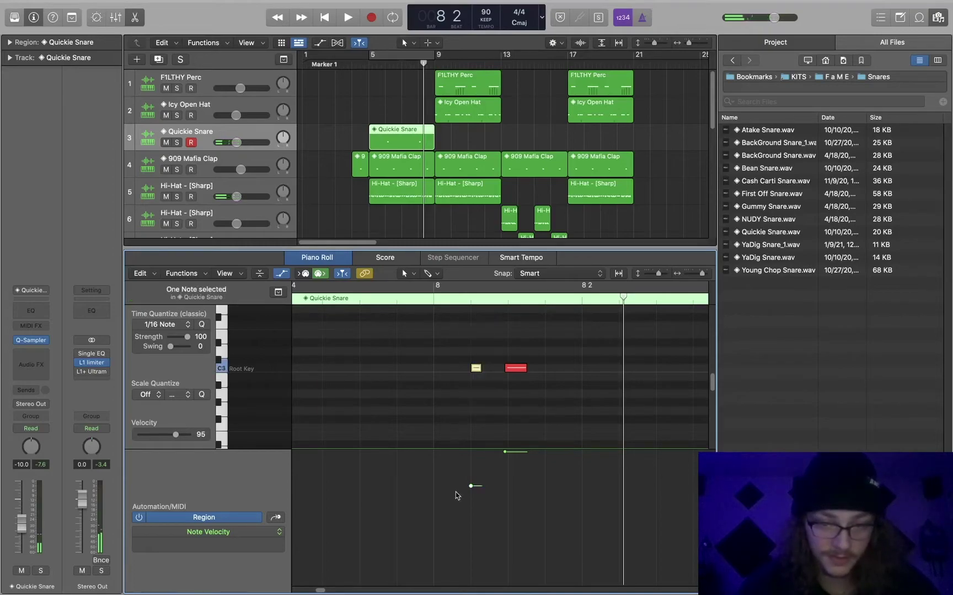
drag(471, 487, 471, 502)
key(space)
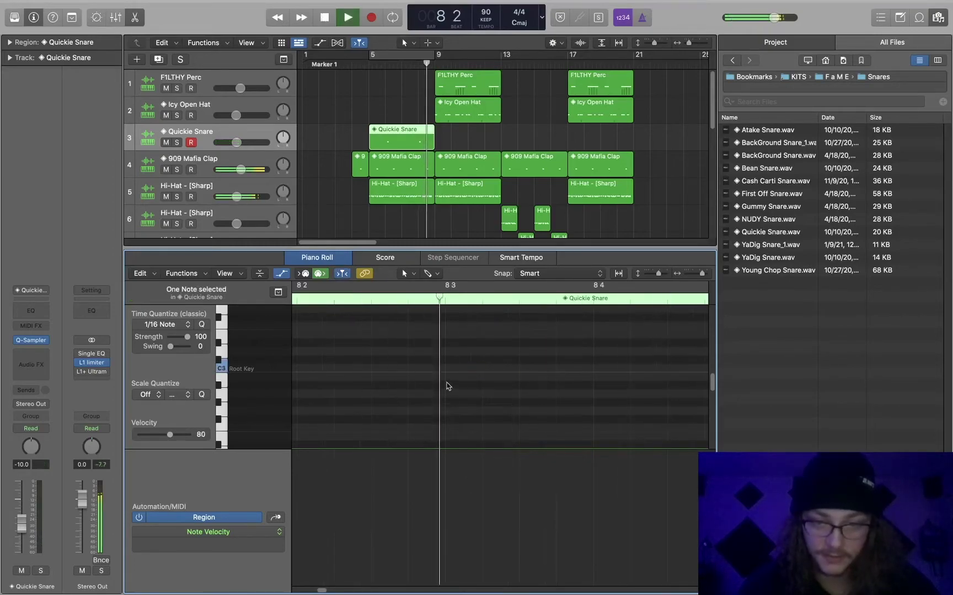
key(super+Left)
key(space)
key(space)
- Repeat the bar 5 Quickie Snare region so a copy fills bars 9 to 13
click(444, 285)
drag(442, 132, 383, 121)
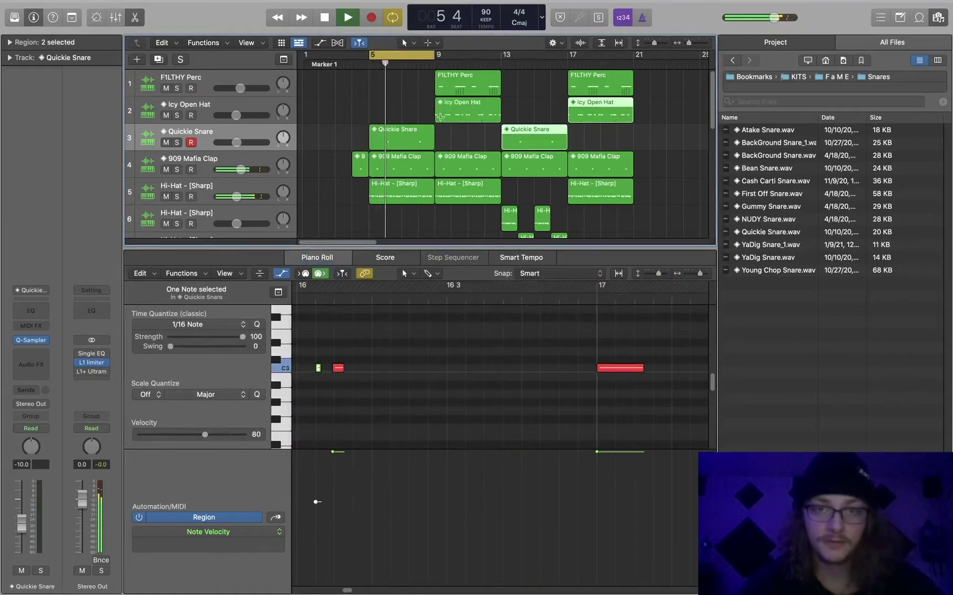
click(466, 137)
click(407, 139)
key(super+r)
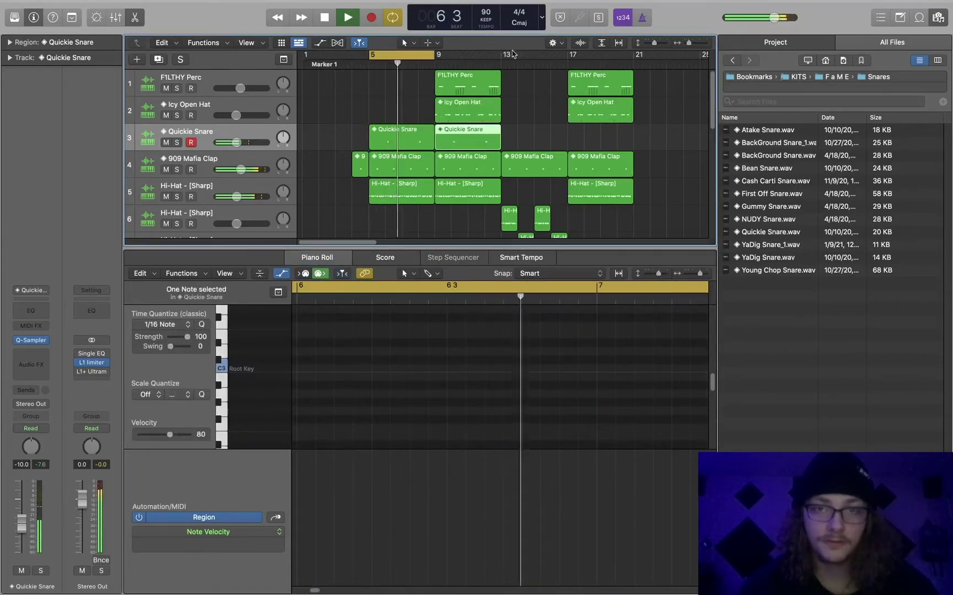
- Hide the inspector and the piano roll, and slightly lower the Inst 3 track's volume
click(237, 196)
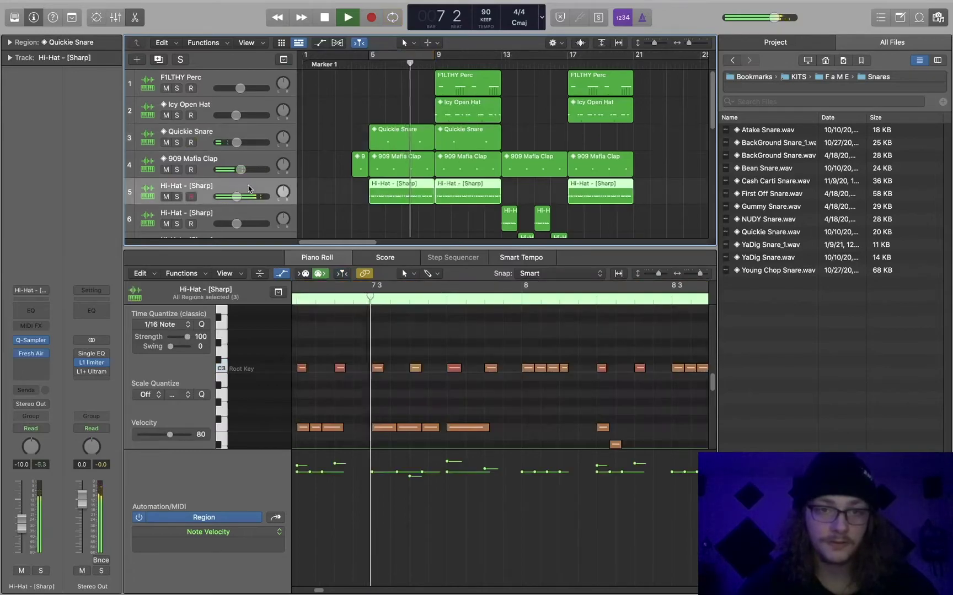
key(i)
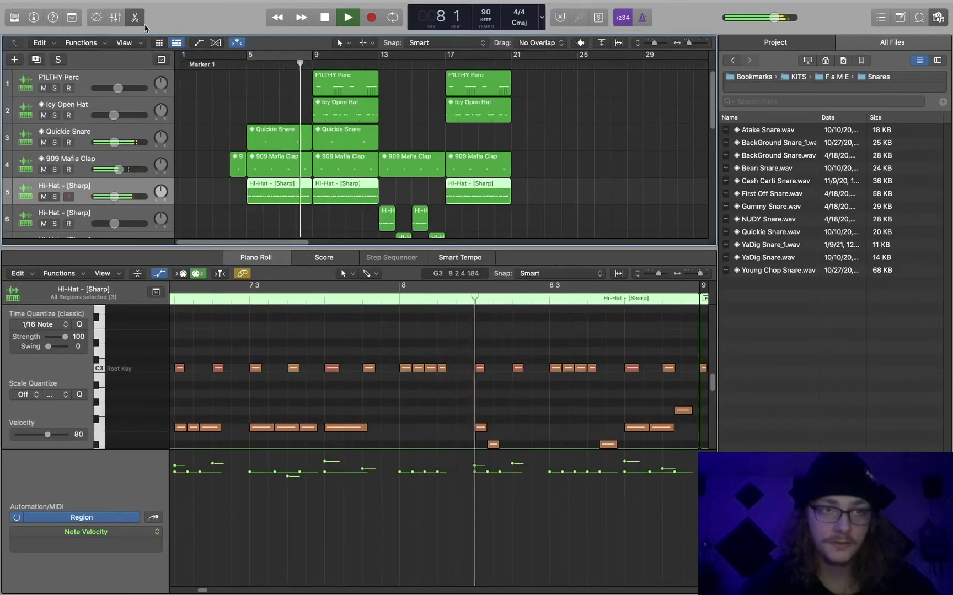
click(139, 19)
click(124, 278)
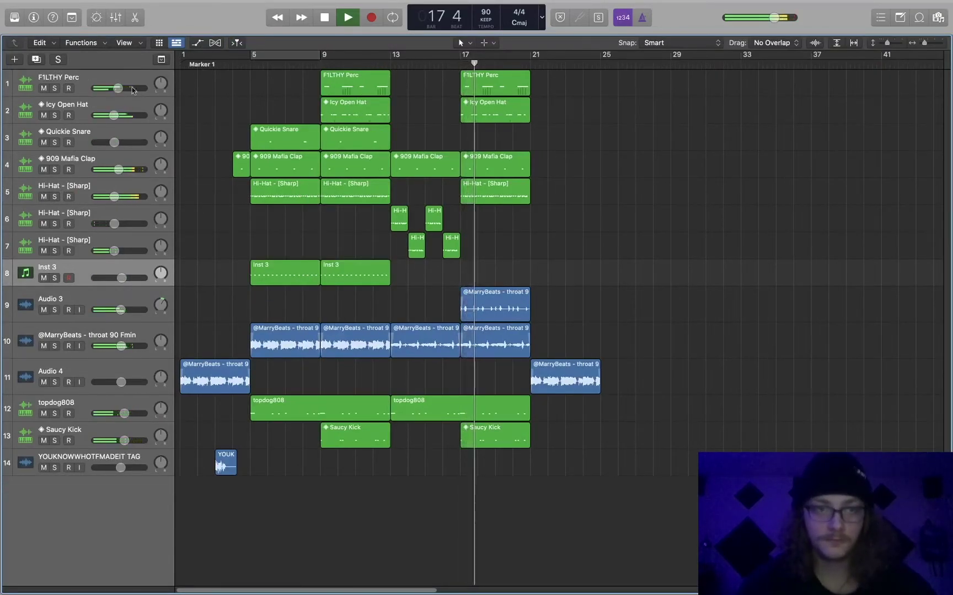
- Add a Channel EQ to the F1LTHY Perc track with a 24 dB/Oct high-cut at 12000 Hz and a Q of 0.60
click(109, 85)
key(i)
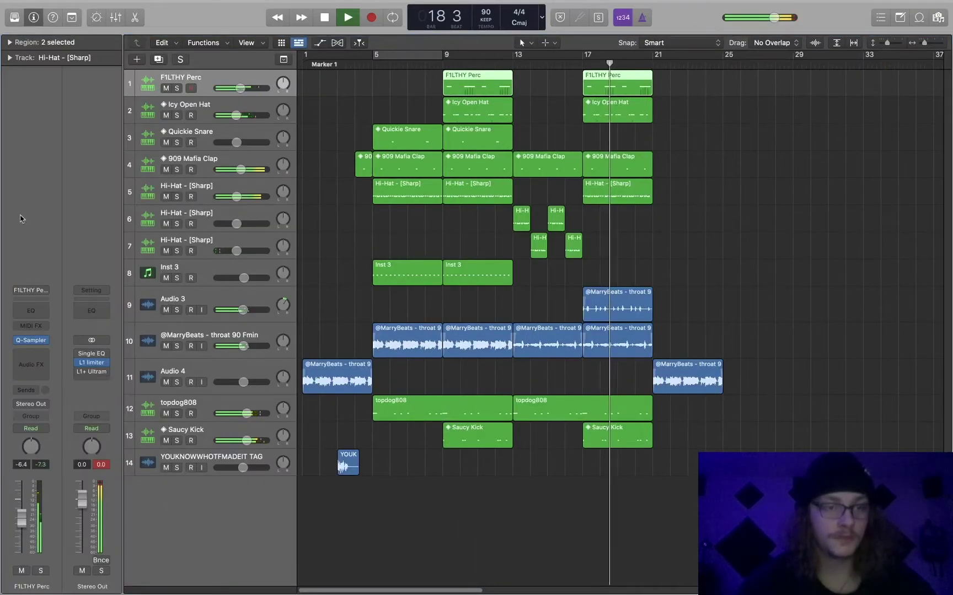
click(36, 312)
click(776, 188)
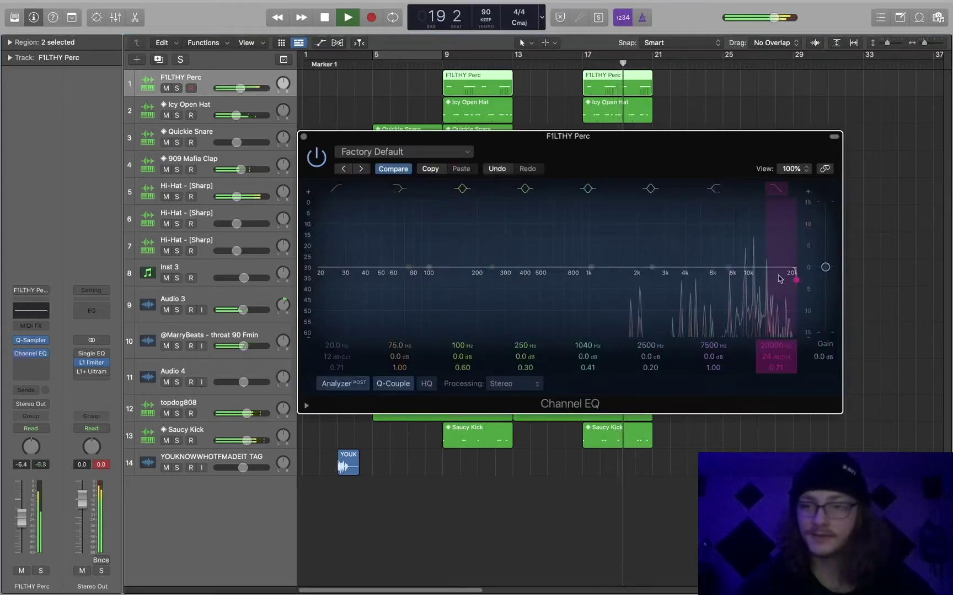
drag(772, 301, 767, 288)
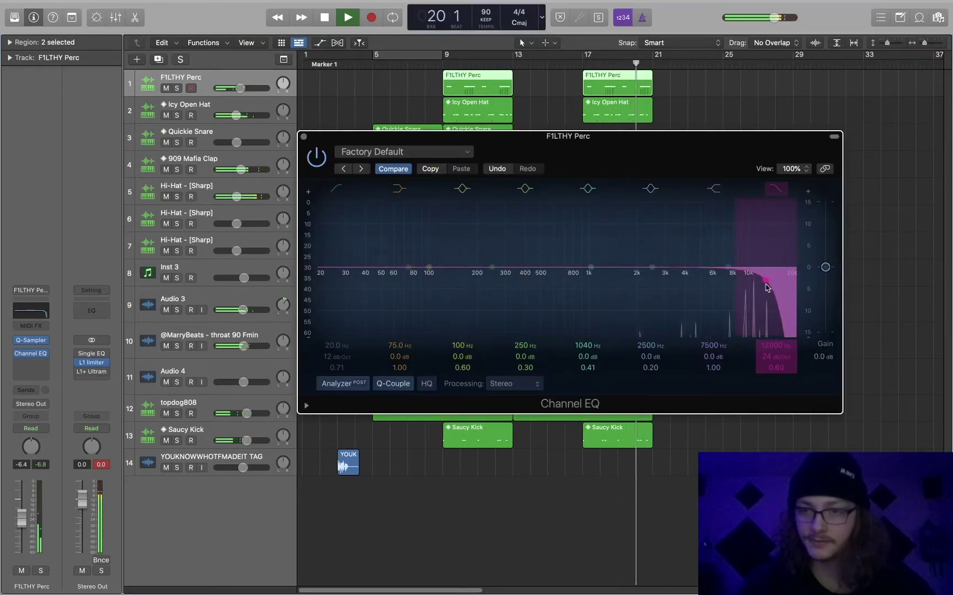
- Close the percussion EQ, stop playback, and copy the four short Hi-Hat regions from bars 13–17 to bar 21 on the same two tracks
click(303, 136)
click(709, 213)
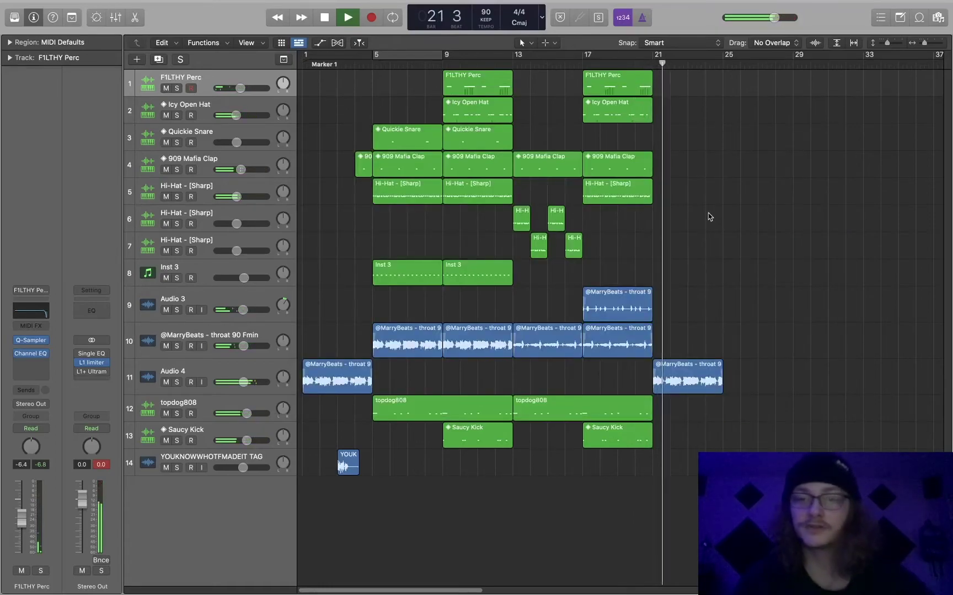
key(space)
click(651, 62)
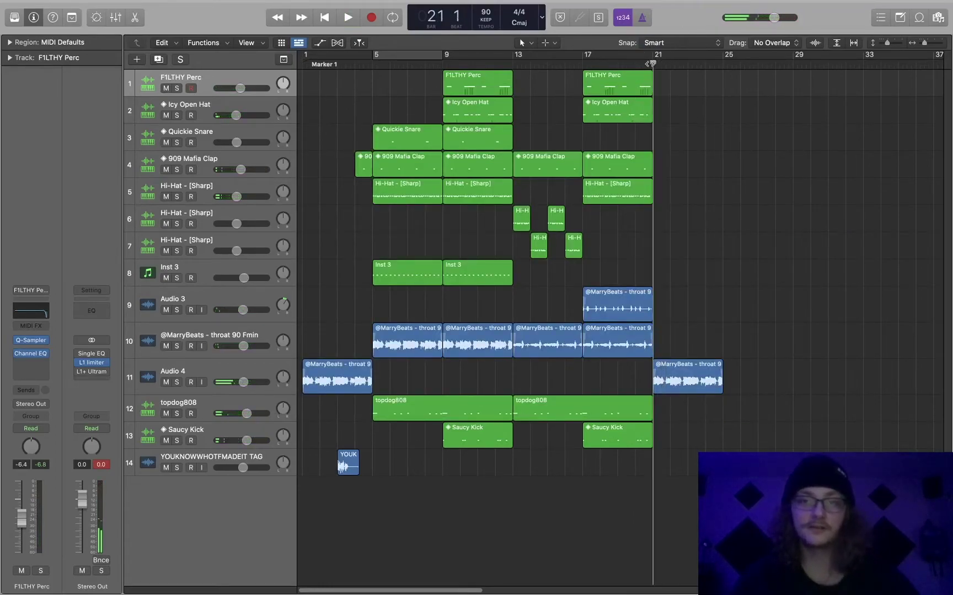
drag(551, 249, 663, 230)
drag(647, 269, 717, 215)
- Bounce the four copied hi-hat regions in place, move the bounced track directly above Inst 3, and delete the copied MIDI regions
right_click(656, 219)
click(682, 221)
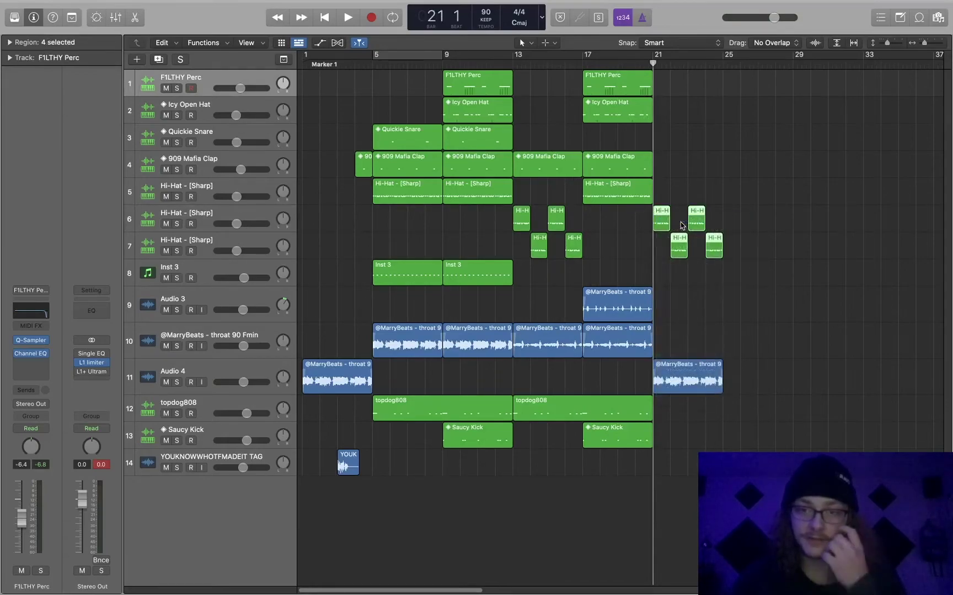
click(557, 206)
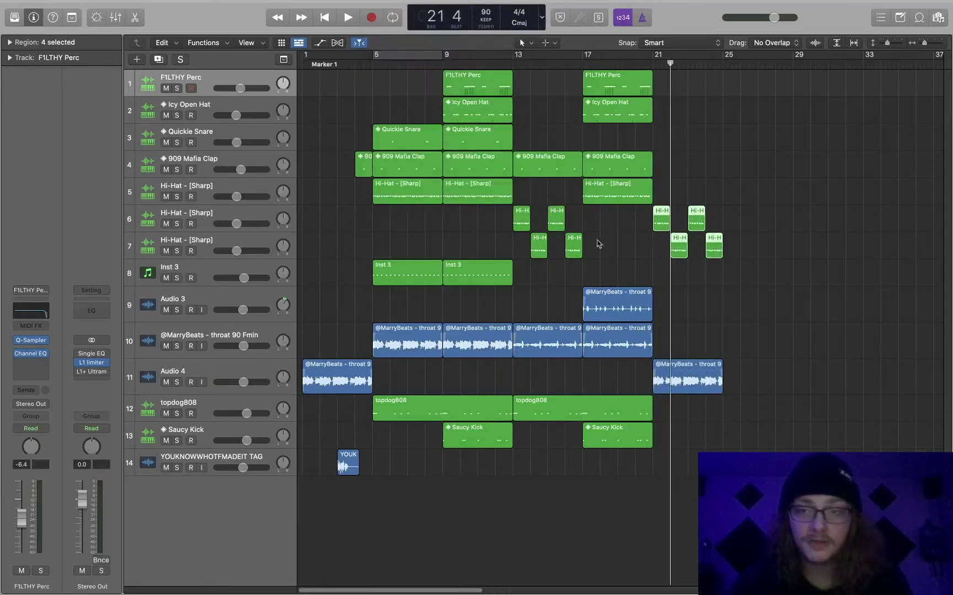
drag(233, 106, 182, 283)
drag(643, 249, 772, 209)
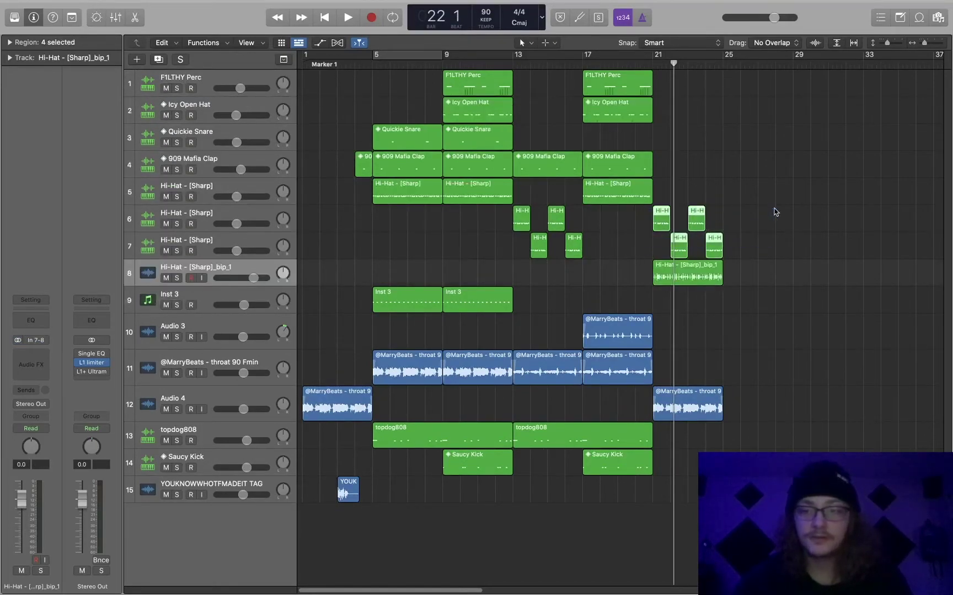
key(Delete)
- Insert the HalfTime effect on the bounced hi-hat track and play the section from bar 21
click(32, 356)
mouse_move(45, 376)
click(121, 376)
key(space)
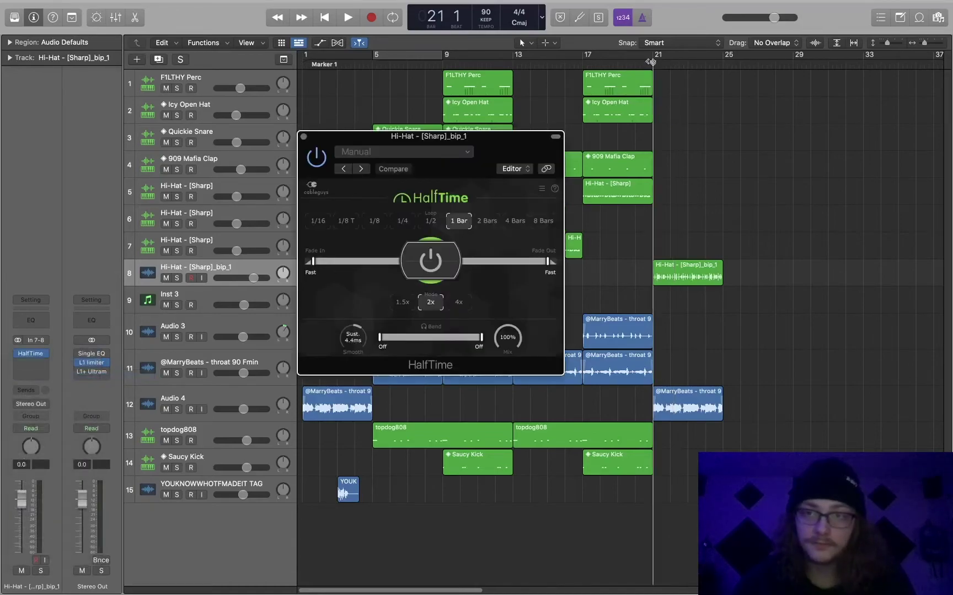
- Set HalfTime's loop length to 1/2 after auditioning 1/4, and lower the bounced hi-hat track's volume to -2.7 dB
click(424, 225)
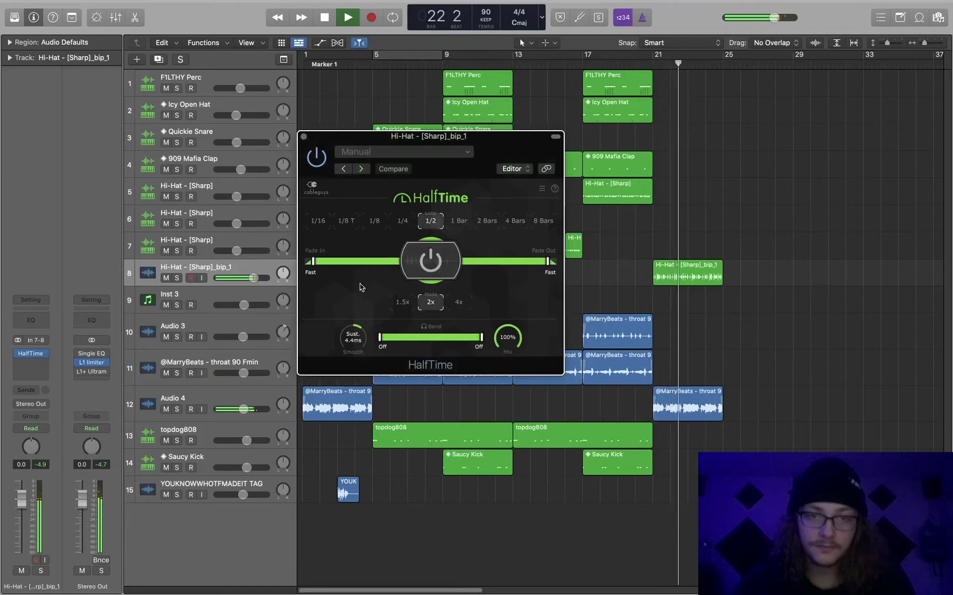
click(413, 223)
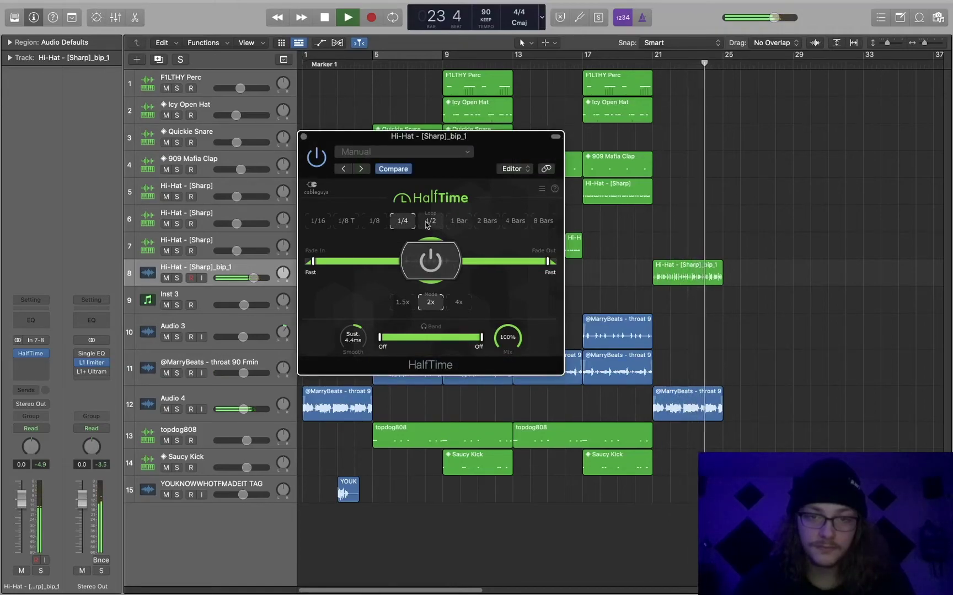
click(426, 222)
click(304, 137)
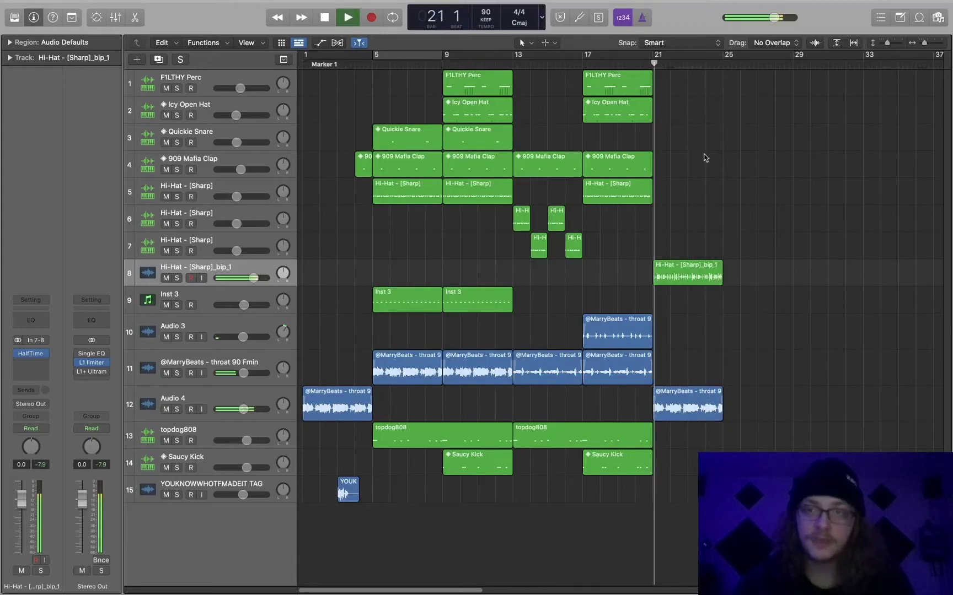
drag(253, 278, 247, 278)
key(space)
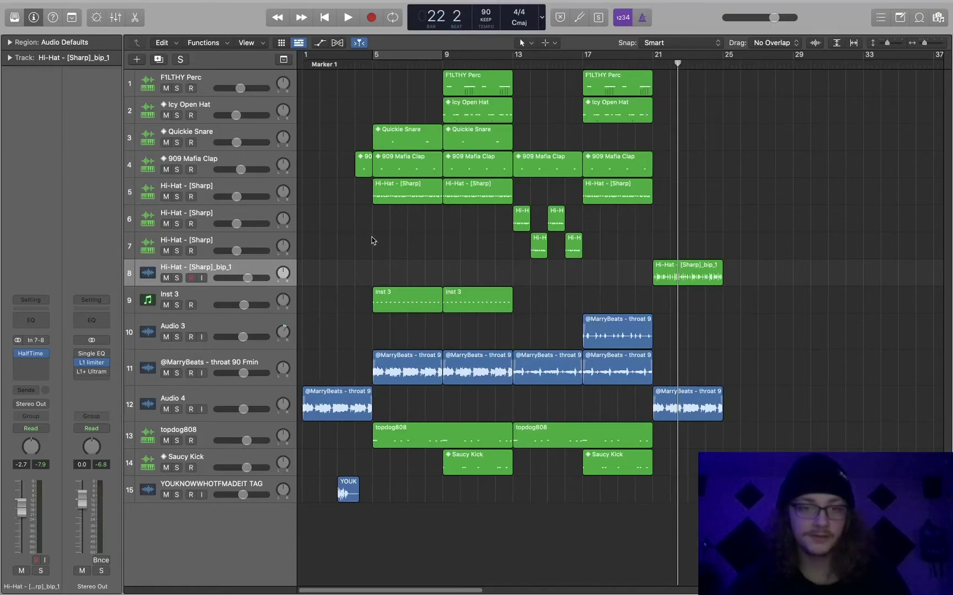
- Duplicate the Inst 3 track, copy an Inst 3 region to bar 21 on the duplicate, and place the bounced hi-hat track directly above it
click(271, 298)
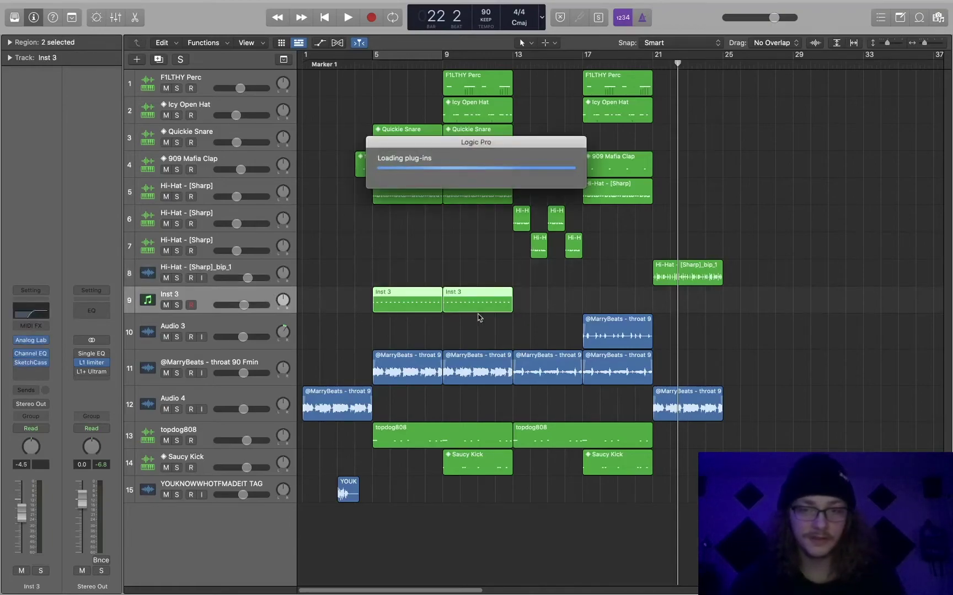
drag(473, 311, 683, 328)
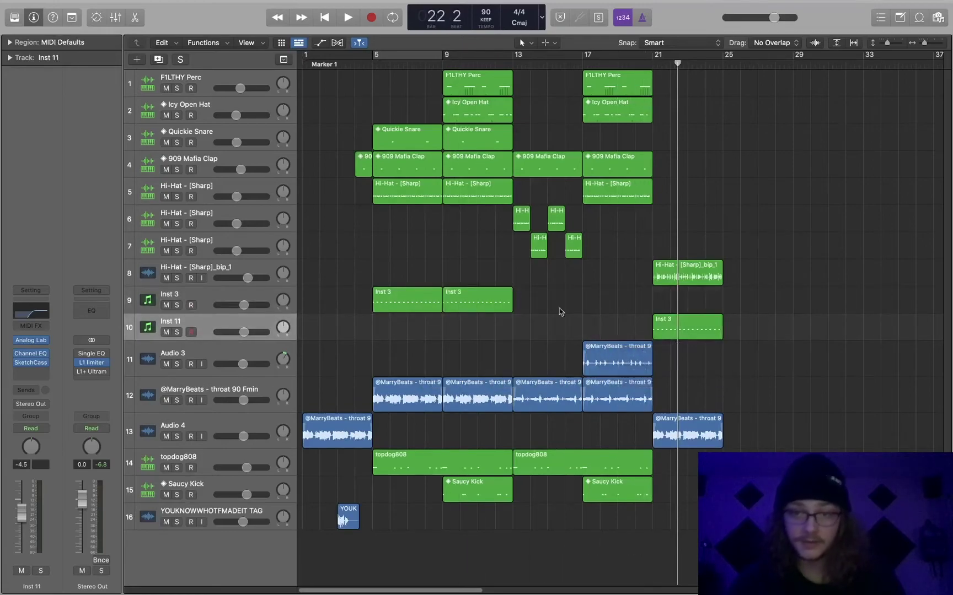
drag(263, 273, 252, 310)
- Add HalfTime to the duplicated Inst 3 track, set its volume to -5.1 dB and play the section
click(243, 332)
key(space)
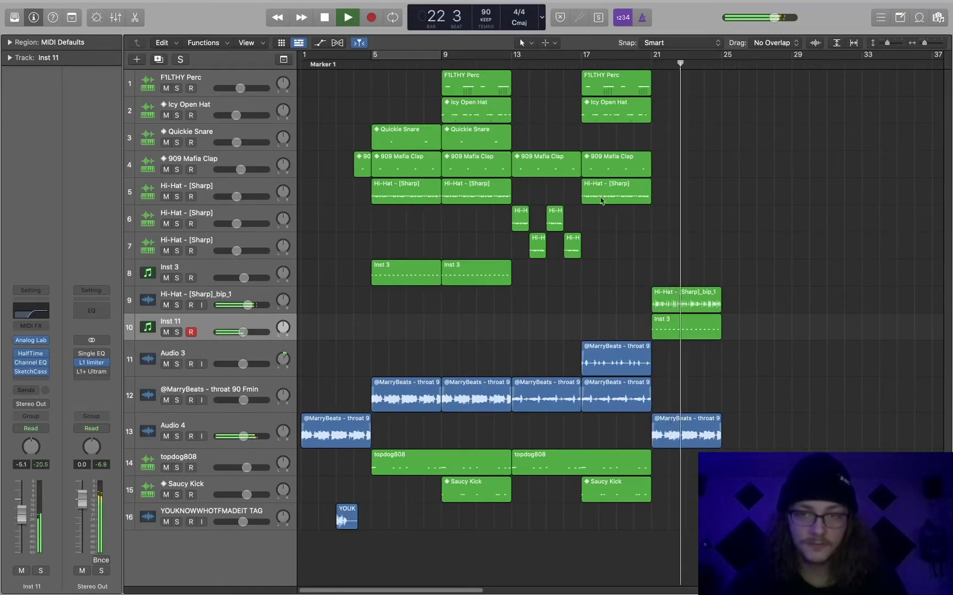
- Copy the short 909 Mafia Clap fill from bar 4 to bar 24 and stop playback at bar 25
drag(359, 160, 712, 171)
click(766, 292)
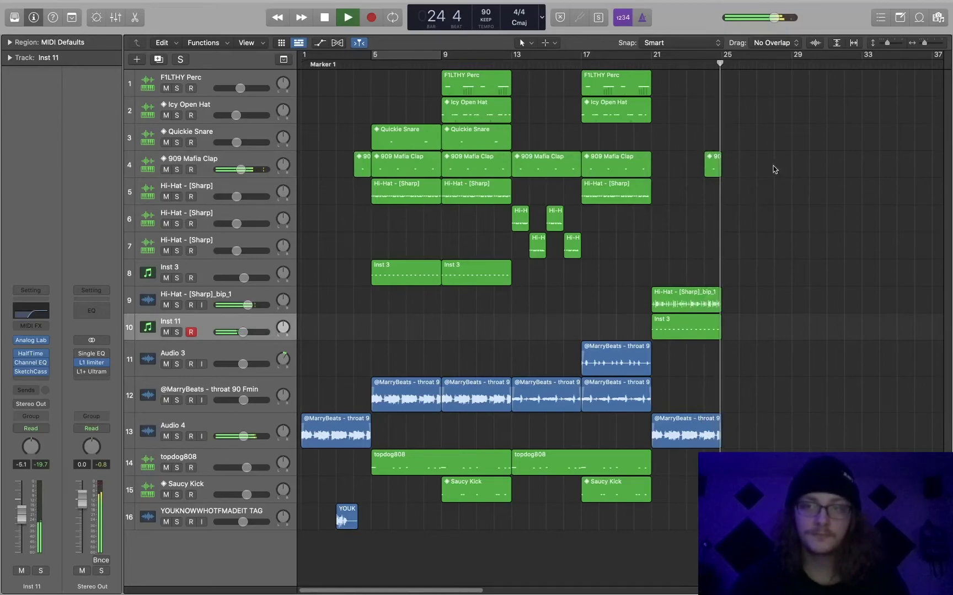
key(space)
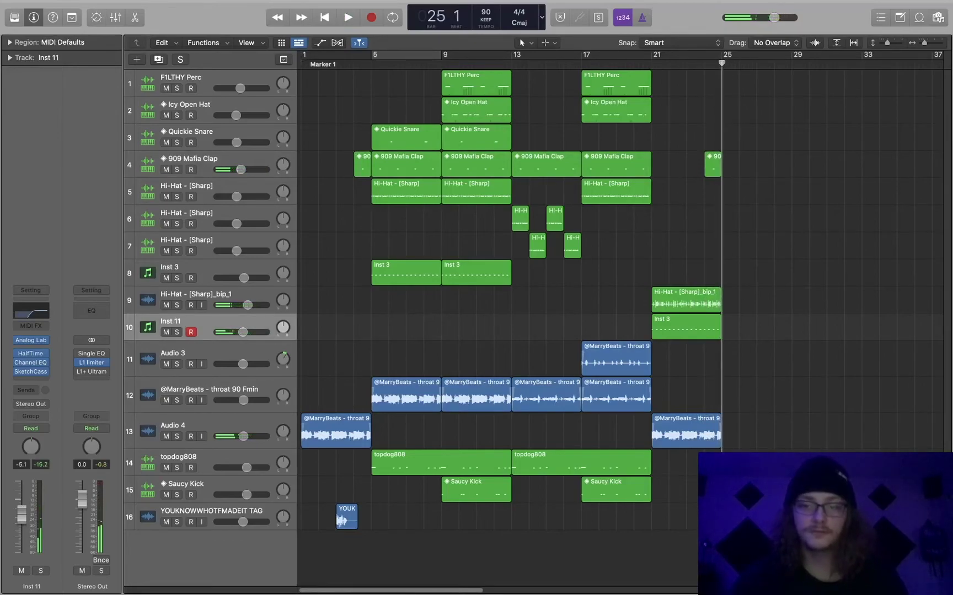
- Select all regions between bars 5 and 25 and copy them to start at bar 25
drag(723, 509, 382, 52)
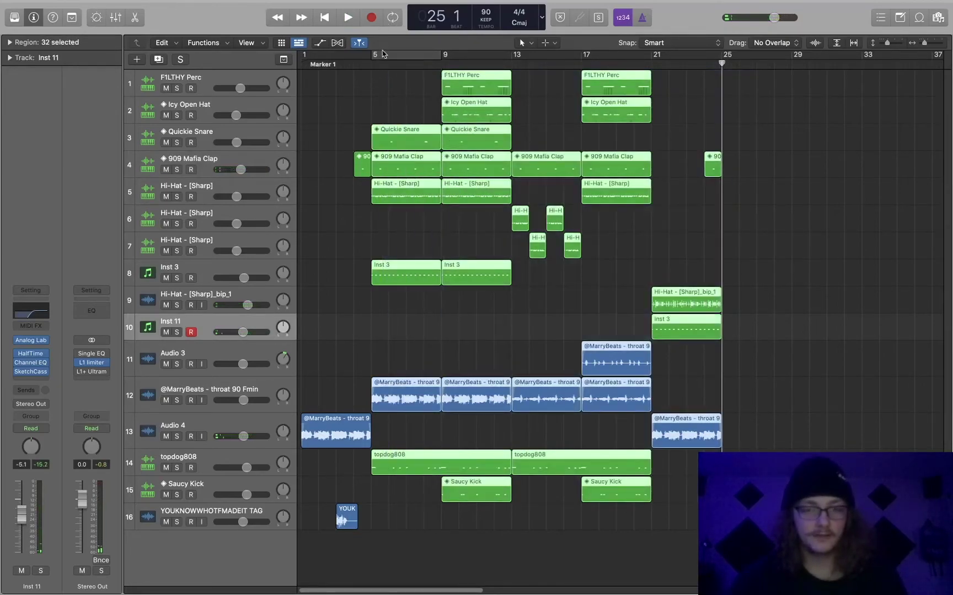
drag(391, 128, 740, 143)
click(719, 98)
key(cmd+Left)
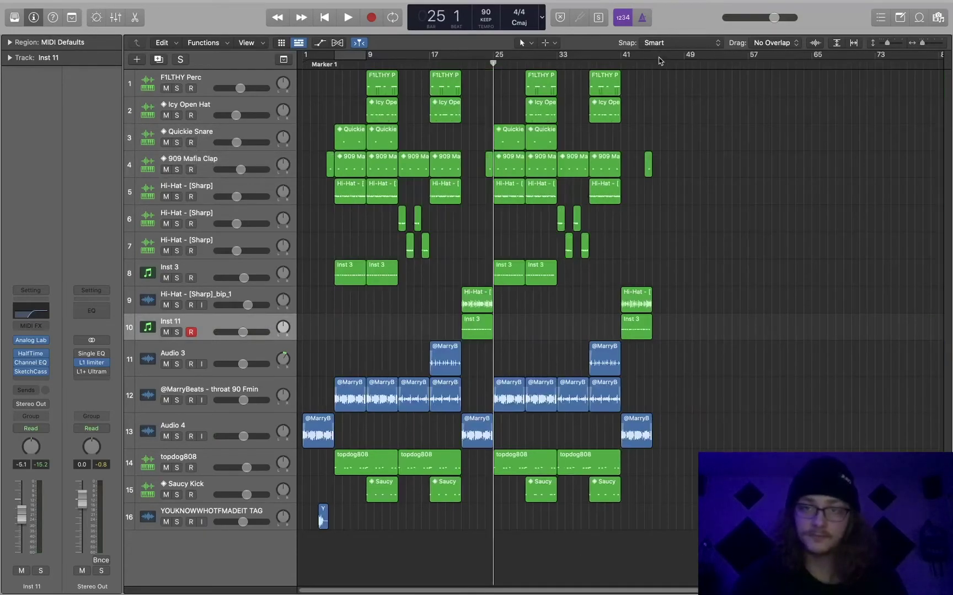
- Set the cycle range over the full arrangement from bar 1 to bar 46 and audition the beat
drag(660, 57, 303, 56)
scroll(478, 451, up, 5)
scroll(481, 452, down, 4)
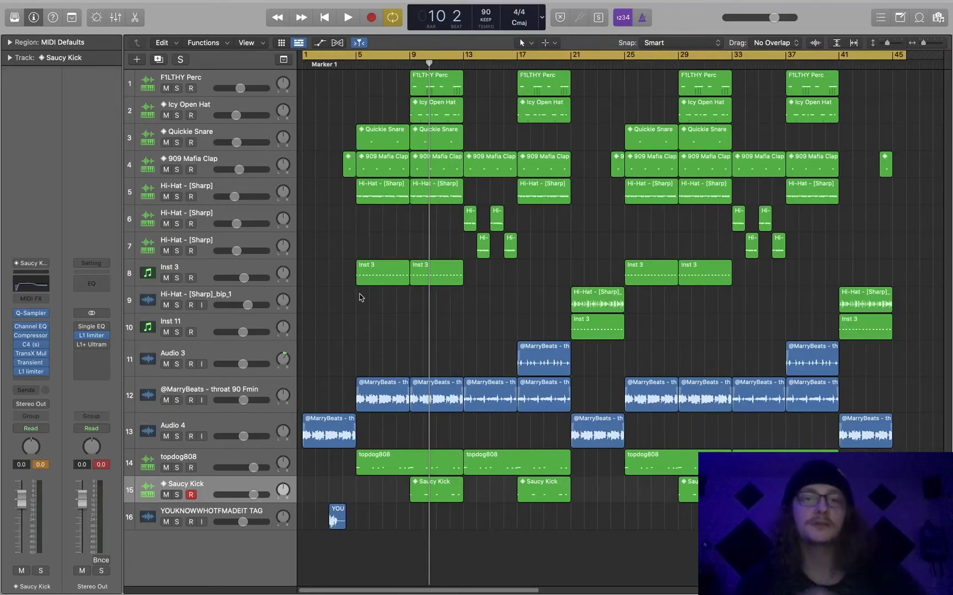
key(space)
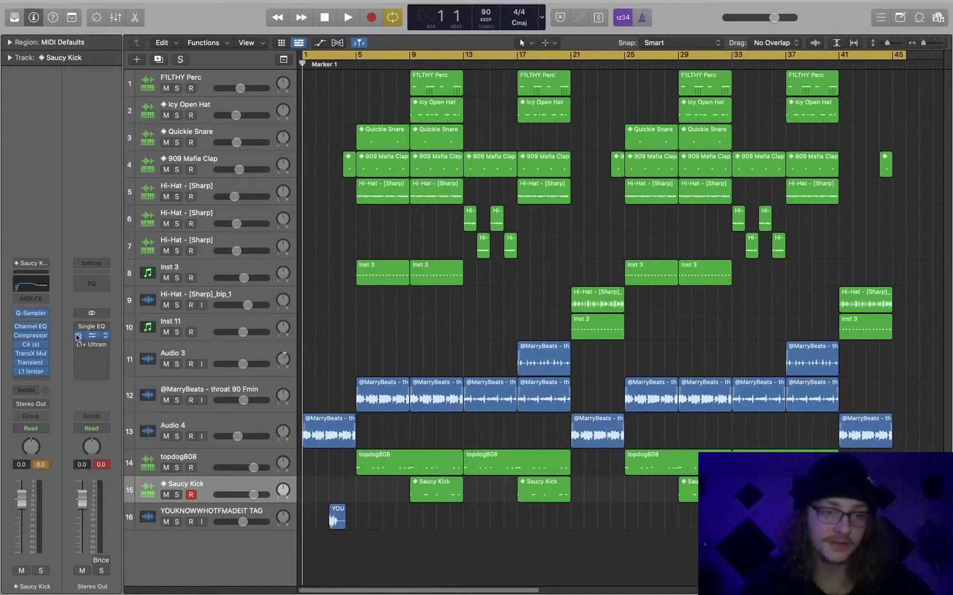
- Enable the Single Band EQ and L1+ Ultramaximizer on the Stereo Out in place of the L1 limiter, reviewing both plug-ins' settings
click(92, 327)
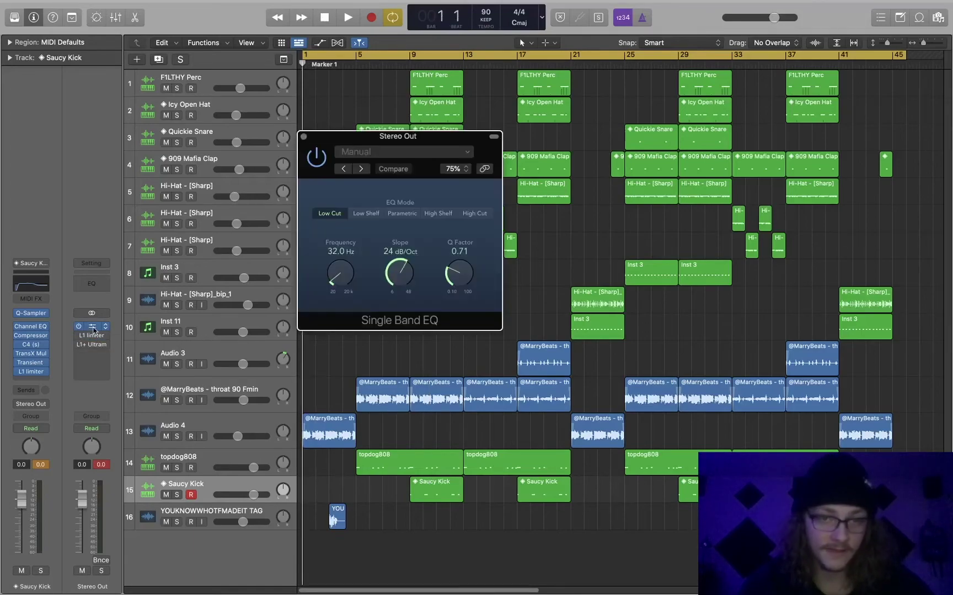
click(303, 137)
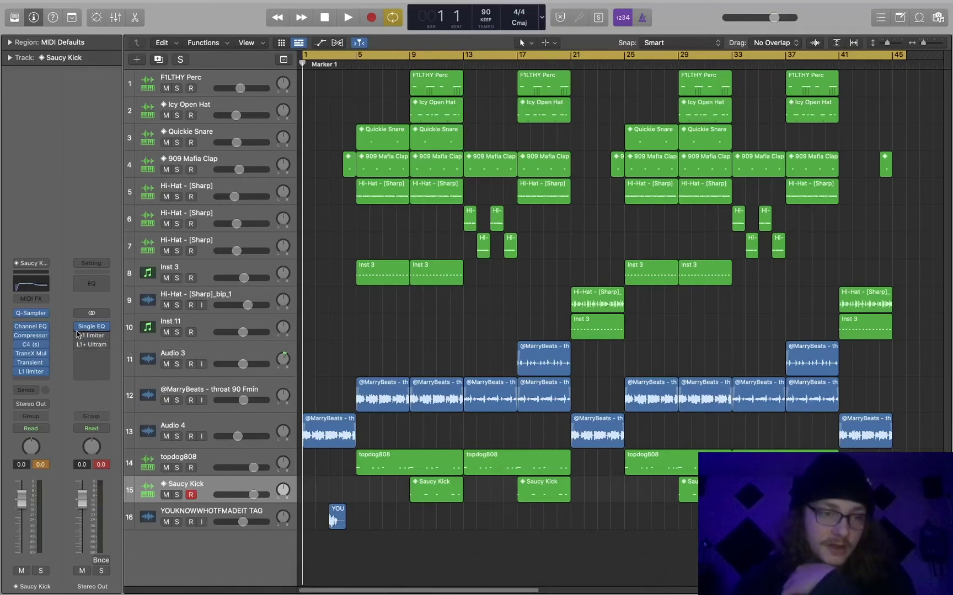
click(88, 346)
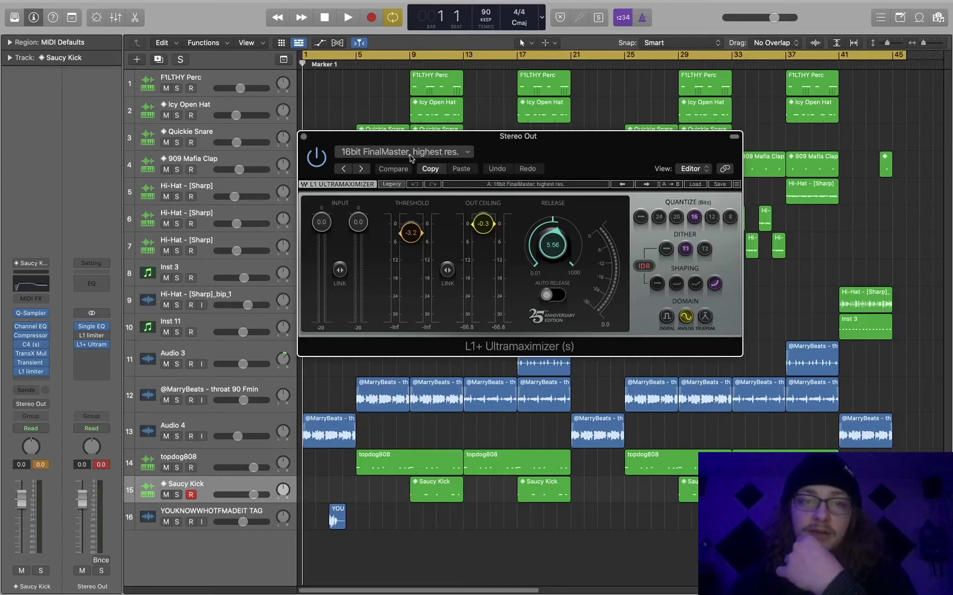
key(super+w)
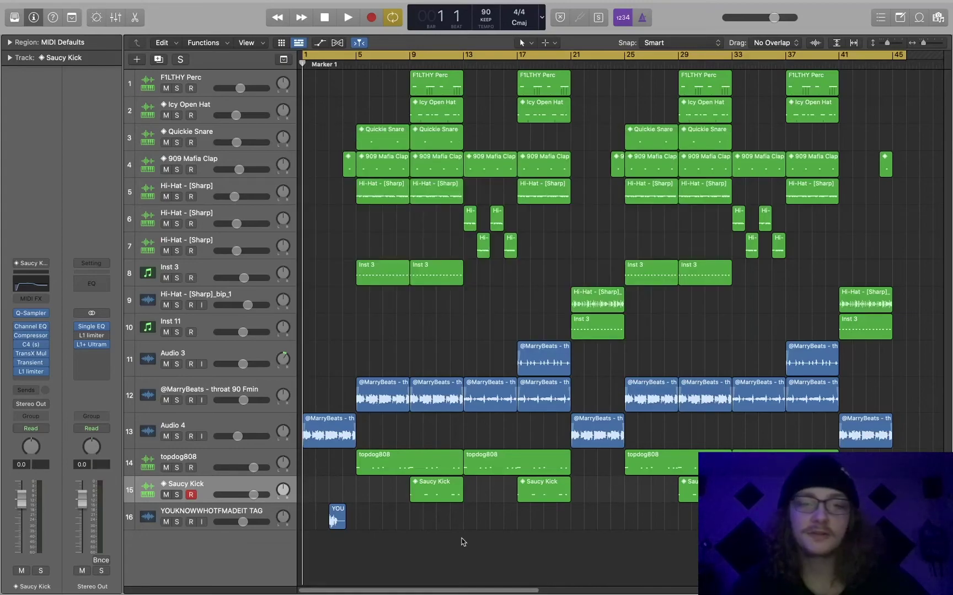
- Play the arrangement and lower the two alternating Hi-Hat tracks together to -10.6 dB
key(space)
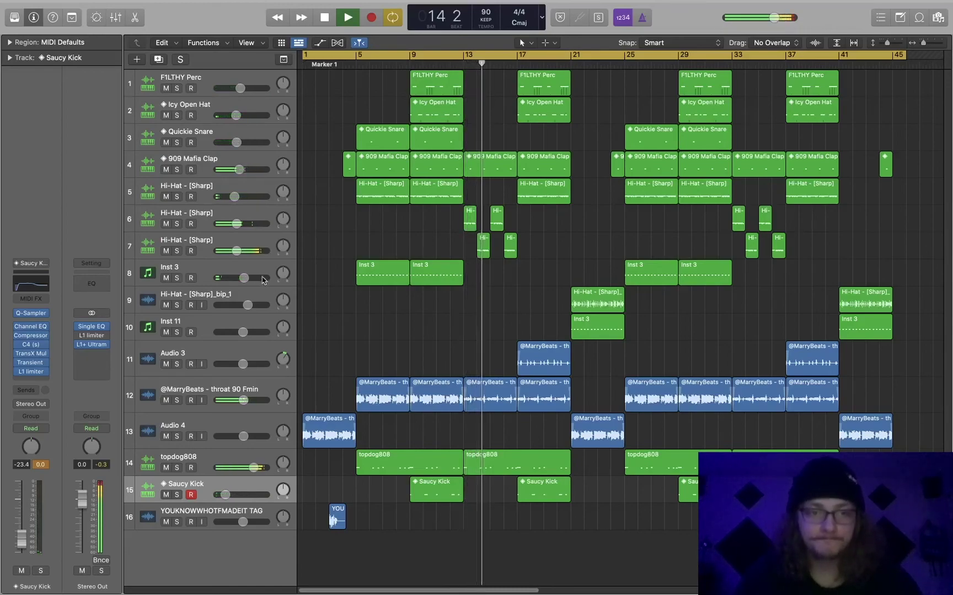
click(249, 217)
click(248, 244)
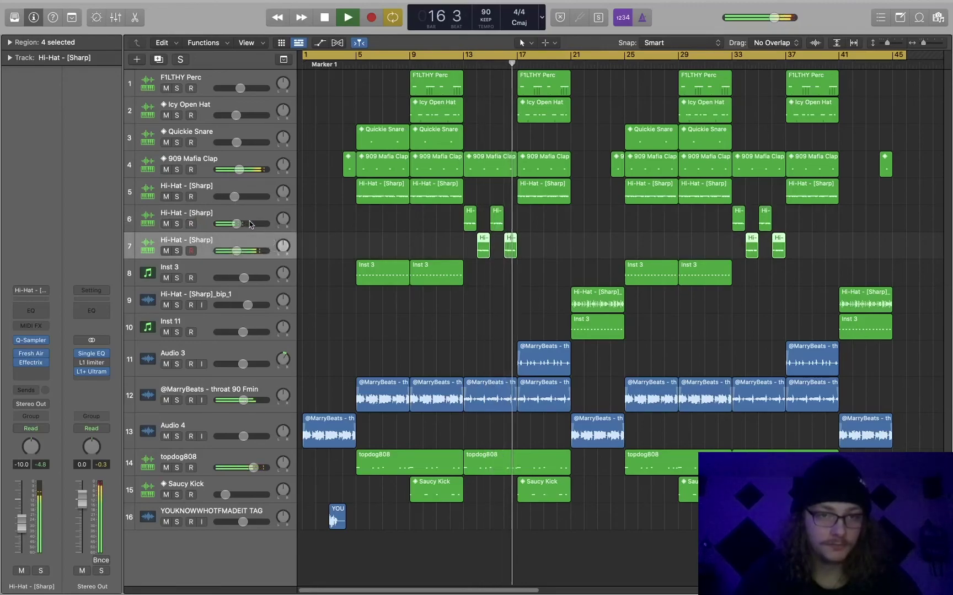
shift+click(248, 220)
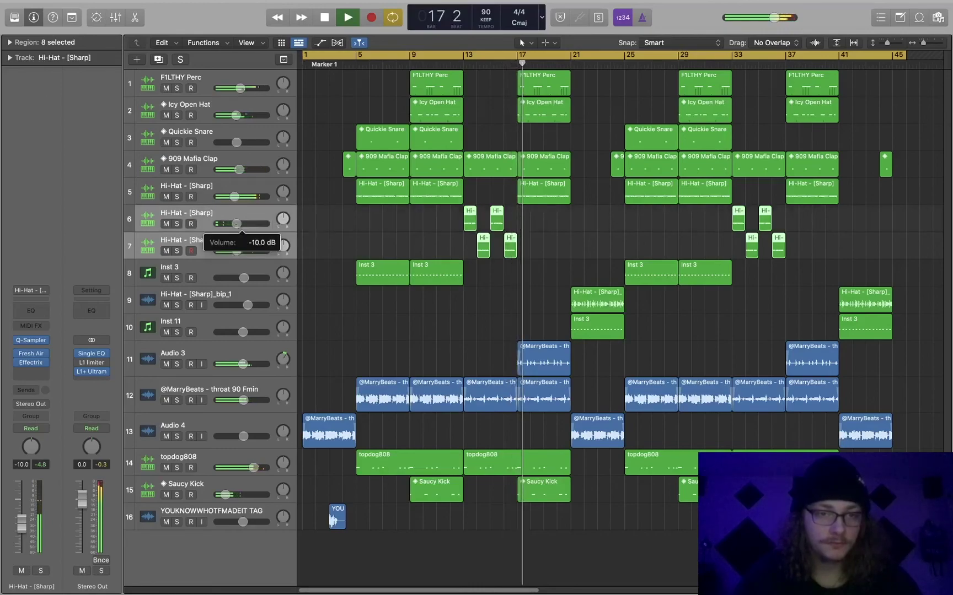
click(340, 227)
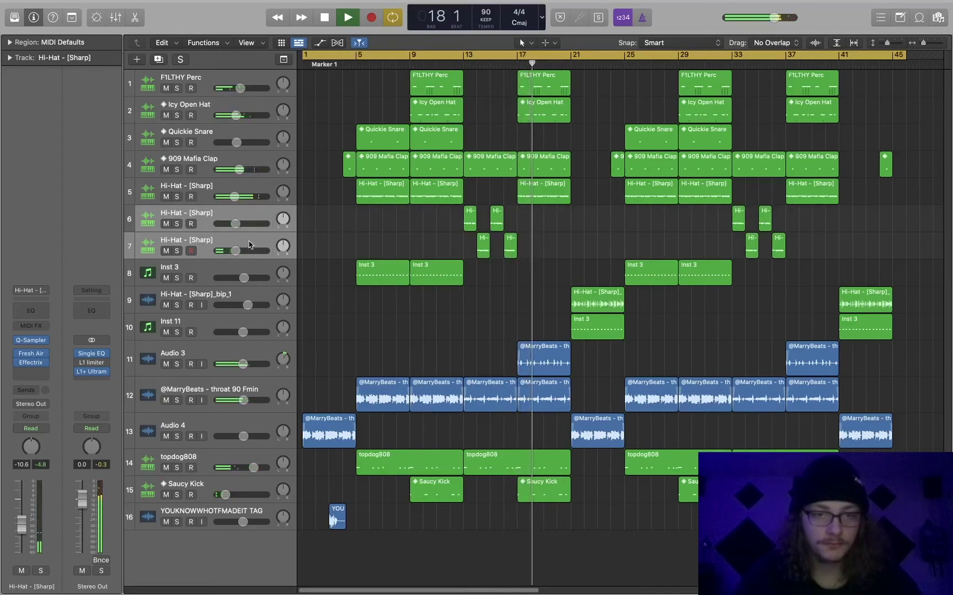
click(346, 319)
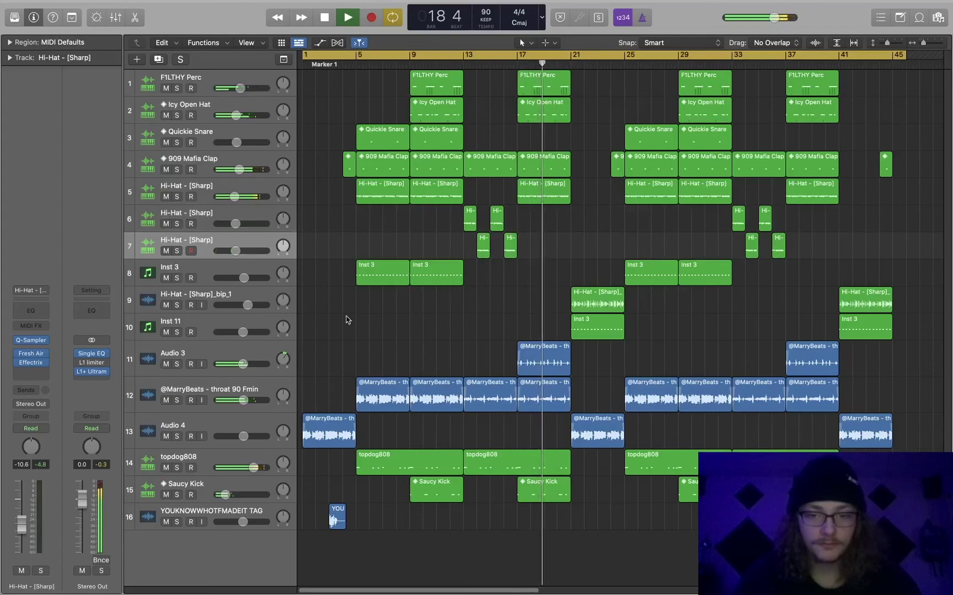
- Set the Saucy Kick track's volume to 0.0 dB while the beat plays
click(239, 492)
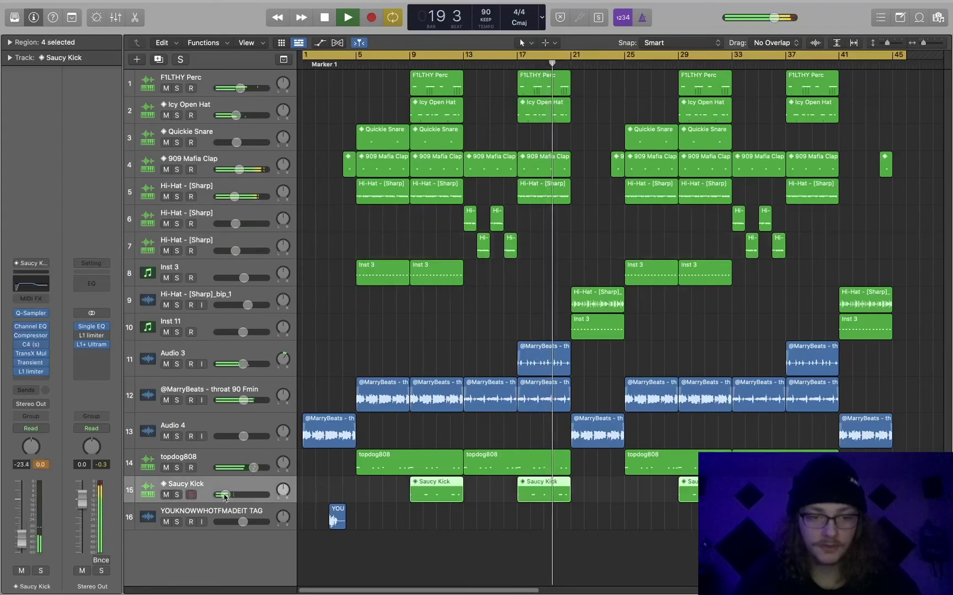
drag(238, 493, 253, 494)
click(441, 543)
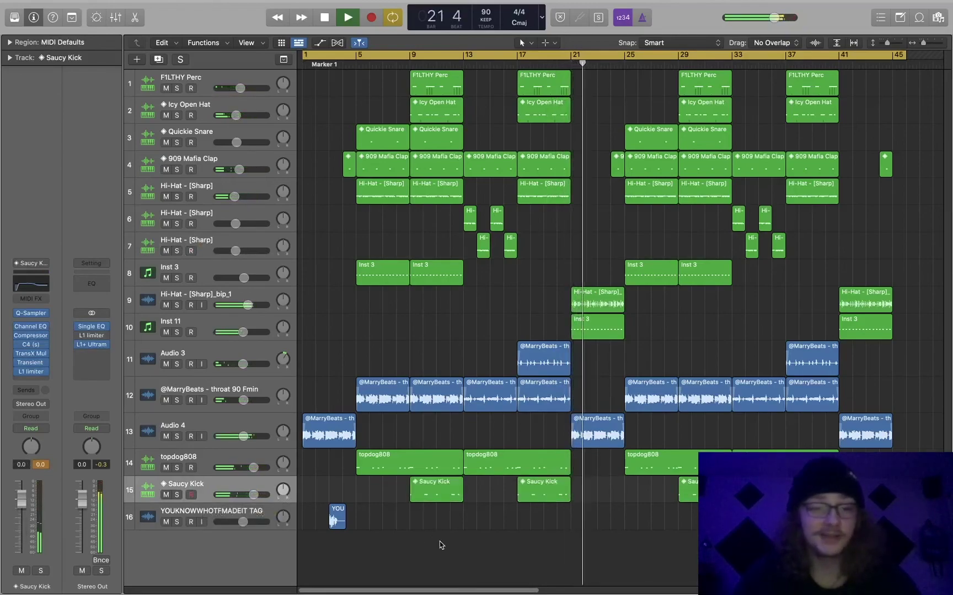